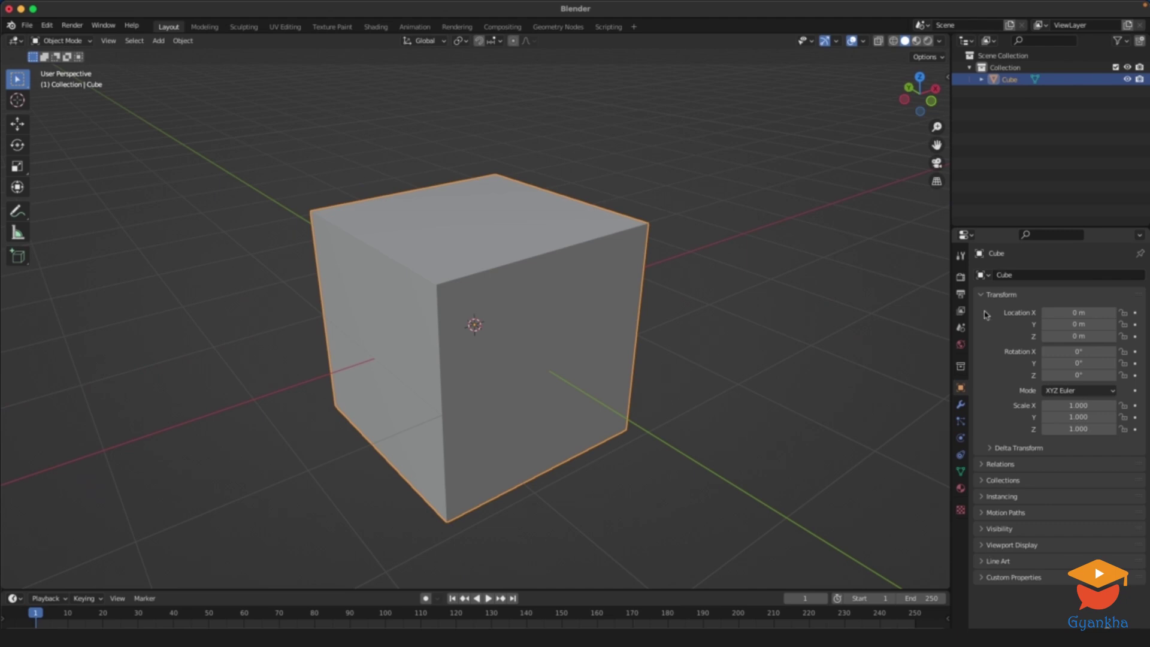
Step: Add an Array modifier to the cube
{"action": "left_click", "coordinate": [961, 405]}
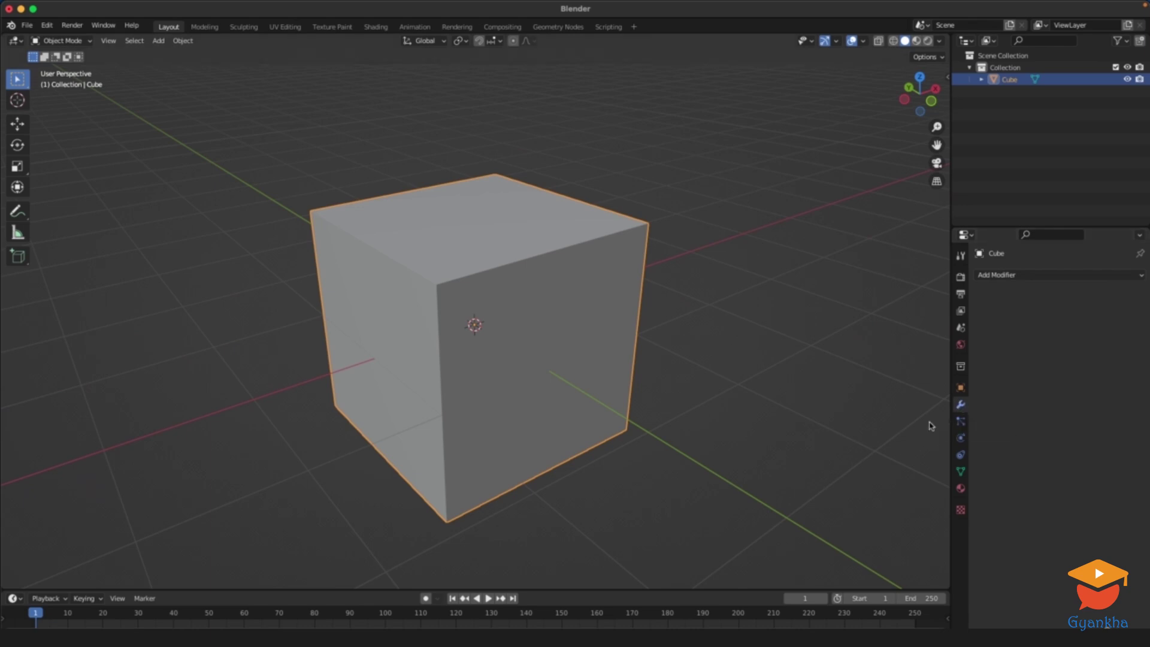
{"action": "middle_click_drag", "start_coordinate": [765, 273], "coordinate": [741, 257], "text": "shift"}
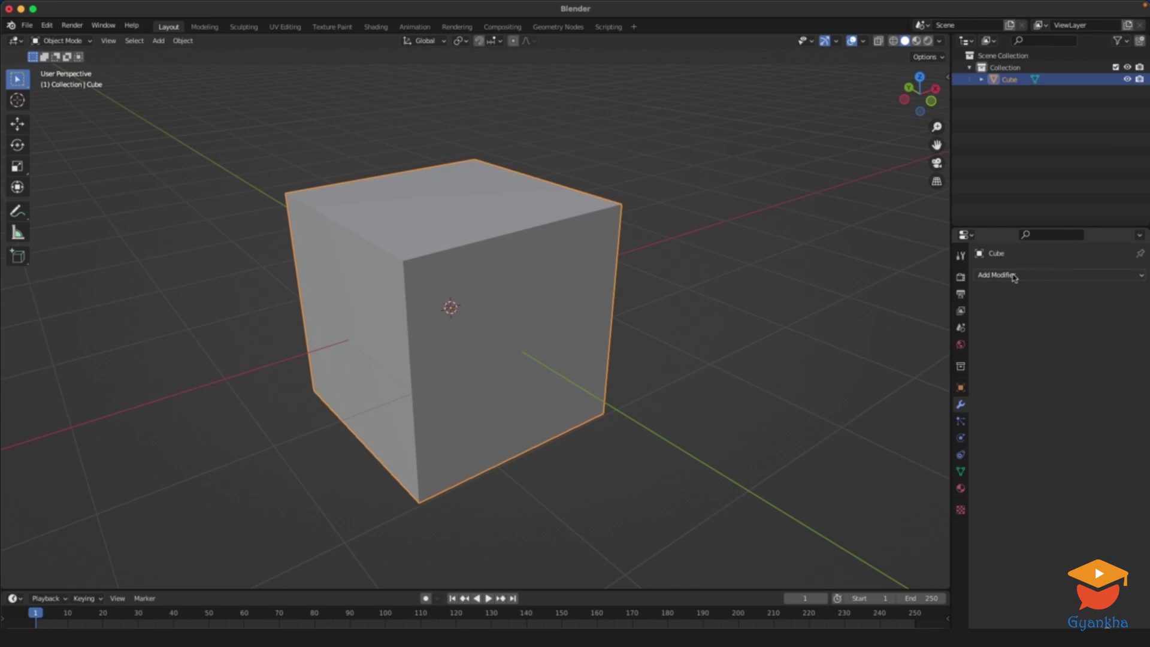
{"action": "left_click", "coordinate": [1042, 277]}
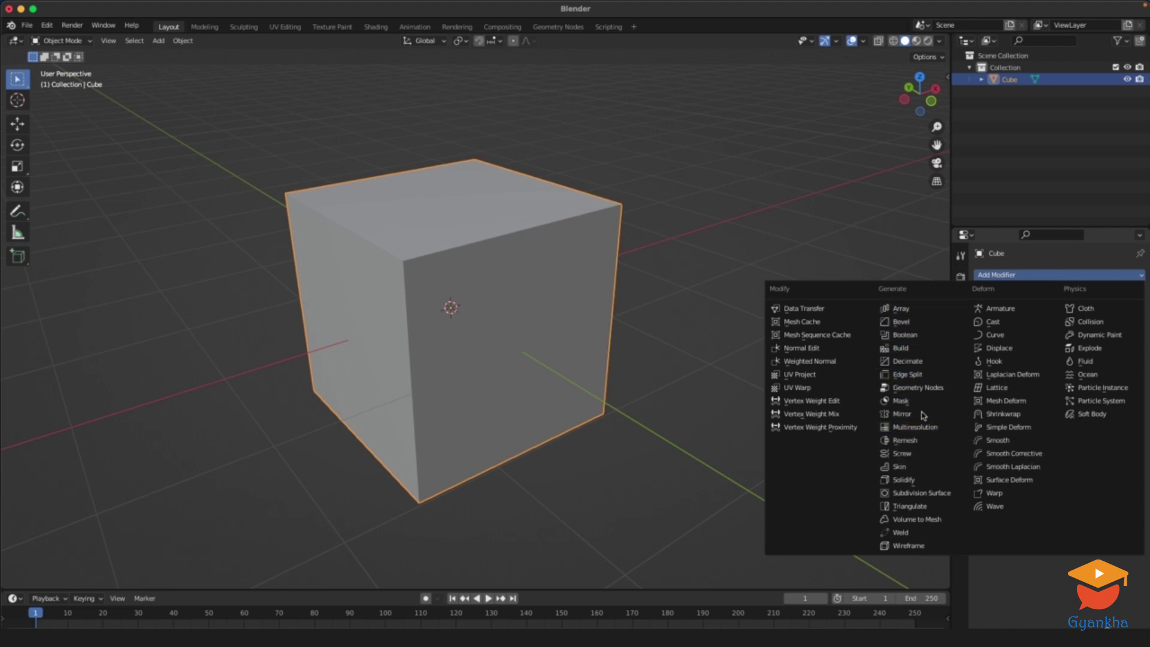
{"action": "left_click", "coordinate": [907, 310]}
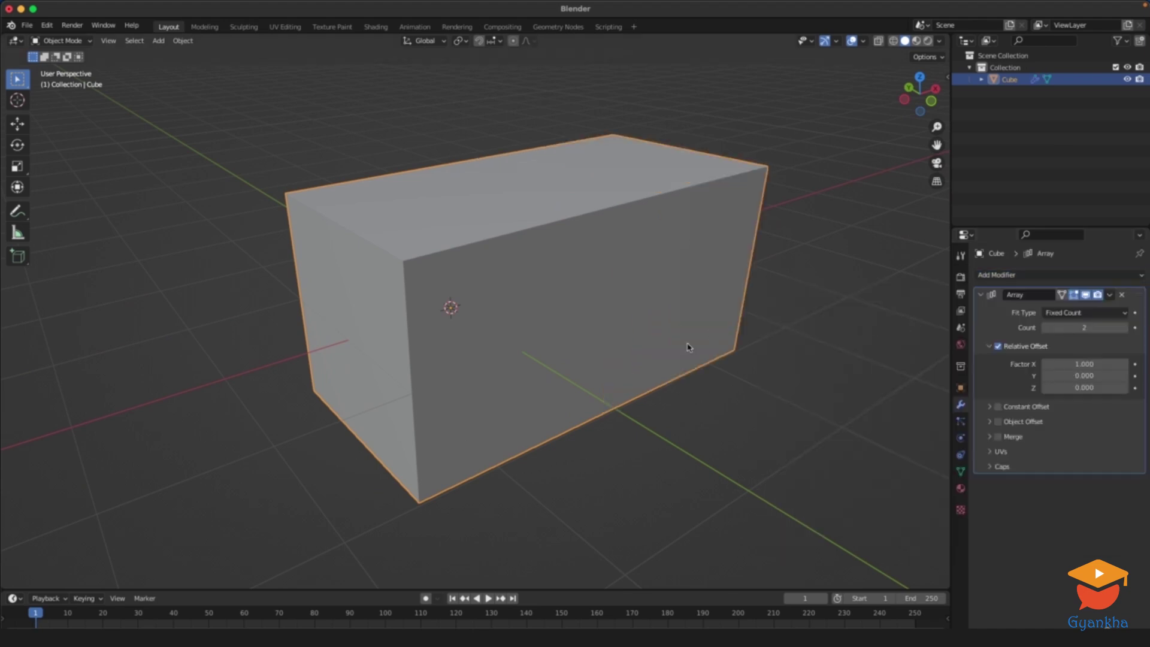
Step: Set the Array modifier's relative offset factor X to about 1.114 to leave a gap between the cubes
{"action": "scroll", "coordinate": [685, 332], "scroll_direction": "down", "scroll_amount": 5}
{"action": "middle_click_drag", "start_coordinate": [629, 467], "coordinate": [353, 342]}
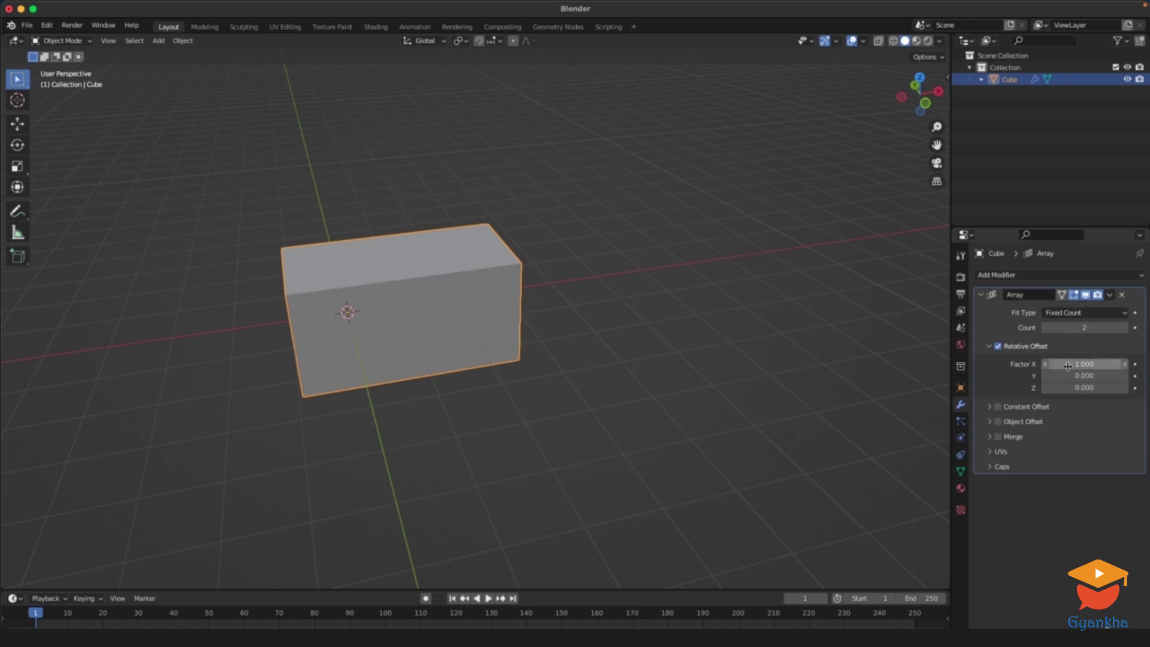
{"action": "left_click_drag", "start_coordinate": [1084, 364], "coordinate": [1091, 364]}
{"action": "middle_click_drag", "start_coordinate": [749, 362], "coordinate": [447, 331]}
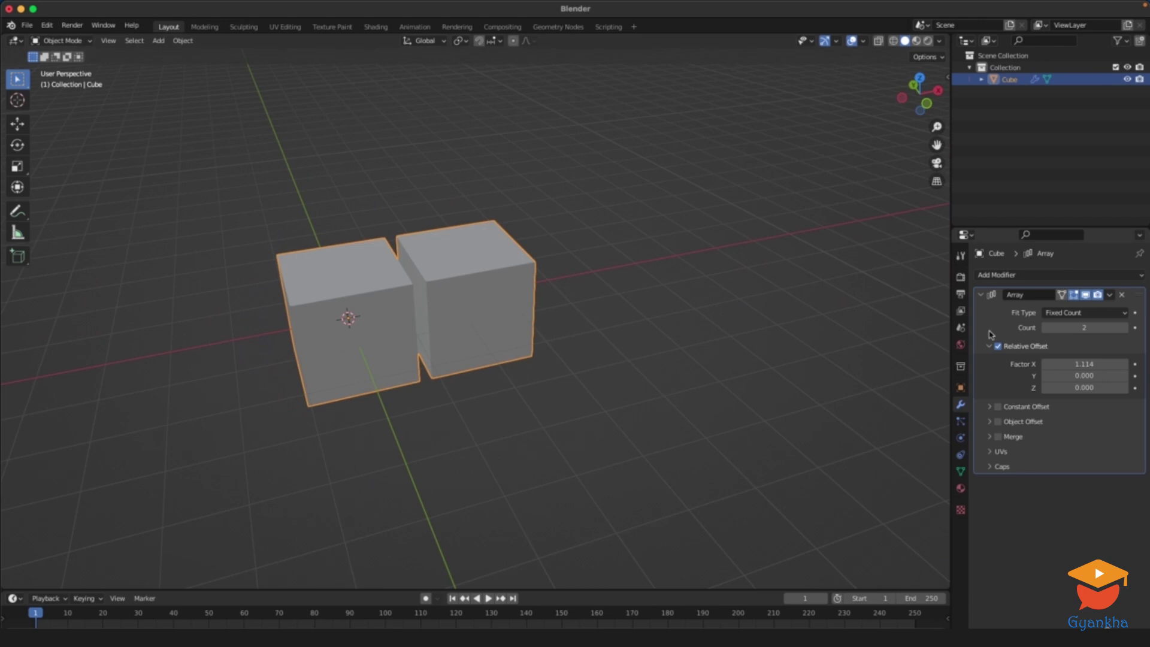
Step: Raise the Array modifier's count to 6
{"action": "left_click", "coordinate": [1125, 329]}
{"action": "left_click", "coordinate": [1125, 329]}
{"action": "scroll", "coordinate": [644, 394], "scroll_direction": "down", "scroll_amount": 2}
{"action": "middle_click_drag", "start_coordinate": [644, 394], "coordinate": [560, 410], "text": "shift"}
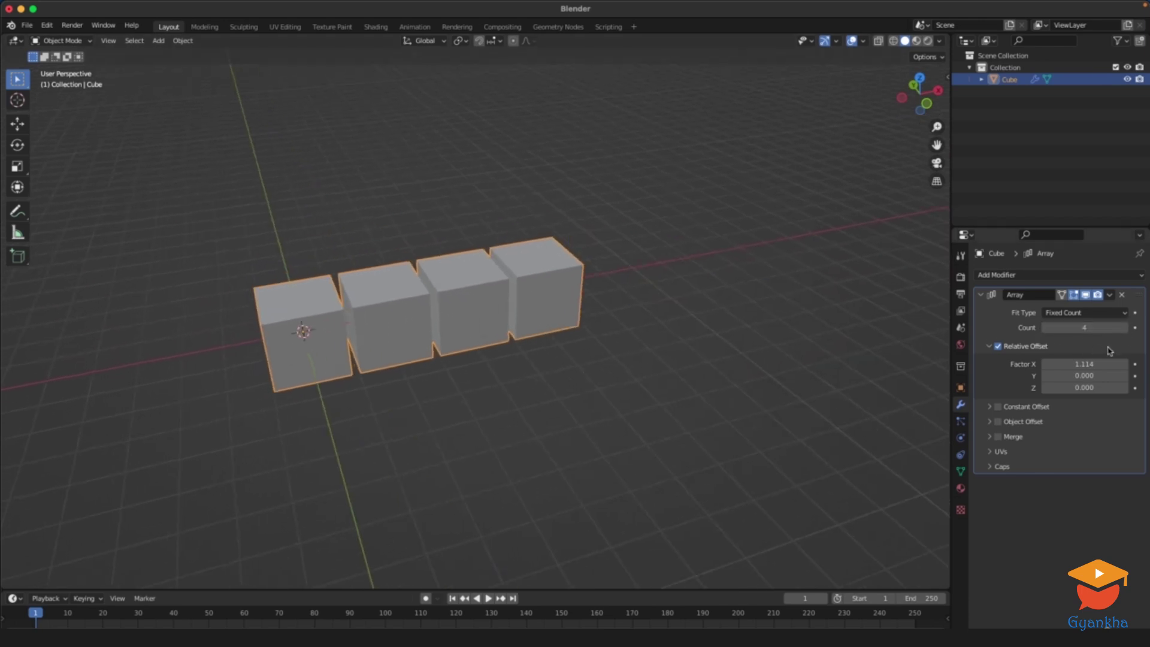
{"action": "left_click", "coordinate": [1124, 329]}
{"action": "left_click", "coordinate": [1124, 329]}
{"action": "scroll", "coordinate": [651, 368], "scroll_direction": "down", "scroll_amount": 1}
{"action": "middle_click_drag", "start_coordinate": [650, 367], "coordinate": [621, 328]}
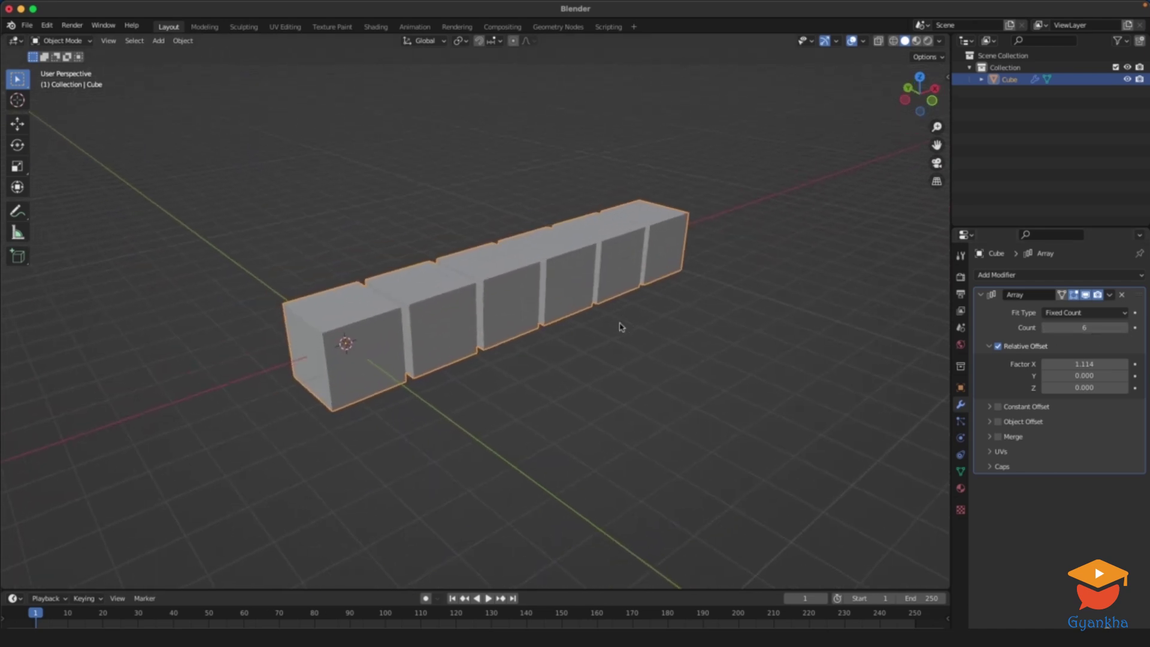
Step: In Edit Mode with face selection, inset the original cube's top face to a small central square
{"action": "key", "text": "Tab"}
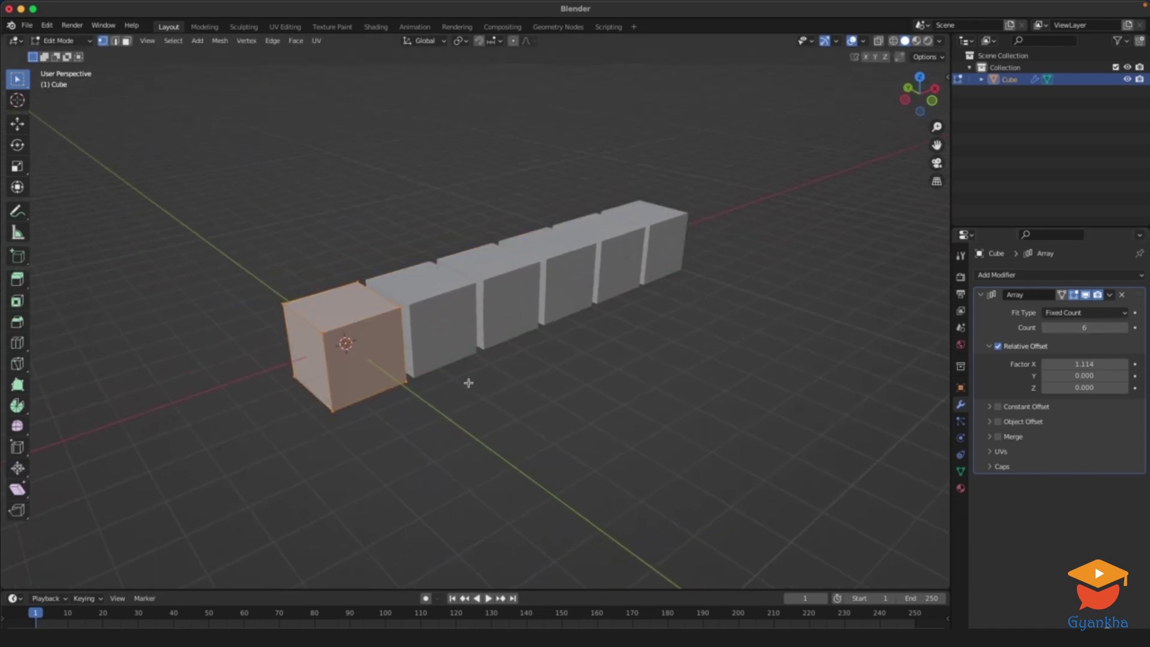
{"action": "scroll", "coordinate": [482, 336], "scroll_direction": "up", "scroll_amount": 4}
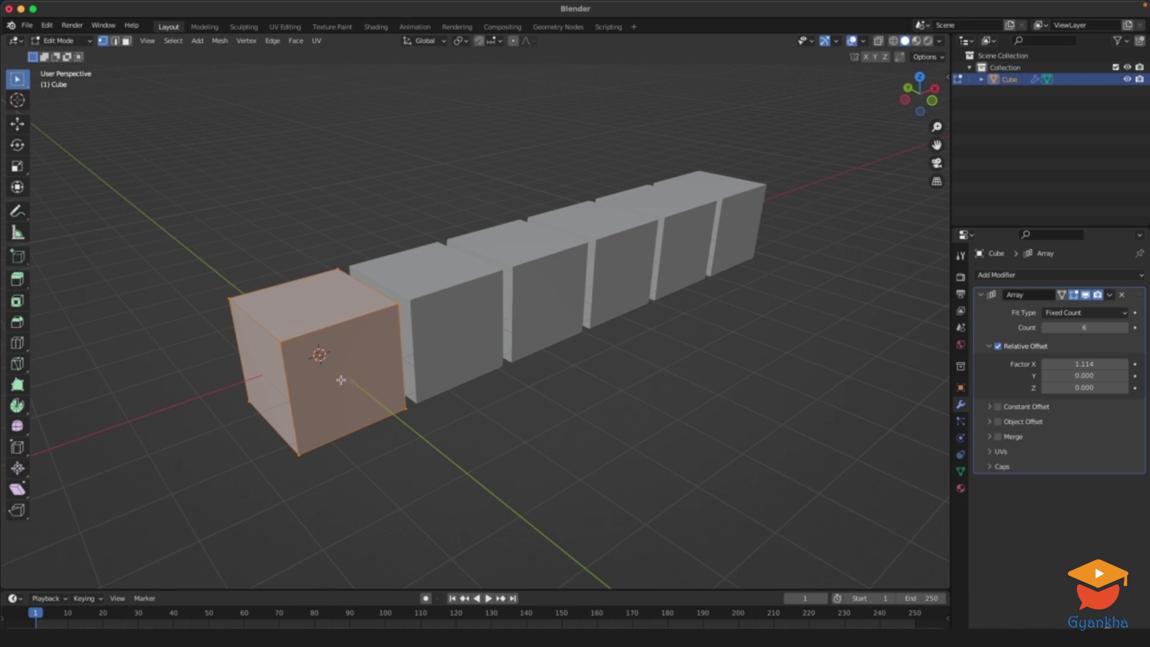
{"action": "key", "text": "3"}
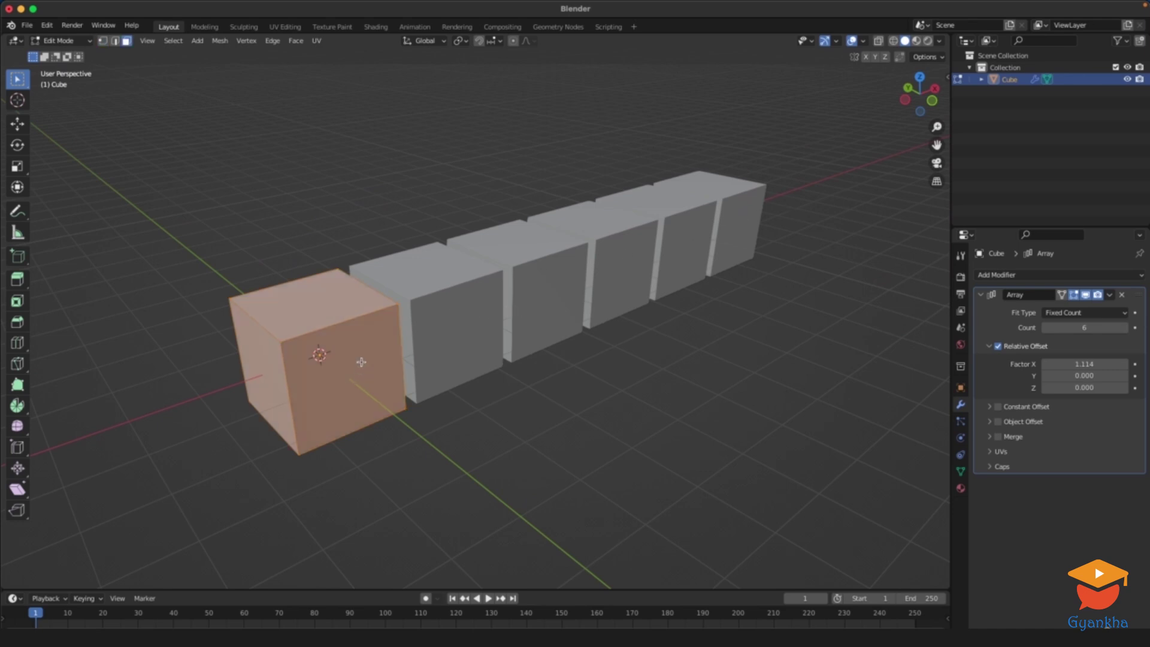
{"action": "left_click", "coordinate": [304, 314]}
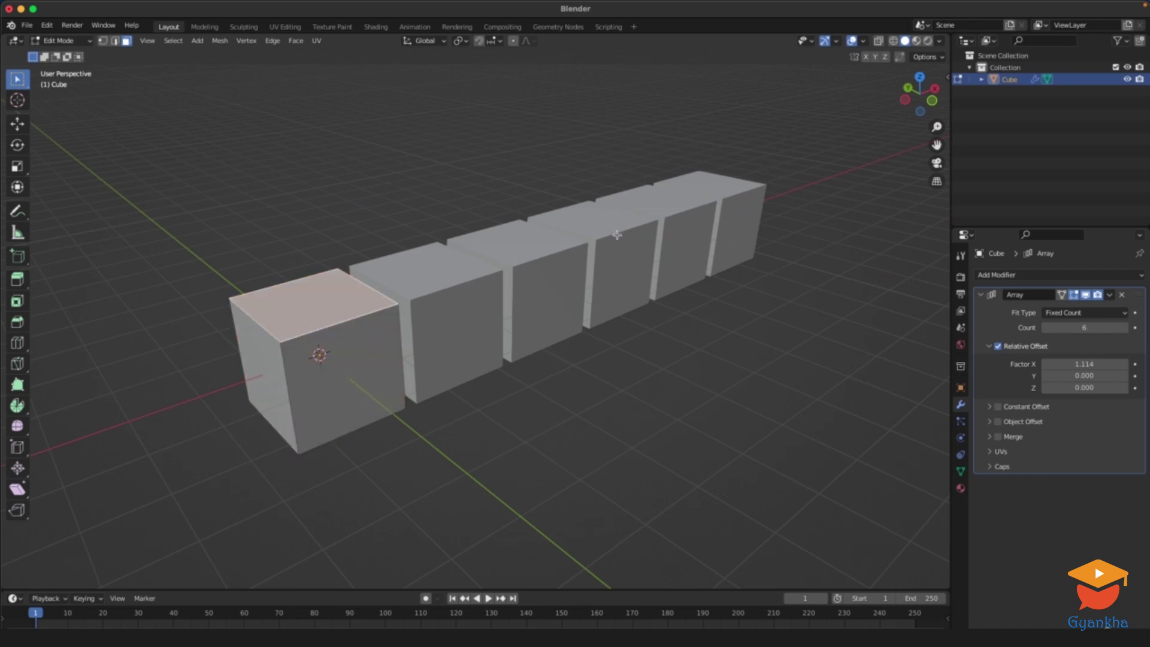
{"action": "key", "text": "i"}
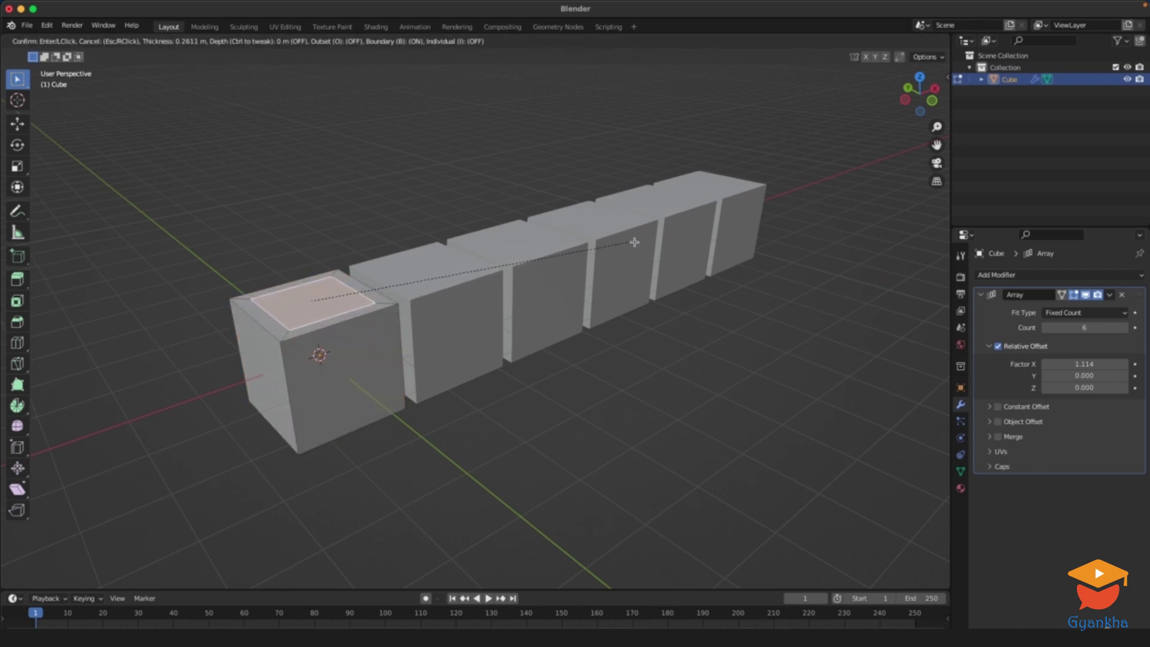
{"action": "left_click", "coordinate": [616, 245]}
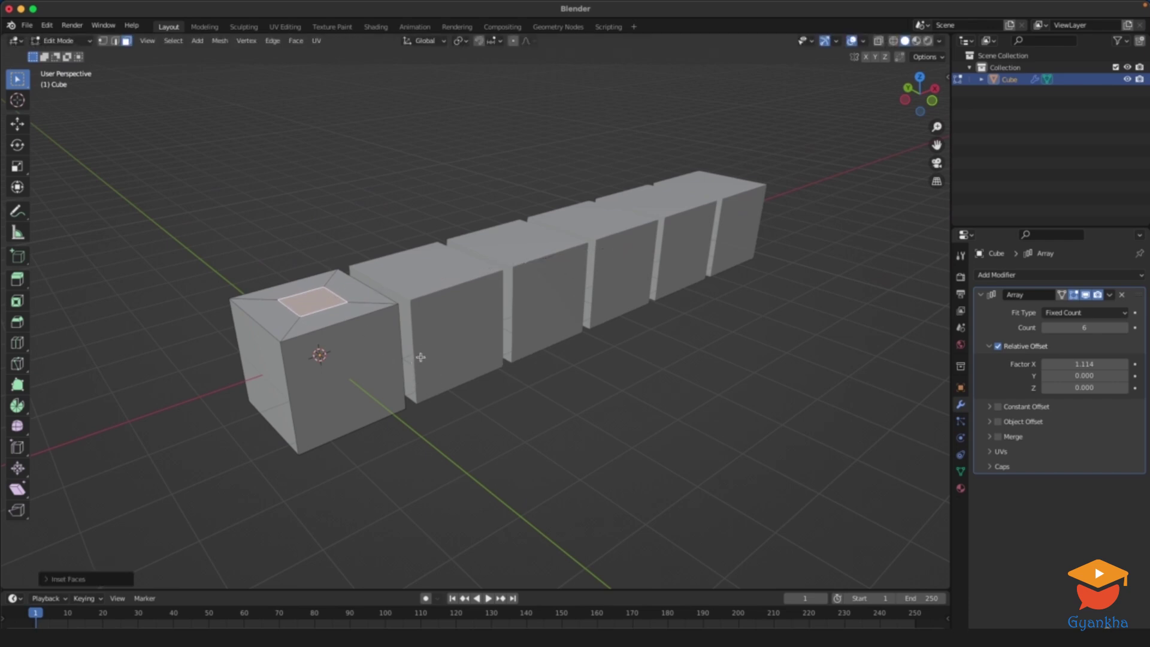
Step: Extrude the inset top face upward into a tall square post
{"action": "key", "text": "e"}
{"action": "left_click", "coordinate": [397, 249]}
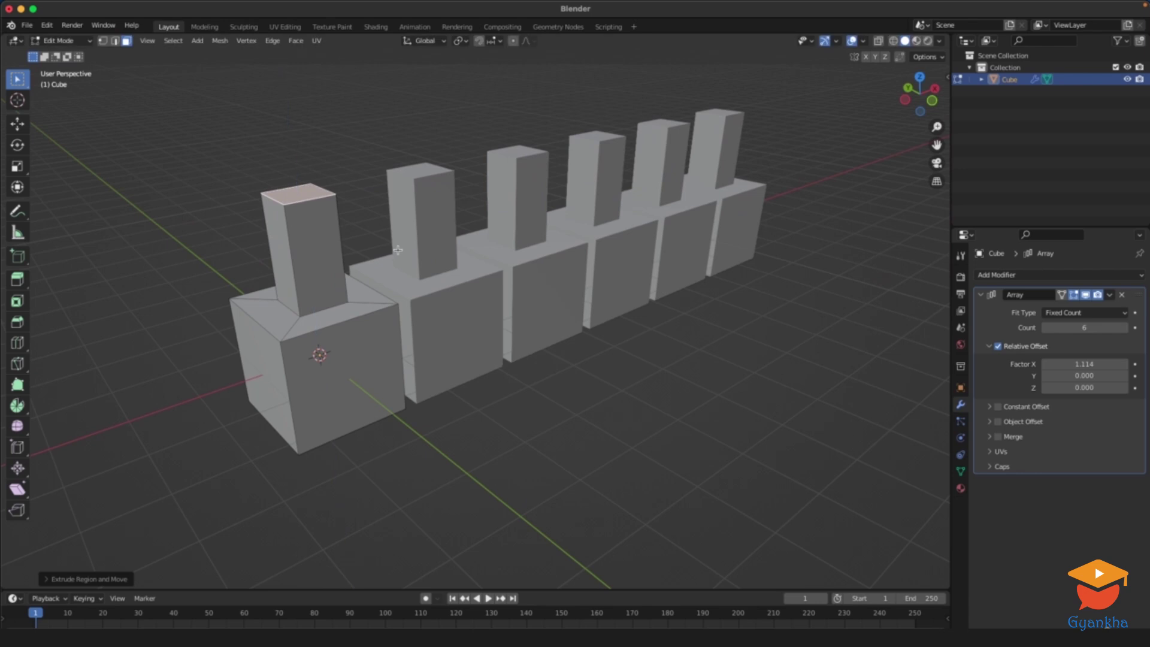
{"action": "middle_click_drag", "start_coordinate": [327, 358], "coordinate": [308, 352]}
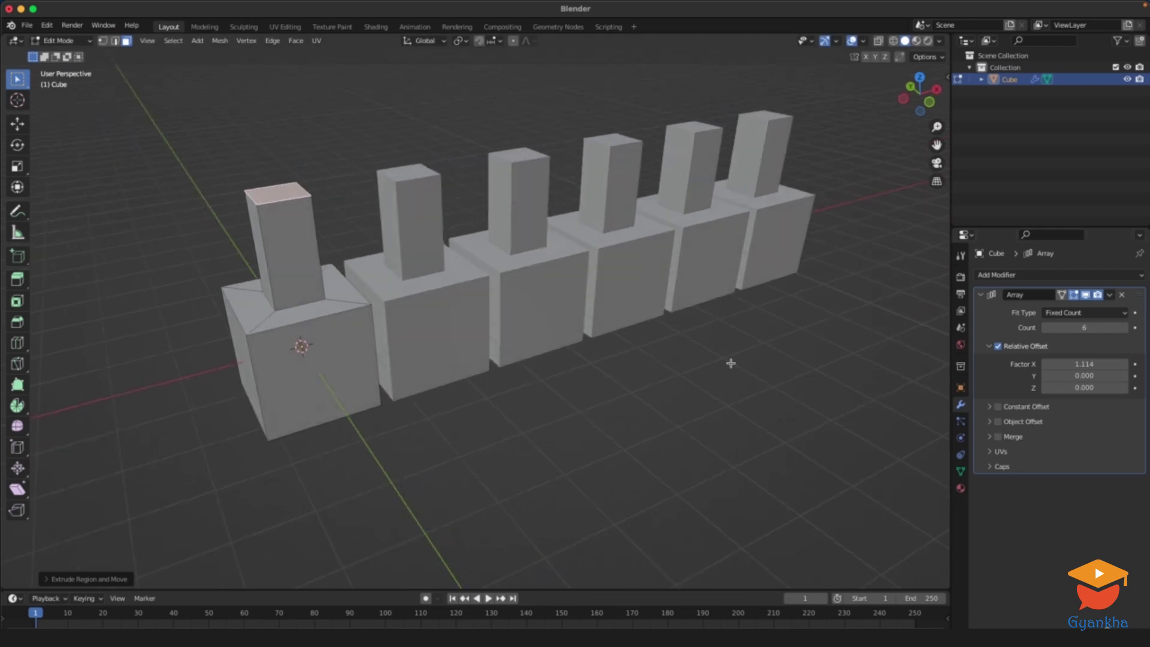
Step: Return to Object Mode and apply the Array modifier to the row of cubes
{"action": "key", "text": "Tab"}
{"action": "middle_click_drag", "start_coordinate": [449, 321], "coordinate": [452, 371]}
{"action": "middle_click_drag", "start_coordinate": [553, 337], "coordinate": [555, 370]}
{"action": "left_click", "coordinate": [1109, 295]}
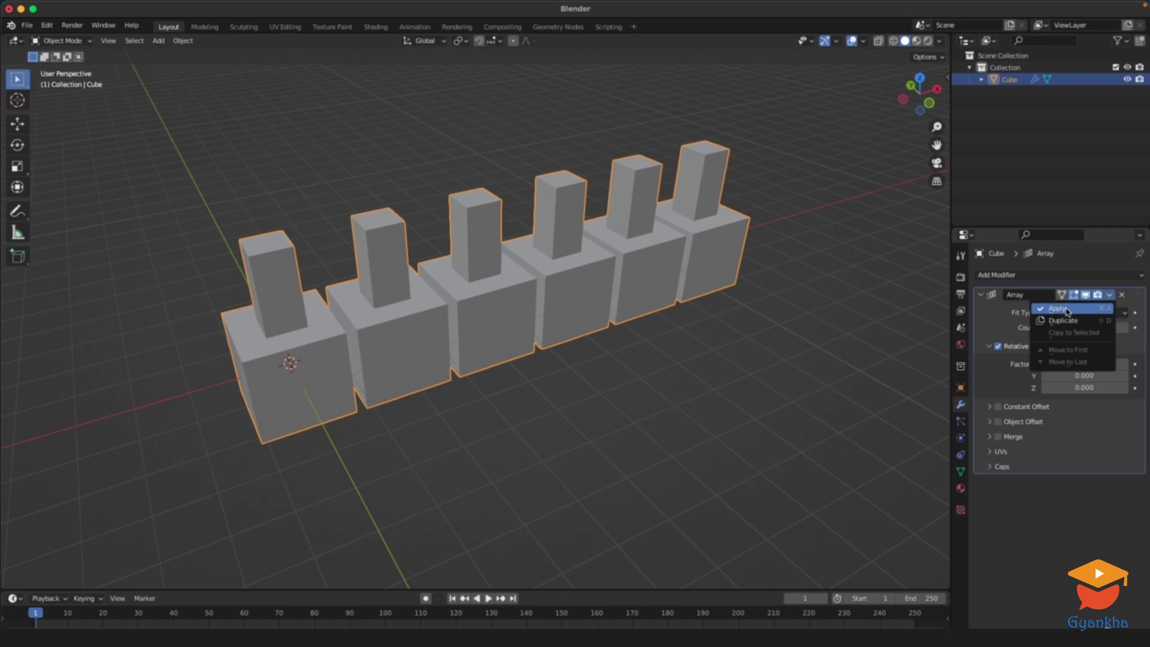
{"action": "left_click", "coordinate": [1110, 296]}
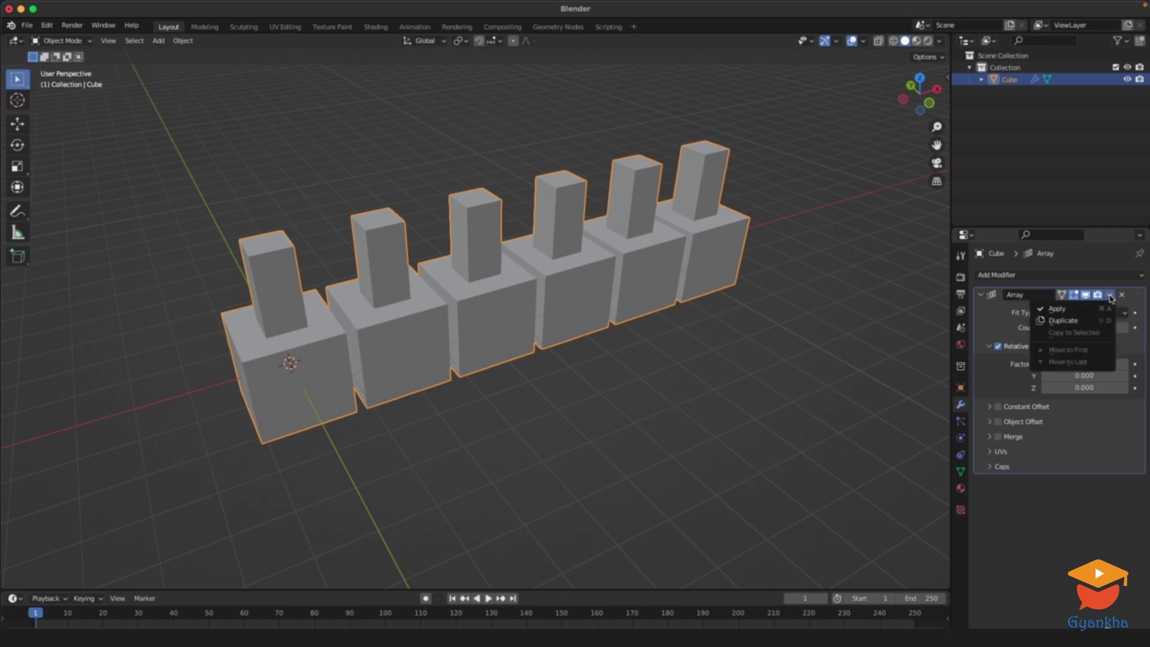
{"action": "left_click", "coordinate": [1067, 310]}
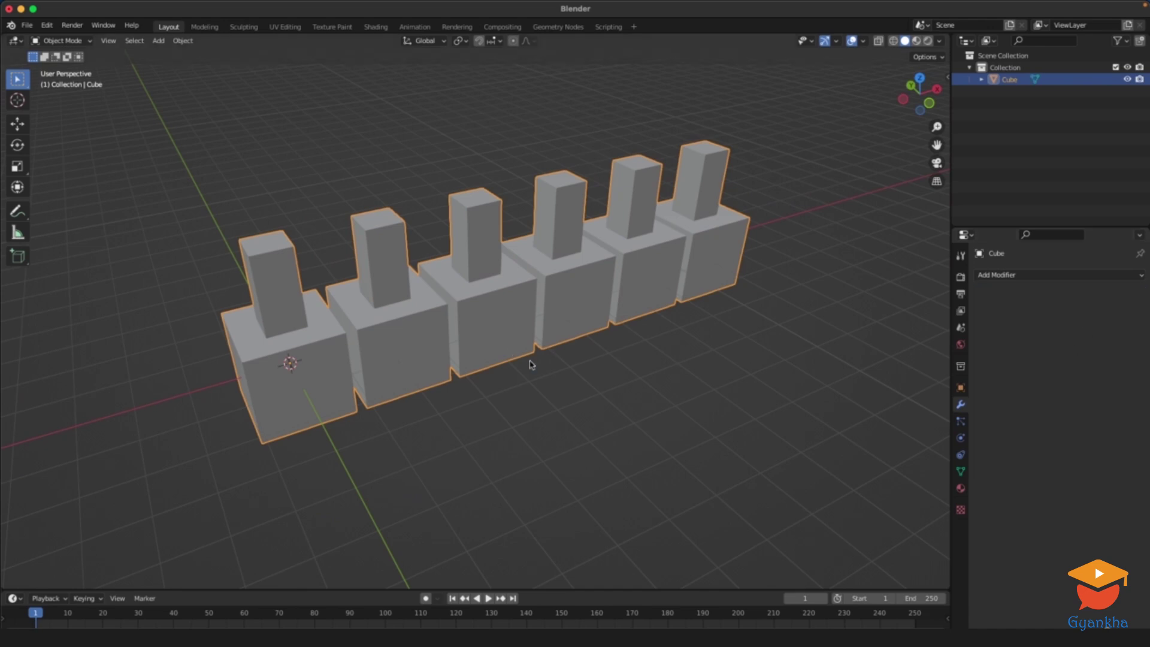
Step: In Edit Mode, inset the front face of the third cube in the row
{"action": "left_click", "coordinate": [531, 405]}
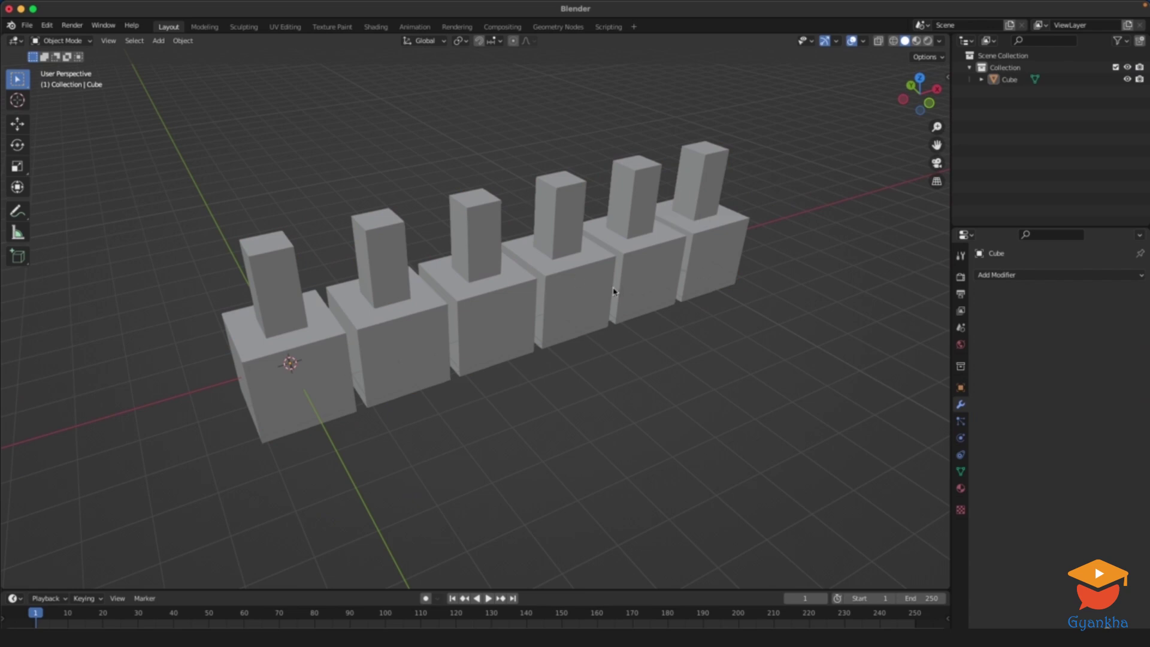
{"action": "left_click", "coordinate": [650, 301]}
{"action": "key", "text": "Tab"}
{"action": "mouse_move", "coordinate": [710, 315]}
{"action": "middle_mouse_down"}
{"action": "mouse_move", "coordinate": [621, 319]}
{"action": "mouse_move", "coordinate": [698, 312]}
{"action": "middle_mouse_up"}
{"action": "left_click", "coordinate": [523, 327]}
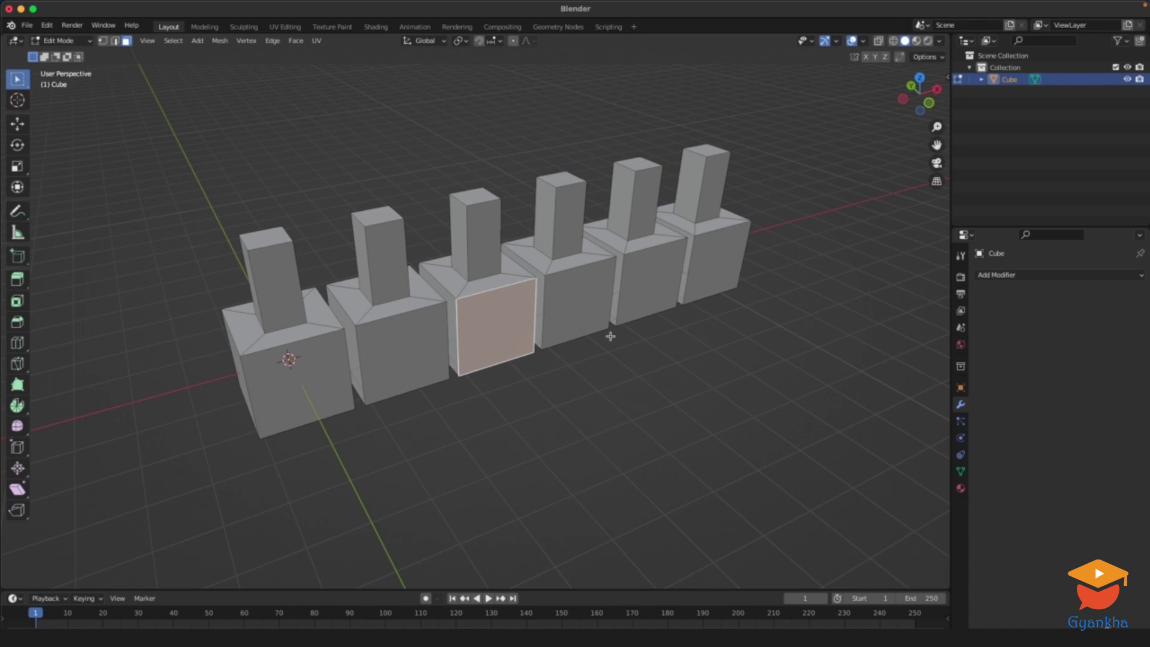
{"action": "key", "text": "i"}
{"action": "left_click", "coordinate": [621, 328]}
Step: Extrude the third cube's inset front face outward into a long horizontal bar
{"action": "middle_click_drag", "start_coordinate": [622, 329], "coordinate": [572, 342]}
{"action": "key", "text": "e"}
{"action": "left_click", "coordinate": [780, 345]}
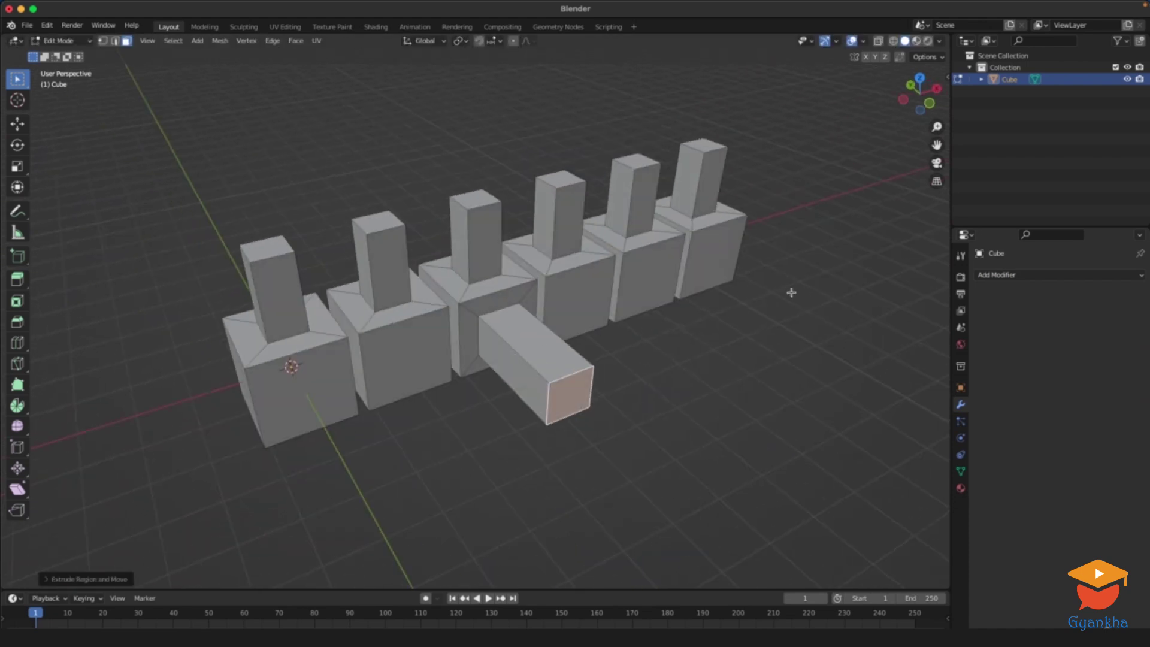
{"action": "middle_click_drag", "start_coordinate": [792, 293], "coordinate": [649, 308]}
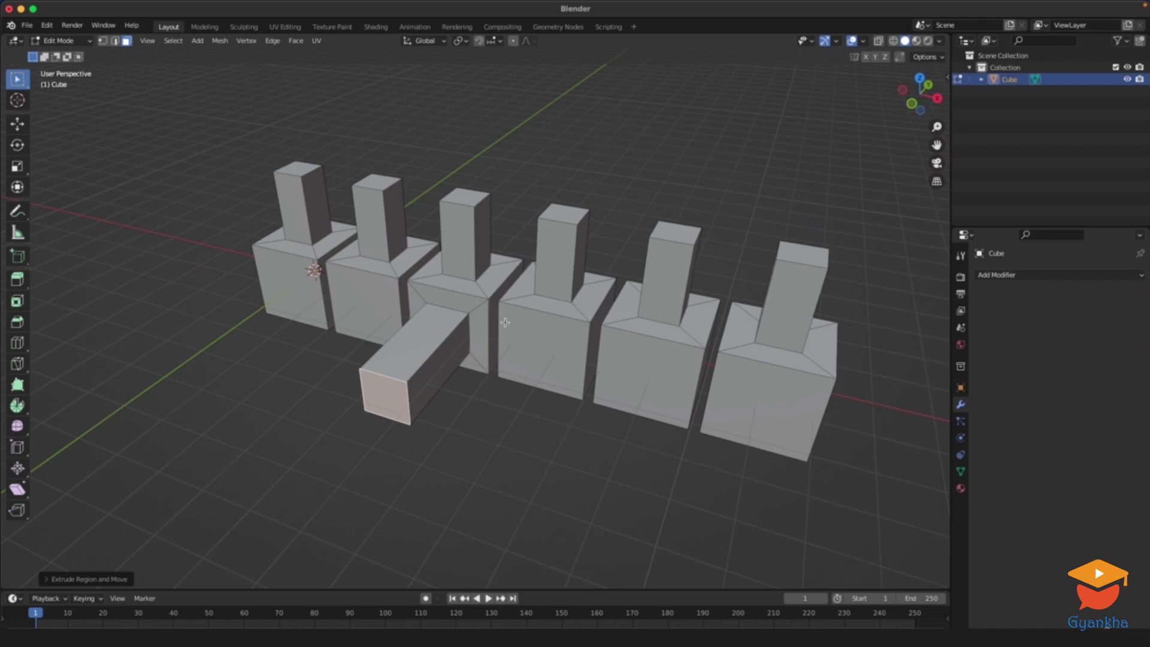
Step: Leave Edit Mode and delete the whole row of cubes
{"action": "key", "text": "Tab"}
{"action": "middle_click_drag", "start_coordinate": [614, 298], "coordinate": [687, 344]}
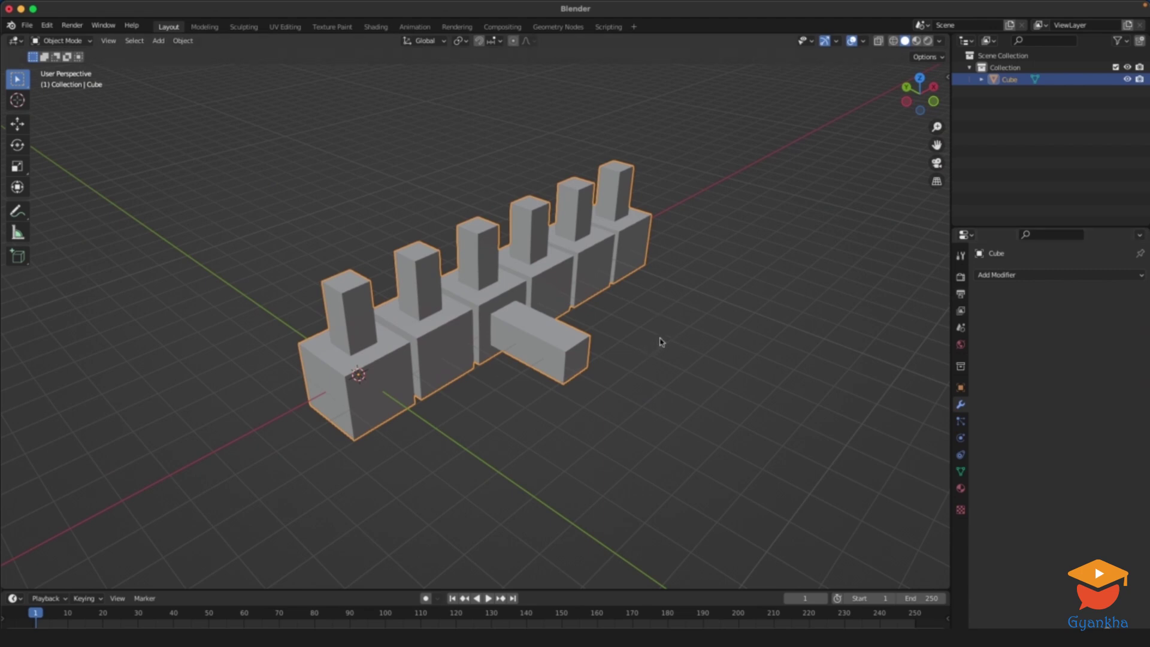
{"action": "key", "text": "x"}
{"action": "left_click", "coordinate": [607, 309]}
{"action": "key", "text": "Home"}
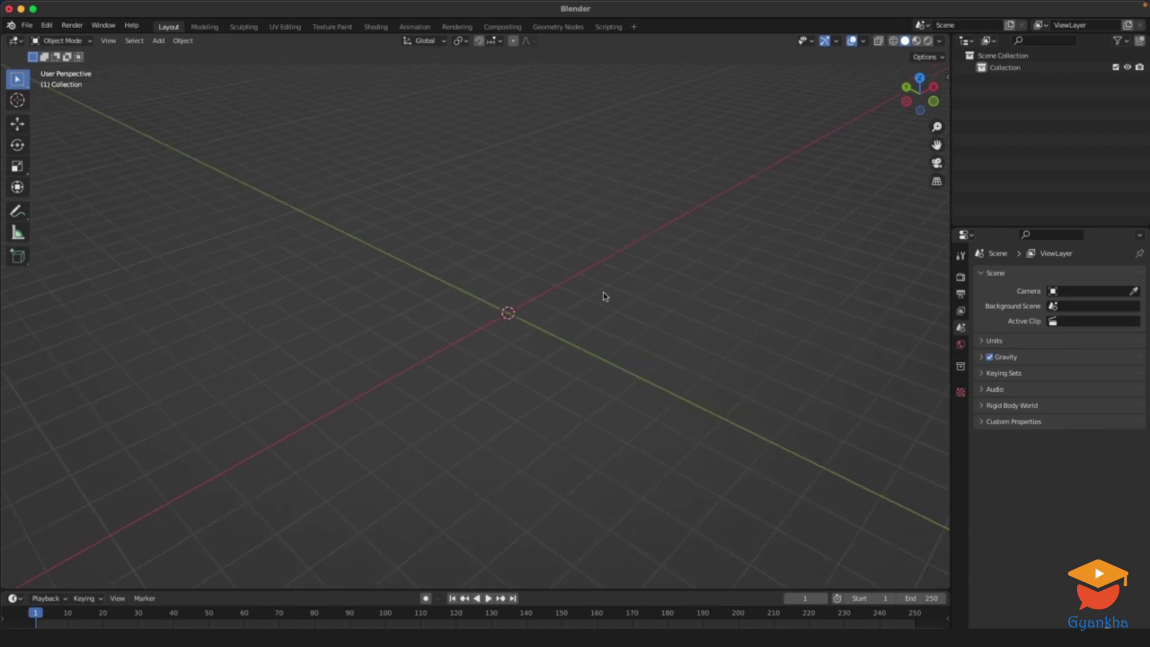
Step: Add a new cube mesh at the world origin
{"action": "key", "text": "shift+a"}
{"action": "mouse_move", "coordinate": [566, 295]}
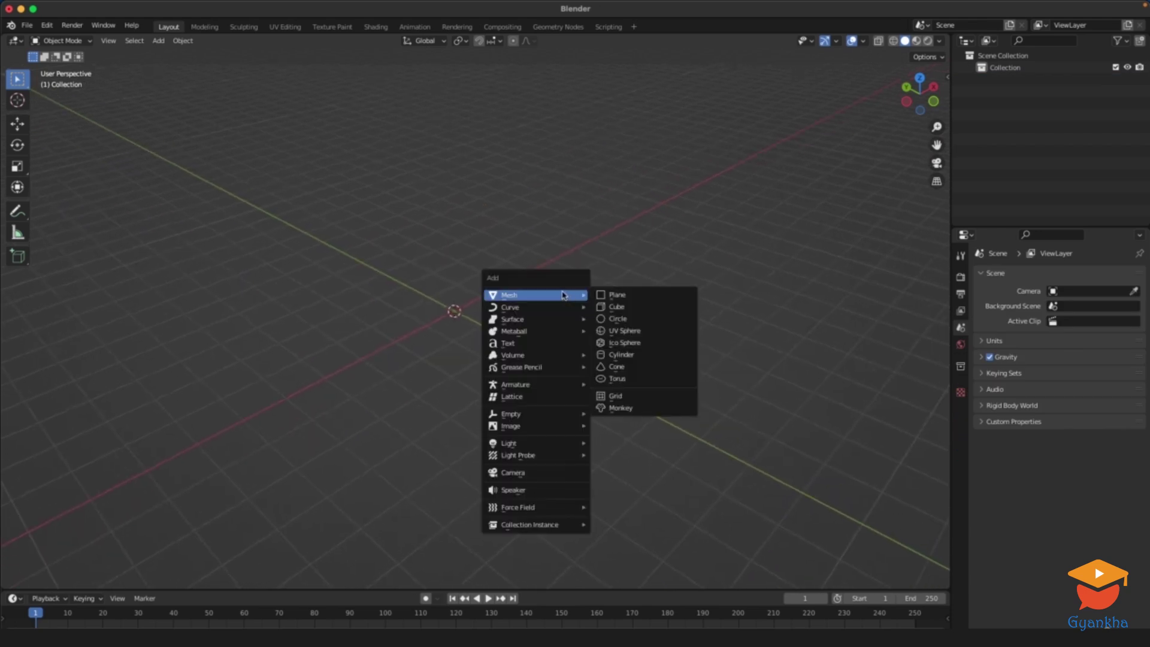
{"action": "left_click", "coordinate": [637, 309]}
{"action": "scroll", "coordinate": [623, 264], "scroll_direction": "up", "scroll_amount": 4}
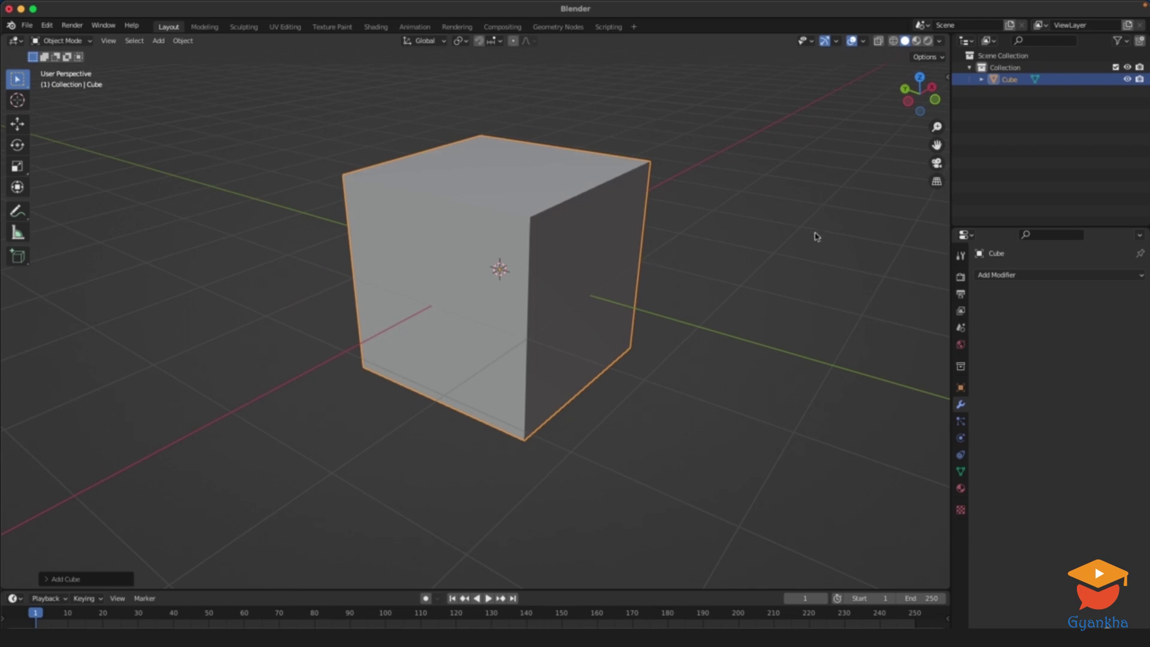
Step: Scale the new cube down along the Z axis into a thin slab
{"action": "key", "text": "s"}
{"action": "key", "text": "z"}
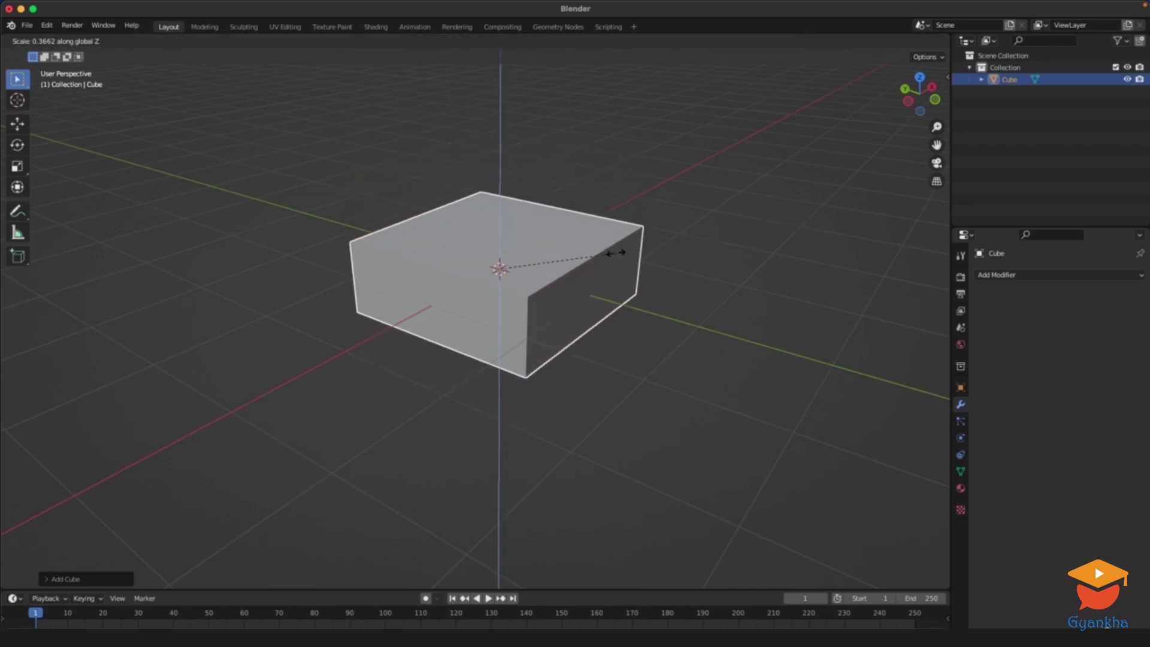
{"action": "left_click", "coordinate": [557, 264]}
{"action": "middle_click_drag", "start_coordinate": [550, 265], "coordinate": [645, 275]}
{"action": "scroll", "coordinate": [591, 300], "scroll_direction": "up", "scroll_amount": 3}
{"action": "scroll", "coordinate": [609, 372], "scroll_direction": "down", "scroll_amount": 4}
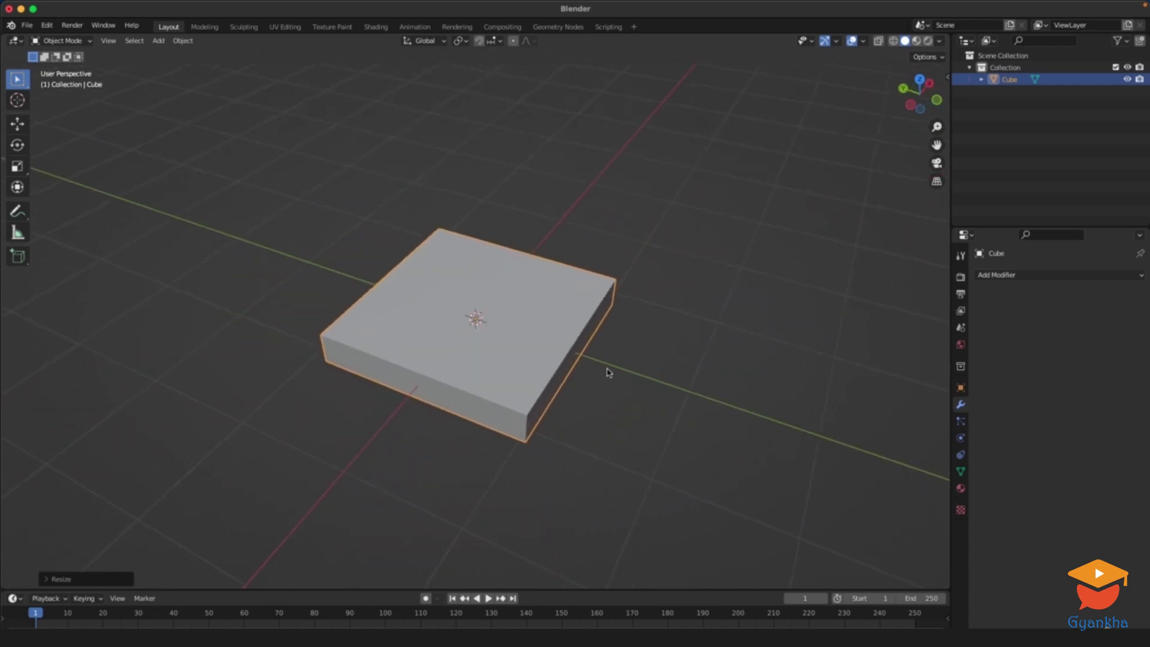
{"action": "middle_click_drag", "start_coordinate": [608, 372], "coordinate": [733, 275]}
Step: Scale the slab down along the X axis to make a narrow rectangular block
{"action": "key", "text": "s"}
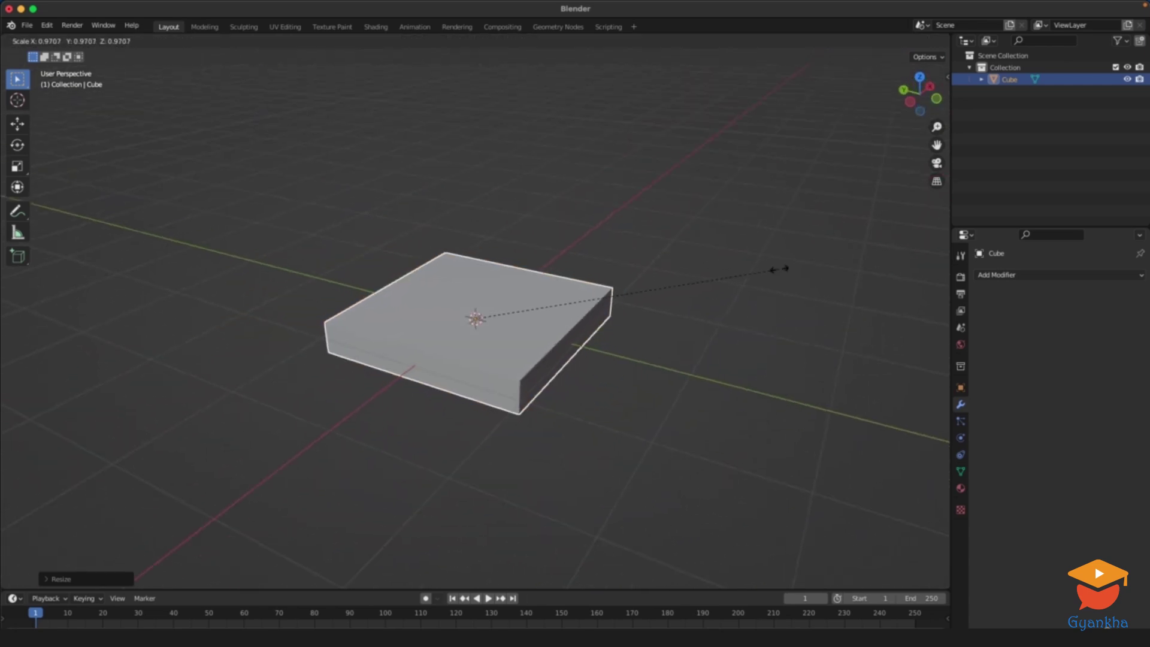
{"action": "key", "text": "x"}
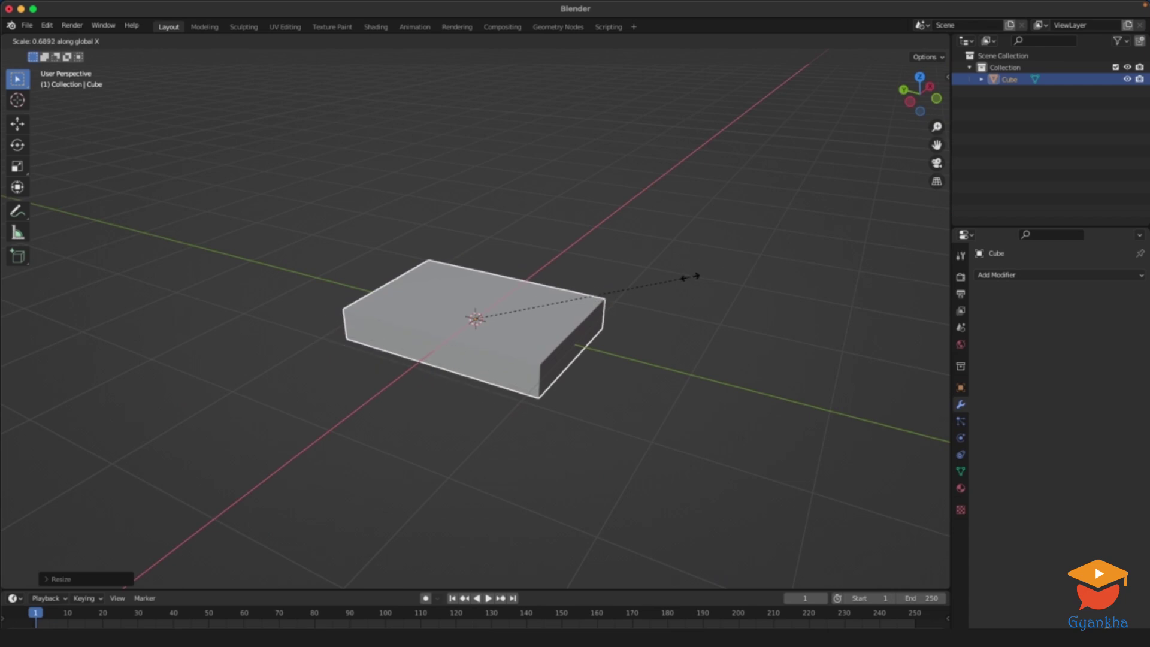
{"action": "left_click", "coordinate": [617, 284]}
{"action": "middle_click_drag", "start_coordinate": [645, 286], "coordinate": [542, 340]}
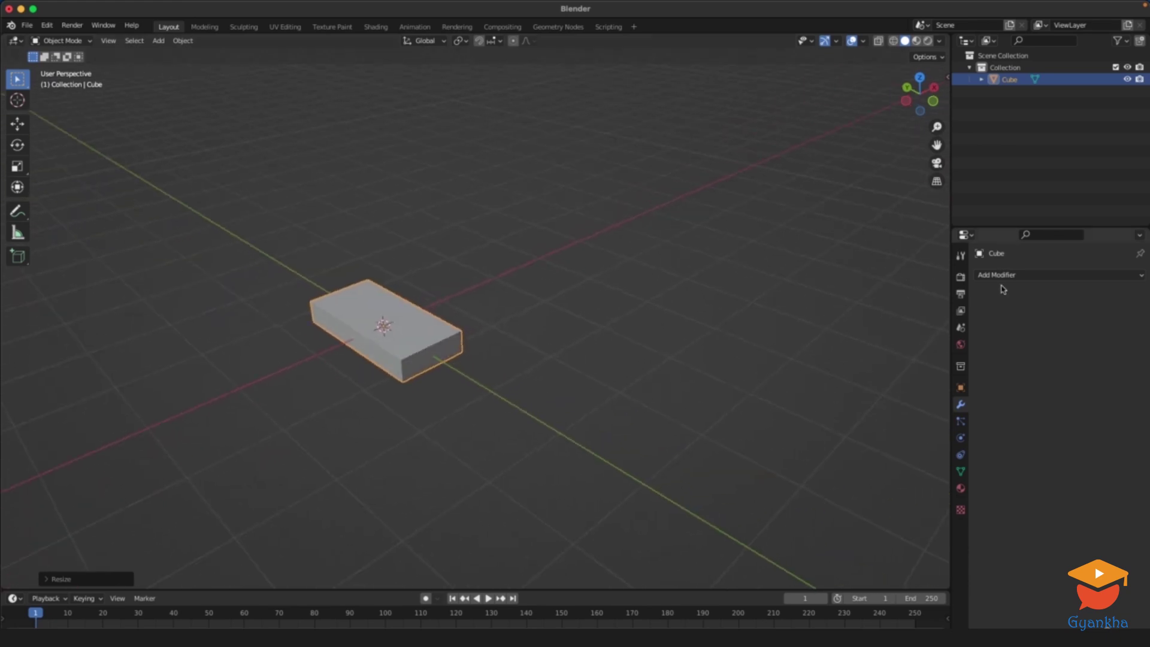
Step: Add an Array modifier to the narrow block and raise its count to 10
{"action": "left_click", "coordinate": [1004, 276]}
{"action": "left_click", "coordinate": [911, 309]}
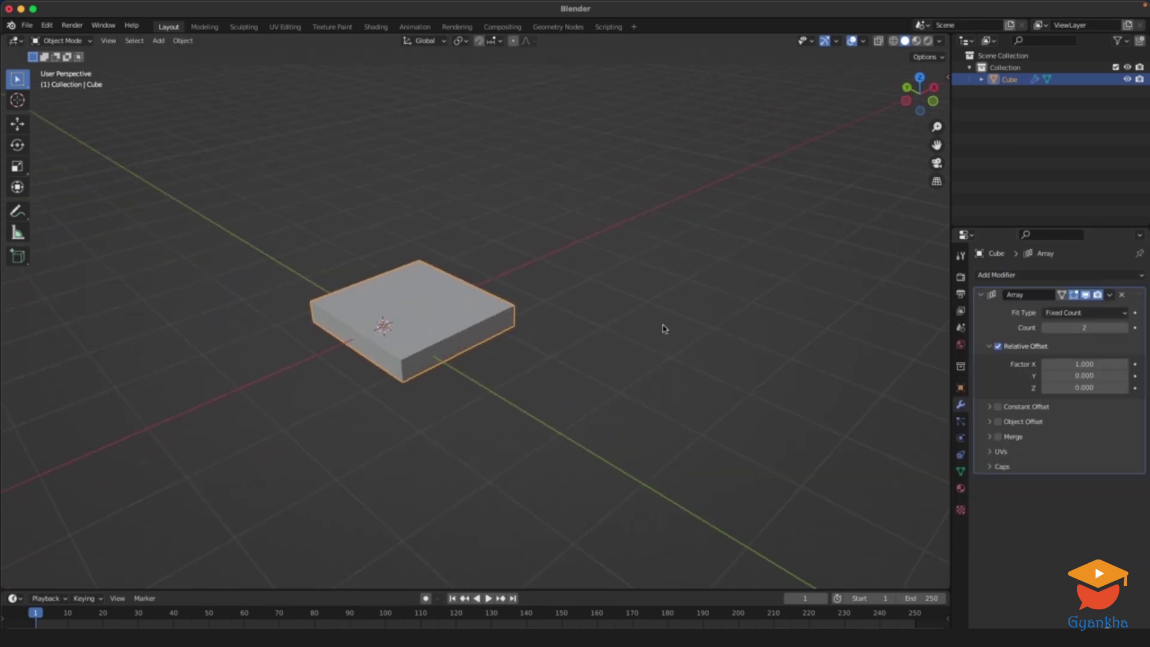
{"action": "middle_click_drag", "start_coordinate": [665, 326], "coordinate": [623, 330]}
{"action": "left_click", "coordinate": [1125, 328]}
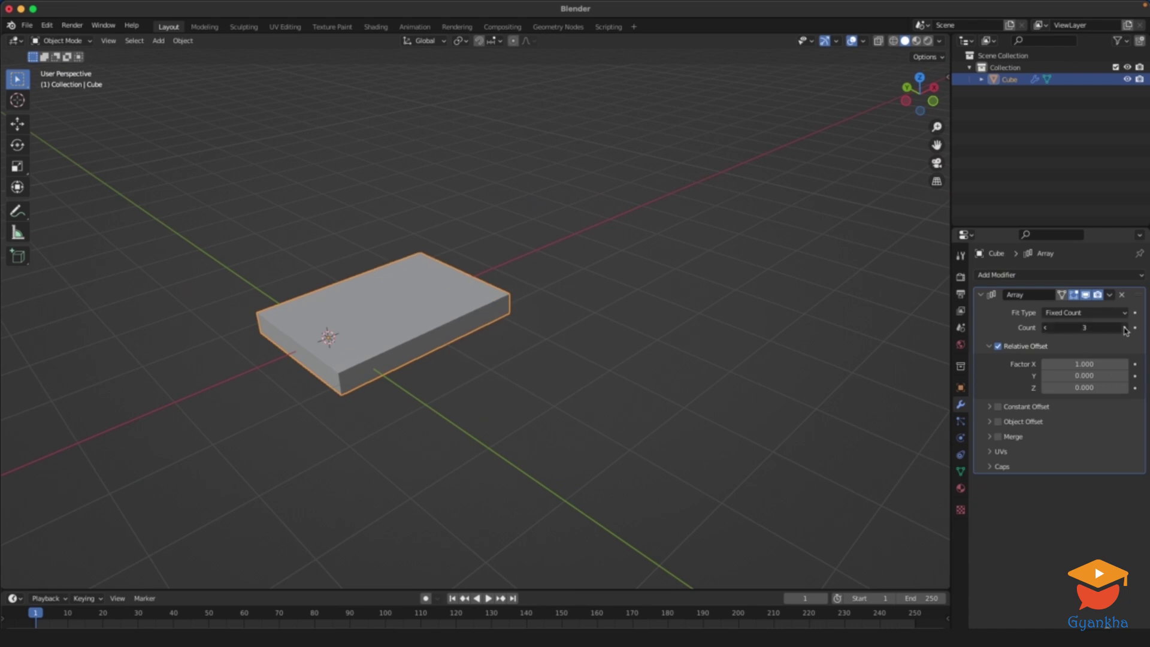
{"action": "left_click", "coordinate": [1125, 328]}
{"action": "left_click", "coordinate": [1125, 327]}
{"action": "left_click", "coordinate": [1125, 328]}
{"action": "left_click", "coordinate": [1125, 328]}
{"action": "left_click", "coordinate": [1126, 328]}
{"action": "left_click", "coordinate": [1125, 328]}
{"action": "left_click", "coordinate": [1125, 327]}
{"action": "middle_click_drag", "start_coordinate": [876, 326], "coordinate": [652, 333]}
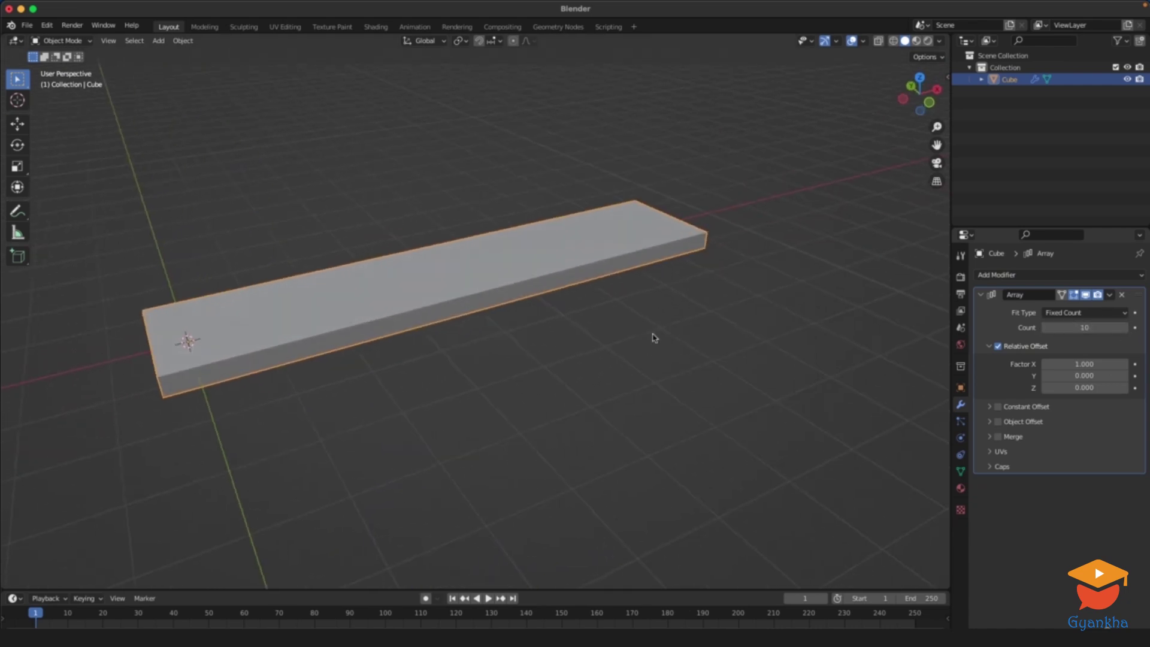
Step: Set the Array's relative offset factors to 0.638 on X and 1.128 on Z to form a staircase
{"action": "left_click_drag", "start_coordinate": [1078, 364], "coordinate": [1085, 363]}
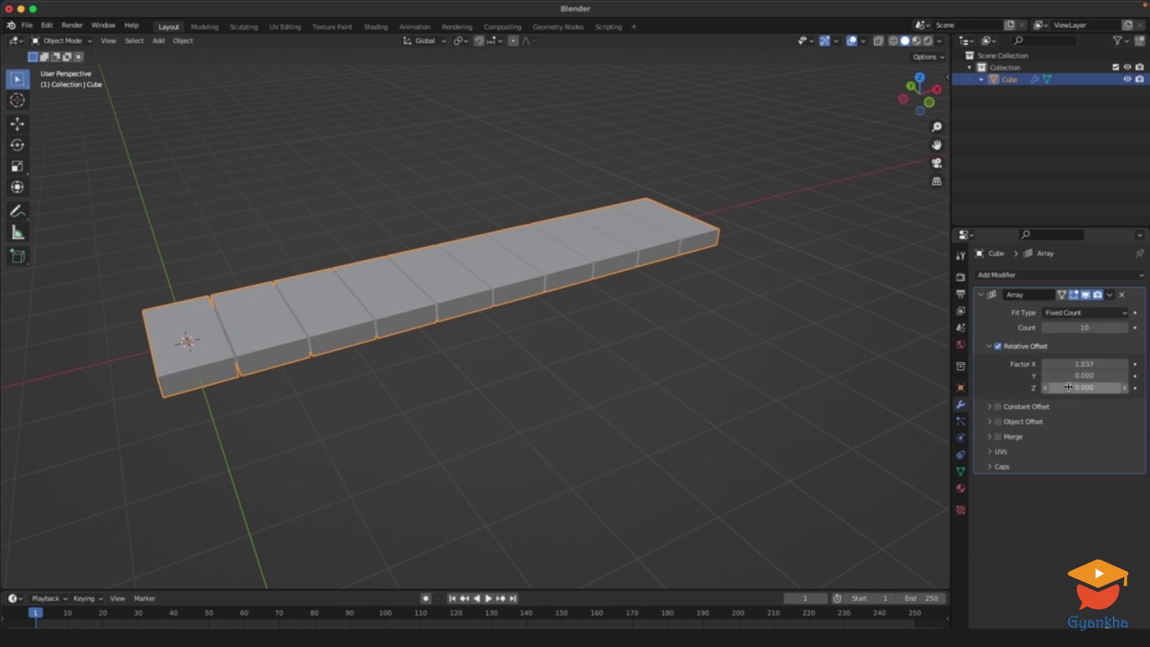
{"action": "left_click_drag", "start_coordinate": [1070, 387], "coordinate": [1108, 388]}
{"action": "middle_click_drag", "start_coordinate": [673, 343], "coordinate": [704, 316]}
{"action": "scroll", "coordinate": [619, 334], "scroll_direction": "down", "scroll_amount": 1}
{"action": "left_click_drag", "start_coordinate": [1084, 364], "coordinate": [1016, 370]}
{"action": "left_click", "coordinate": [529, 339]}
{"action": "middle_click_drag", "start_coordinate": [529, 339], "coordinate": [629, 329]}
{"action": "mouse_move", "coordinate": [1068, 366]}
{"action": "left_mouse_down"}
{"action": "mouse_move", "coordinate": [1103, 355]}
{"action": "mouse_move", "coordinate": [1086, 358]}
{"action": "left_mouse_up"}
{"action": "middle_click_drag", "start_coordinate": [682, 341], "coordinate": [654, 336]}
Step: Try to inset the front face of the staircase's lowest block in Edit Mode
{"action": "key", "text": "a"}
{"action": "key", "text": "KP_Decimal"}
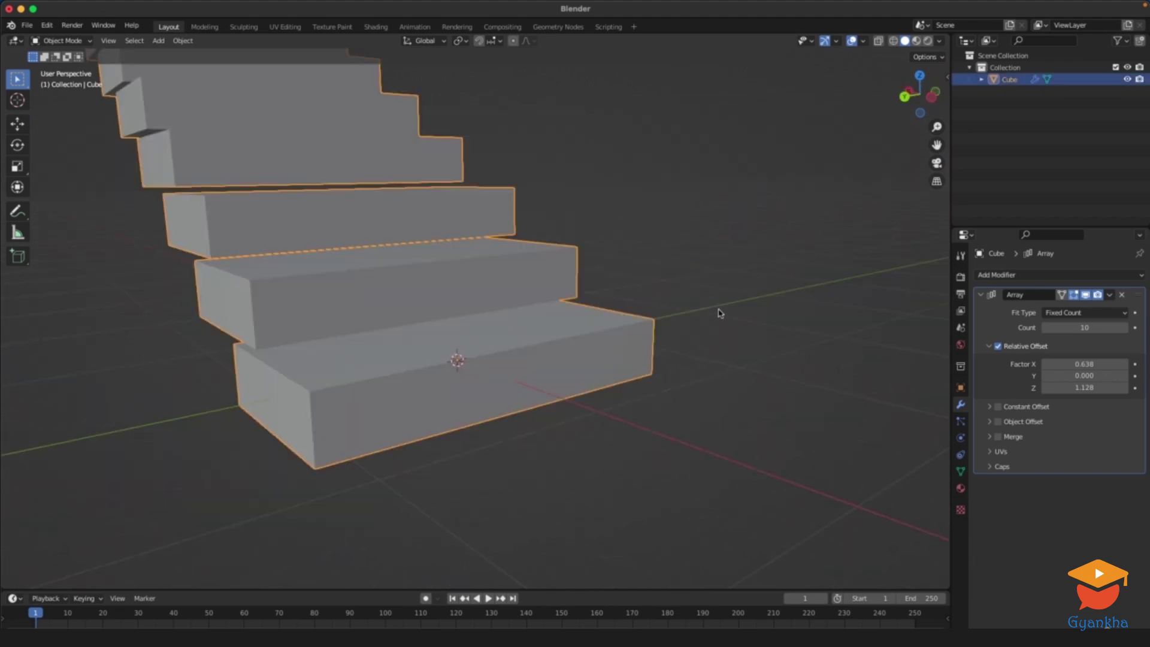
{"action": "middle_click_drag", "start_coordinate": [595, 367], "coordinate": [639, 337]}
{"action": "key", "text": "Tab"}
{"action": "left_click", "coordinate": [560, 361]}
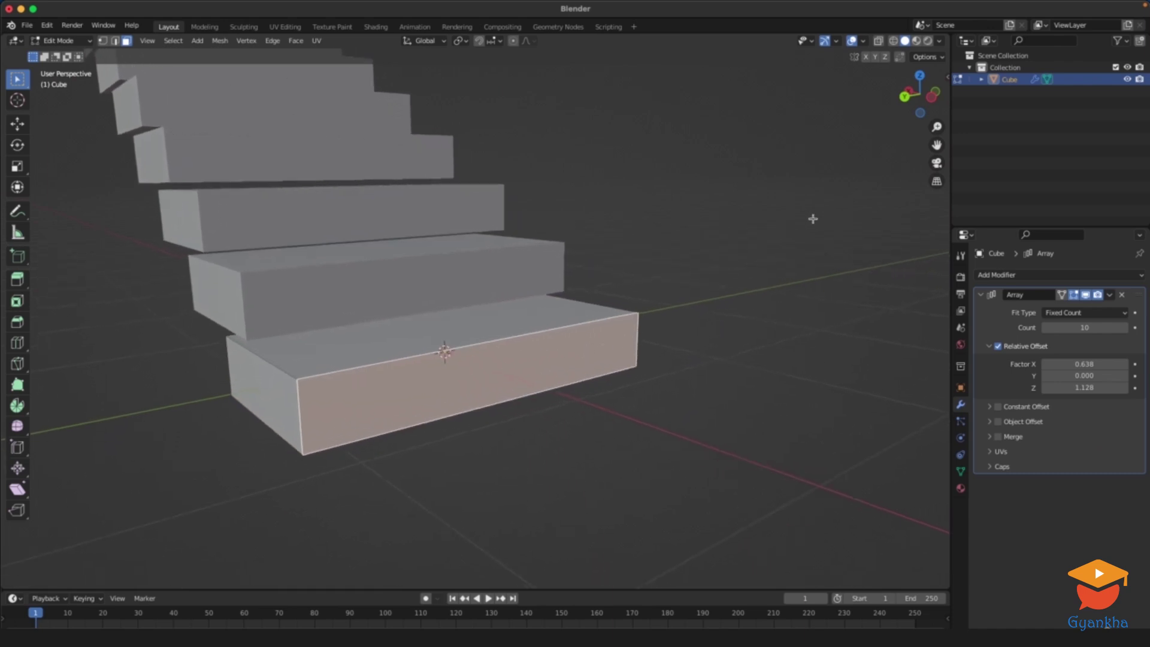
{"action": "key", "text": "i"}
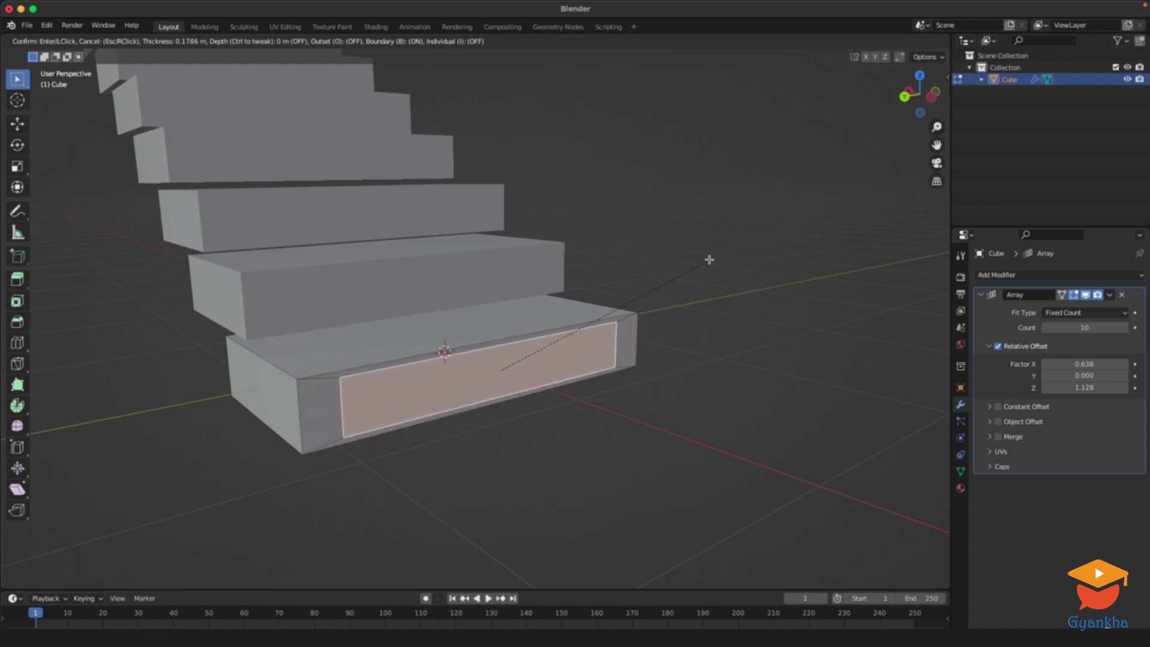
{"action": "left_click", "coordinate": [671, 282]}
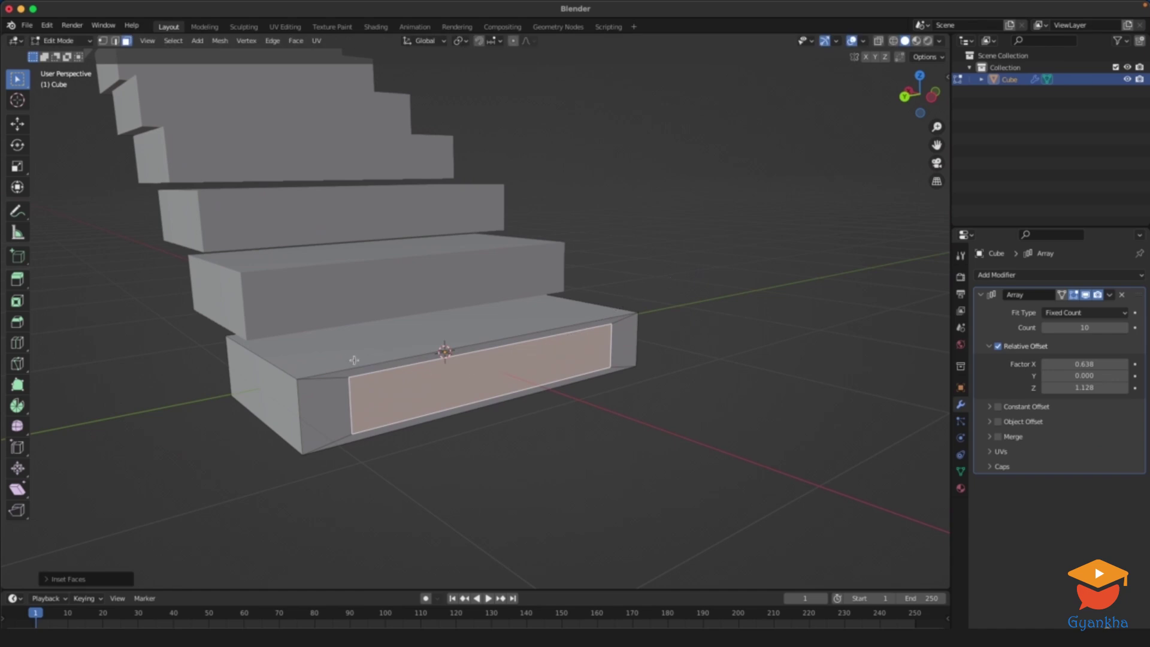
{"action": "scroll", "coordinate": [328, 428], "scroll_direction": "up", "scroll_amount": 3}
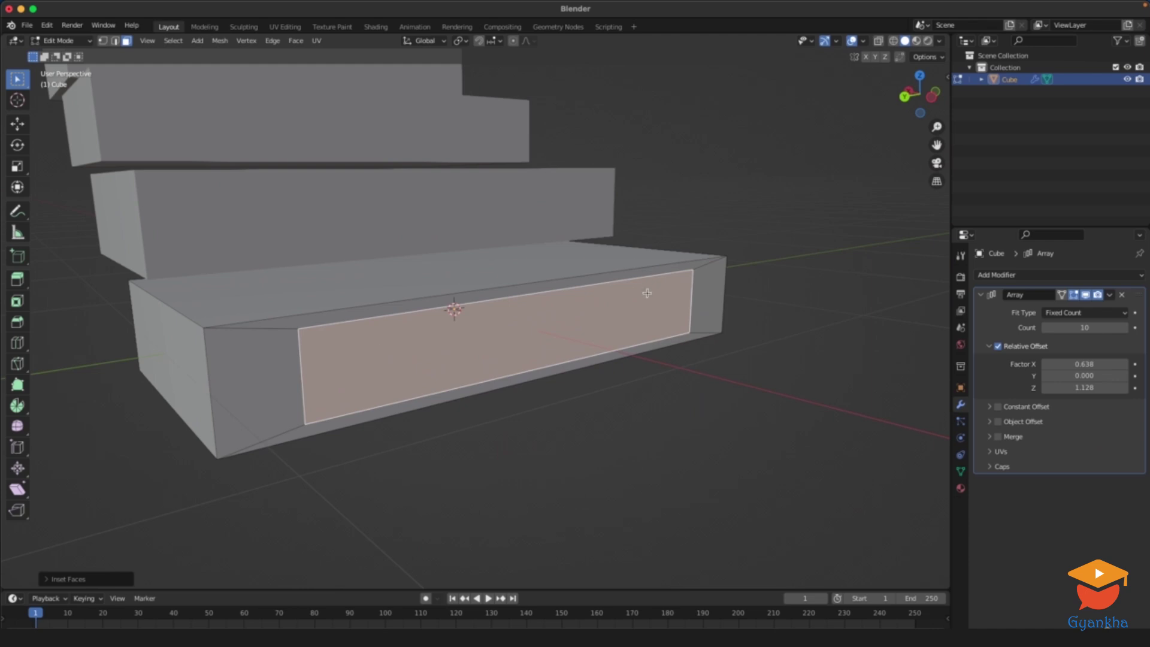
{"action": "key", "text": "super+z"}
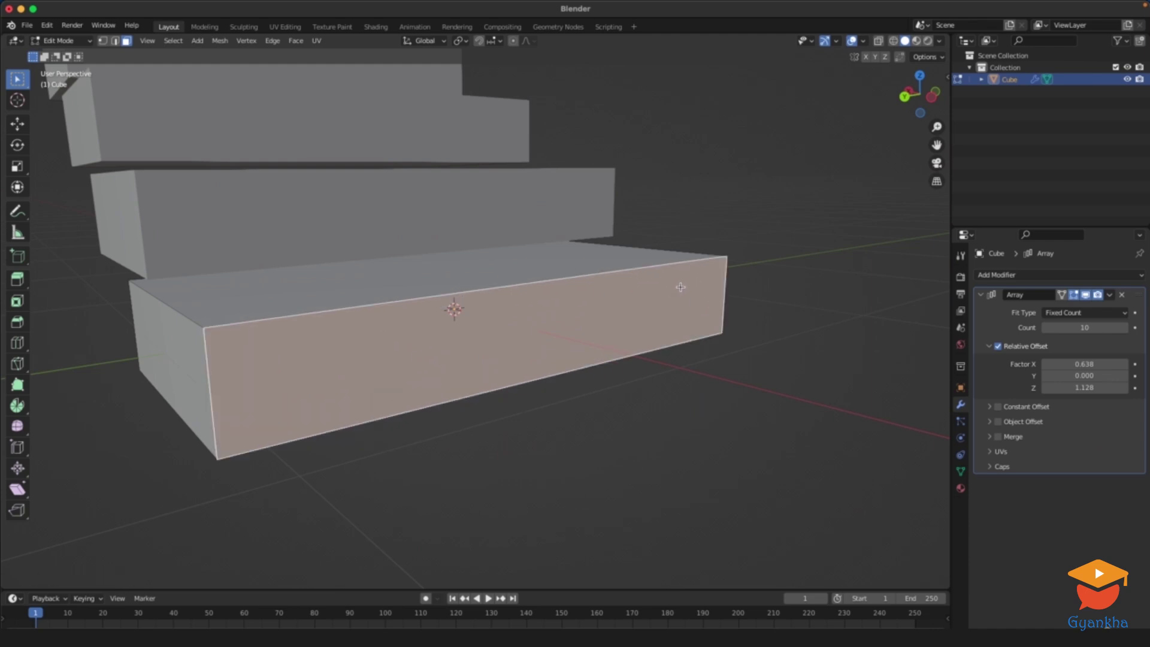
Step: Return to Object Mode and apply the staircase object's scale
{"action": "key", "text": "Tab"}
{"action": "scroll", "coordinate": [672, 295], "scroll_direction": "down", "scroll_amount": 4}
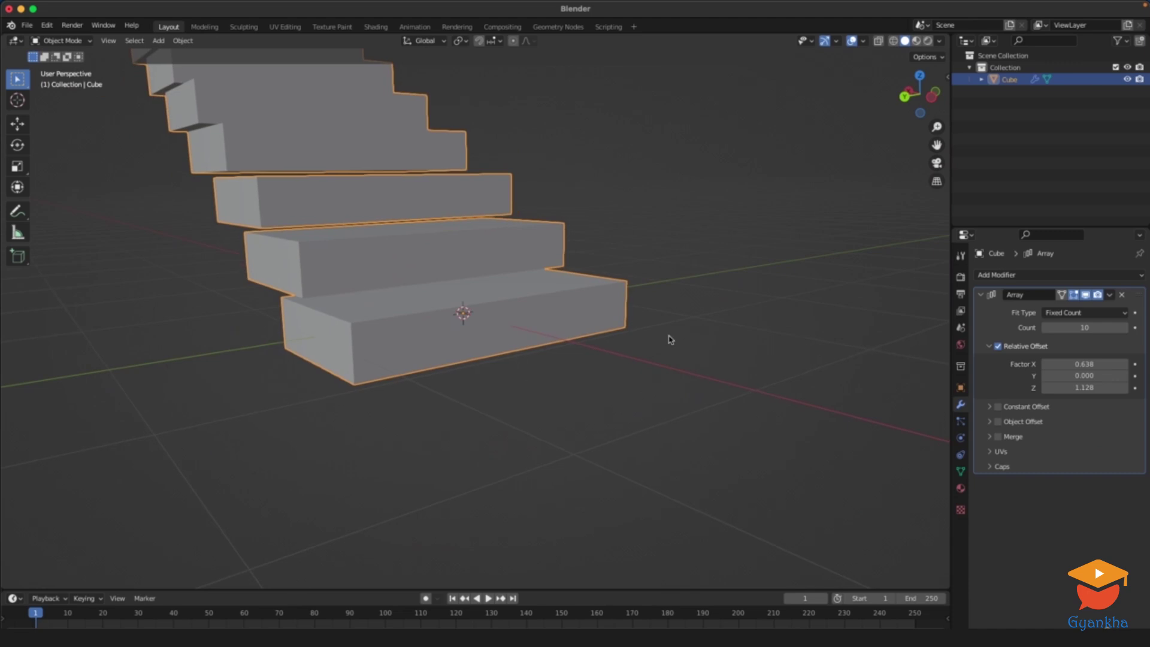
{"action": "left_click", "coordinate": [699, 336]}
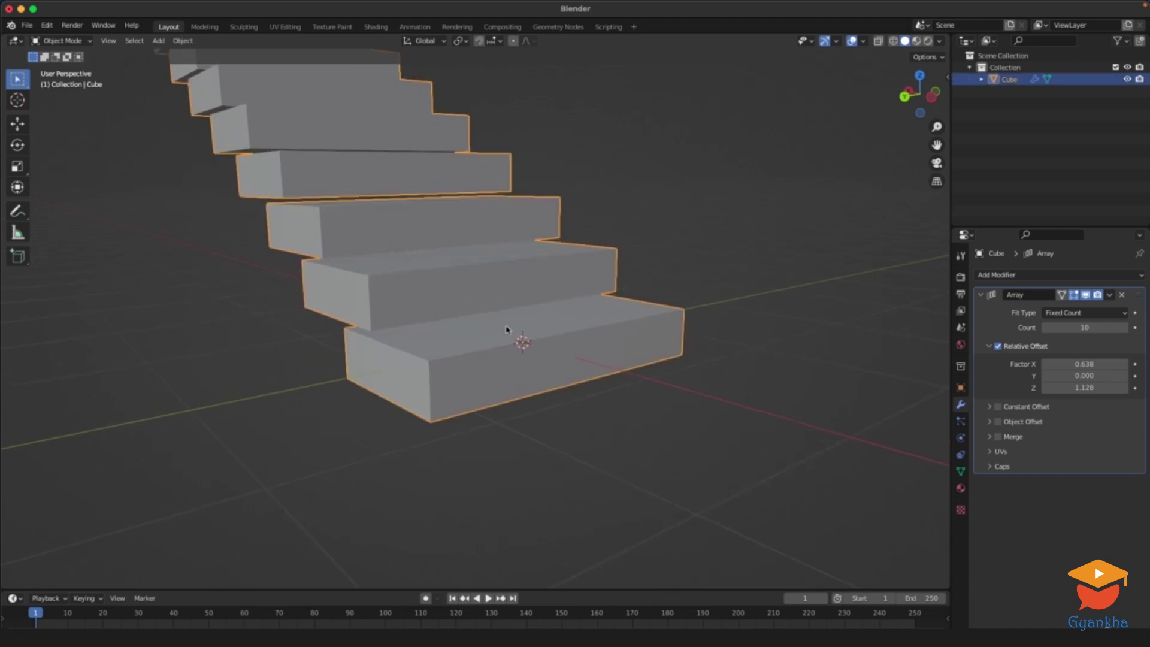
{"action": "key", "text": "n"}
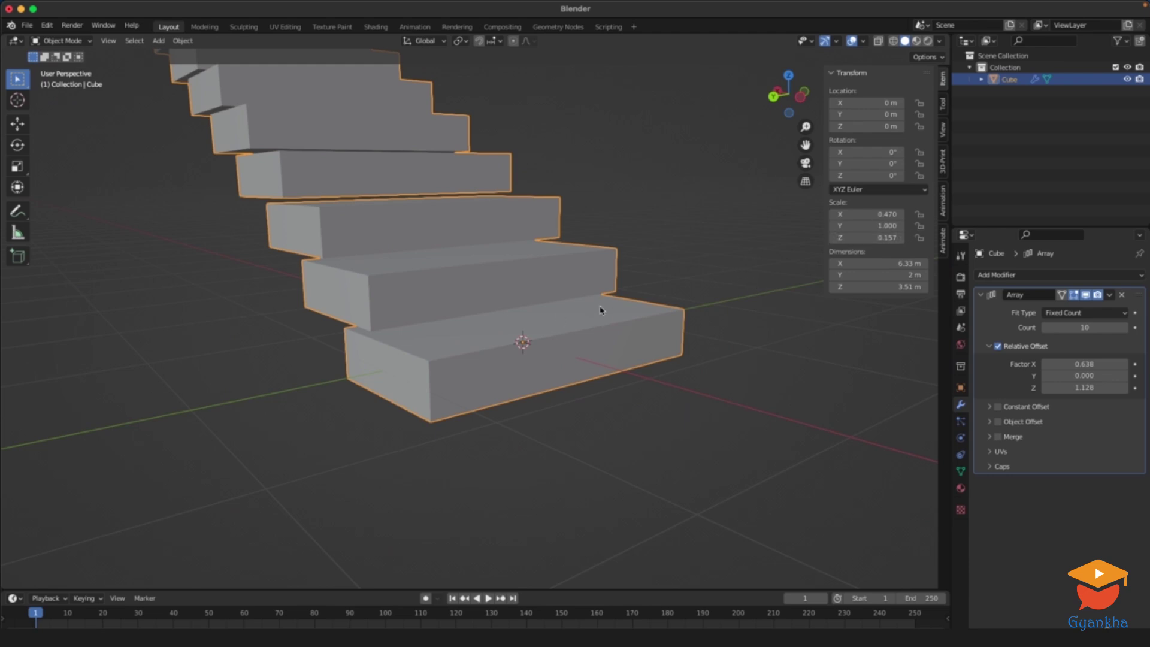
{"action": "key", "text": "ctrl+a"}
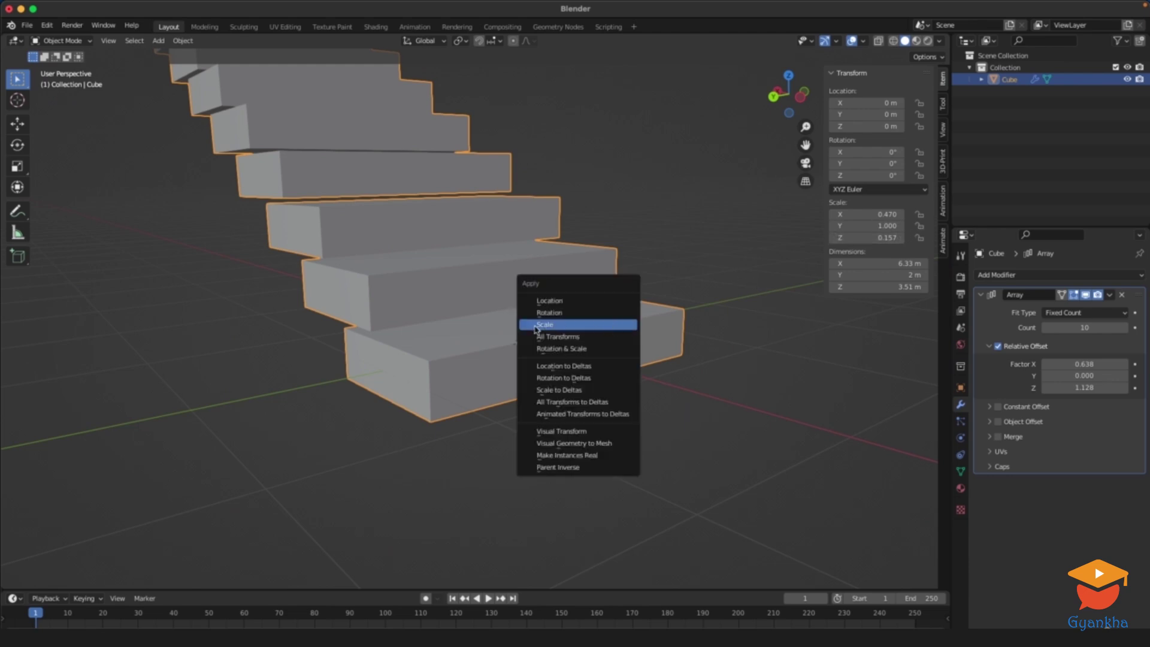
{"action": "left_click", "coordinate": [557, 326]}
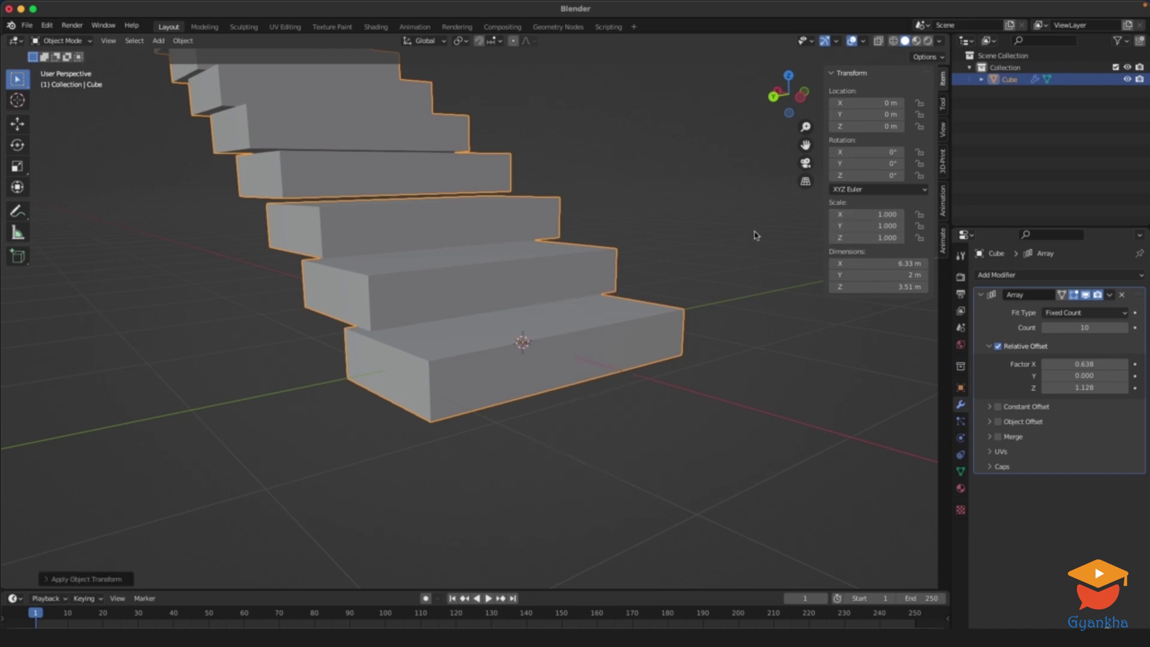
{"action": "key", "text": "n"}
Step: Inset the front face of the lowest step to leave a thin, even border
{"action": "key", "text": "Tab"}
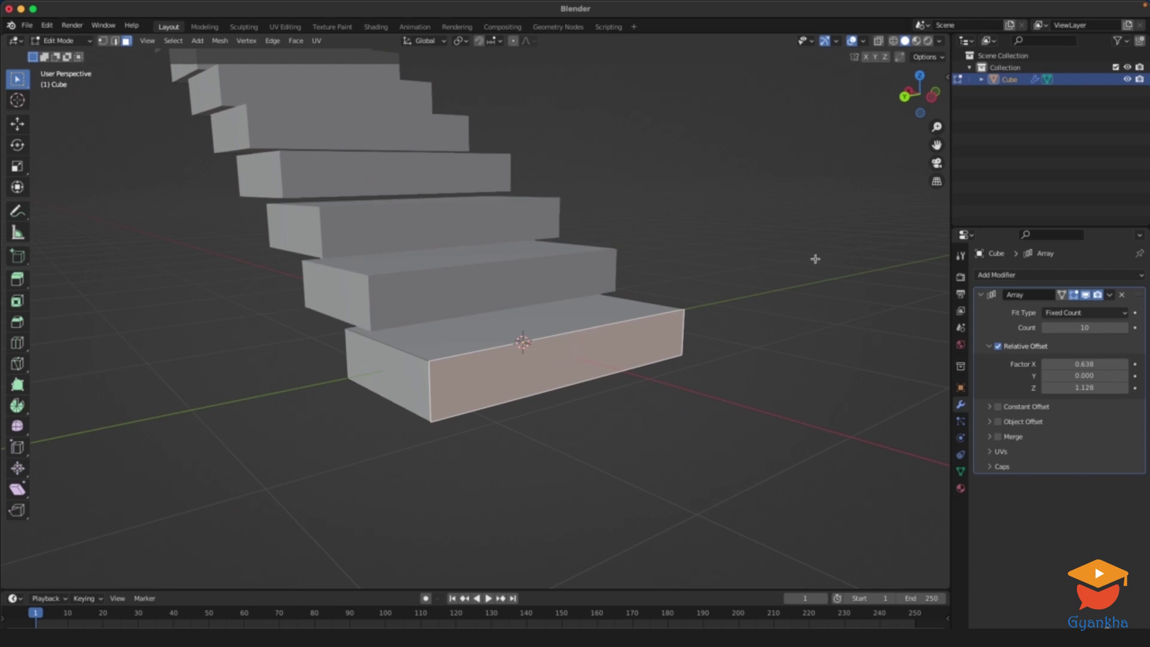
{"action": "key", "text": "i"}
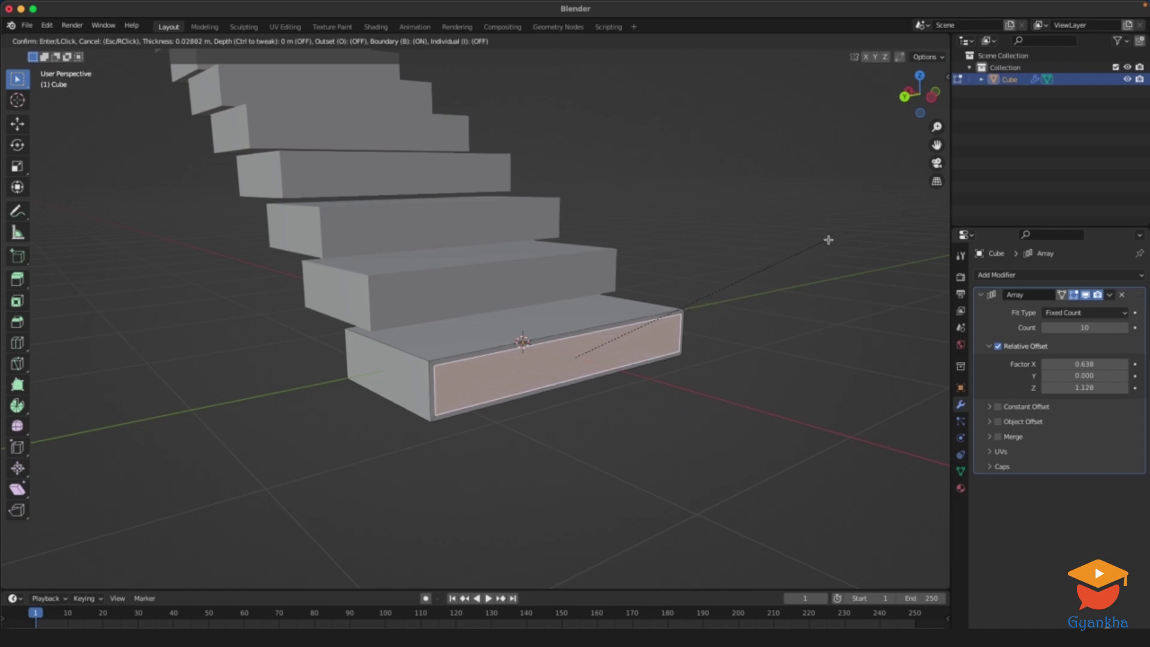
{"action": "left_click", "coordinate": [805, 251]}
{"action": "scroll", "coordinate": [599, 288], "scroll_direction": "up", "scroll_amount": 4}
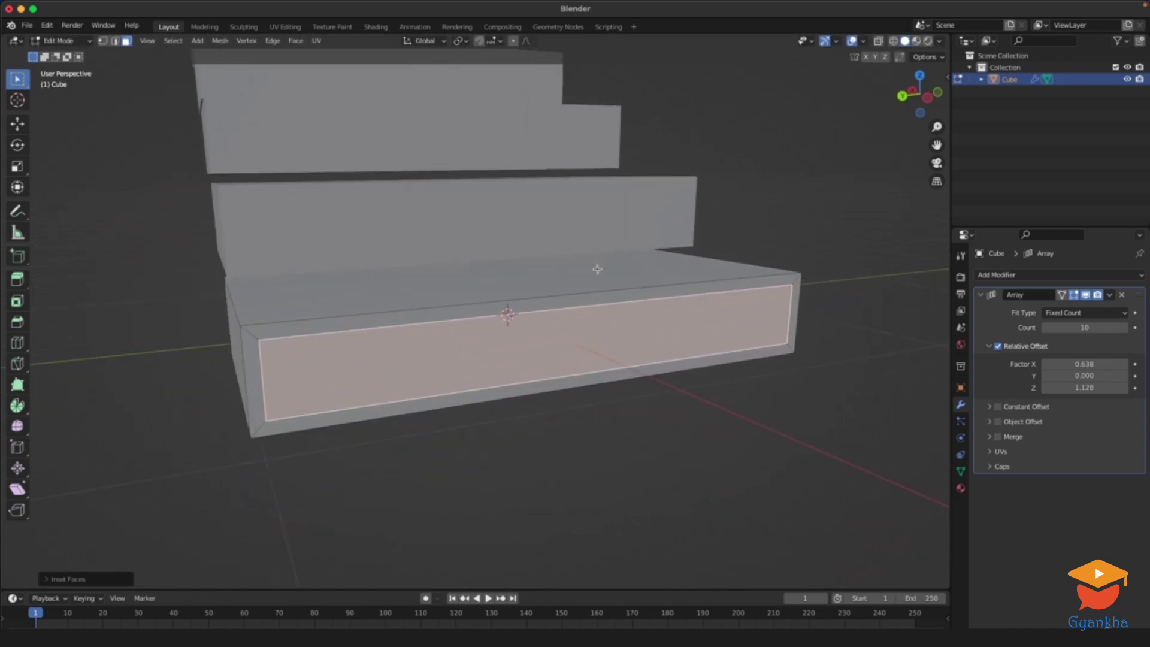
{"action": "middle_click_drag", "start_coordinate": [346, 409], "coordinate": [358, 398]}
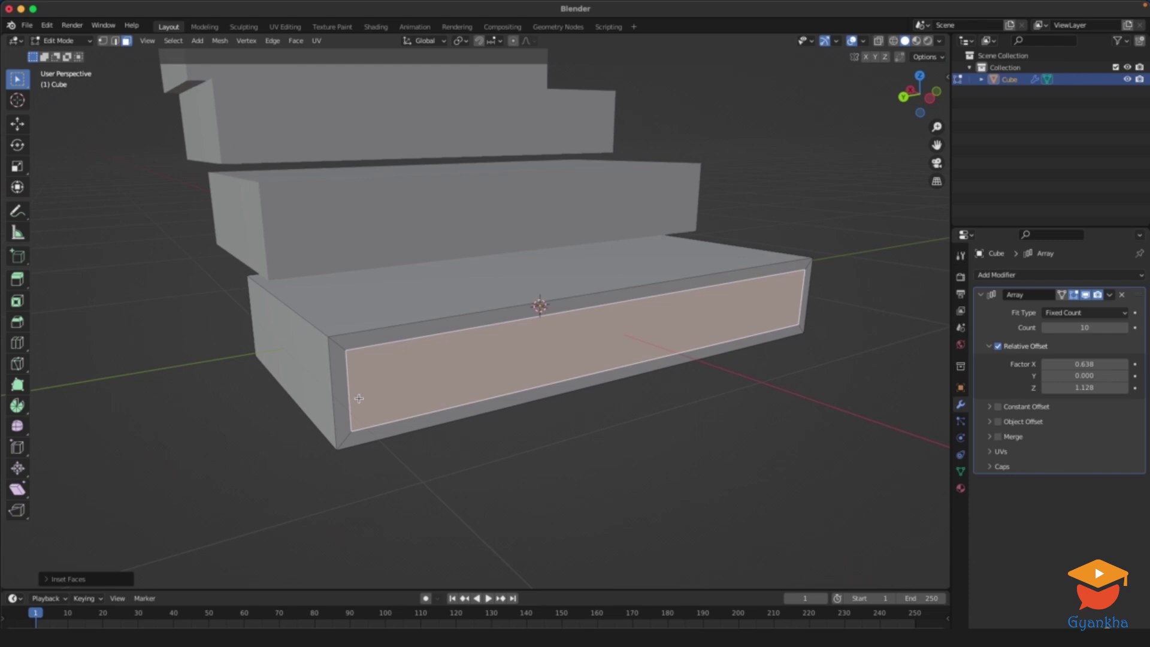
{"action": "middle_click_drag", "start_coordinate": [624, 309], "coordinate": [667, 323]}
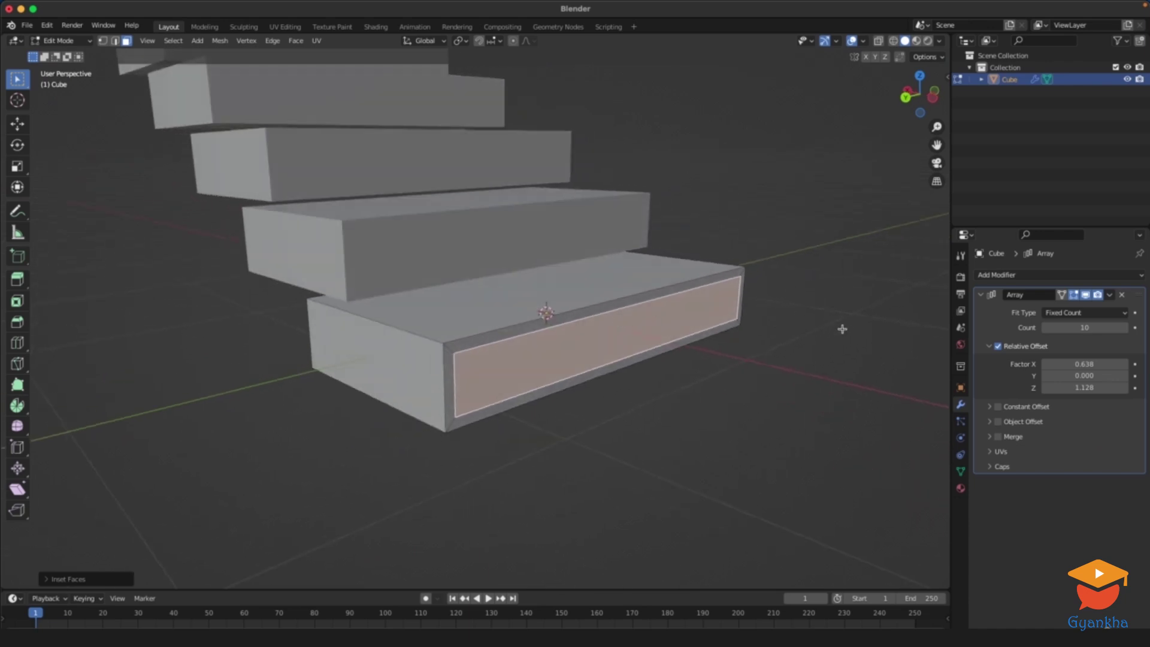
Step: Extrude the inset face slightly inward to recess the step fronts, then return to Object Mode
{"action": "key", "text": "e"}
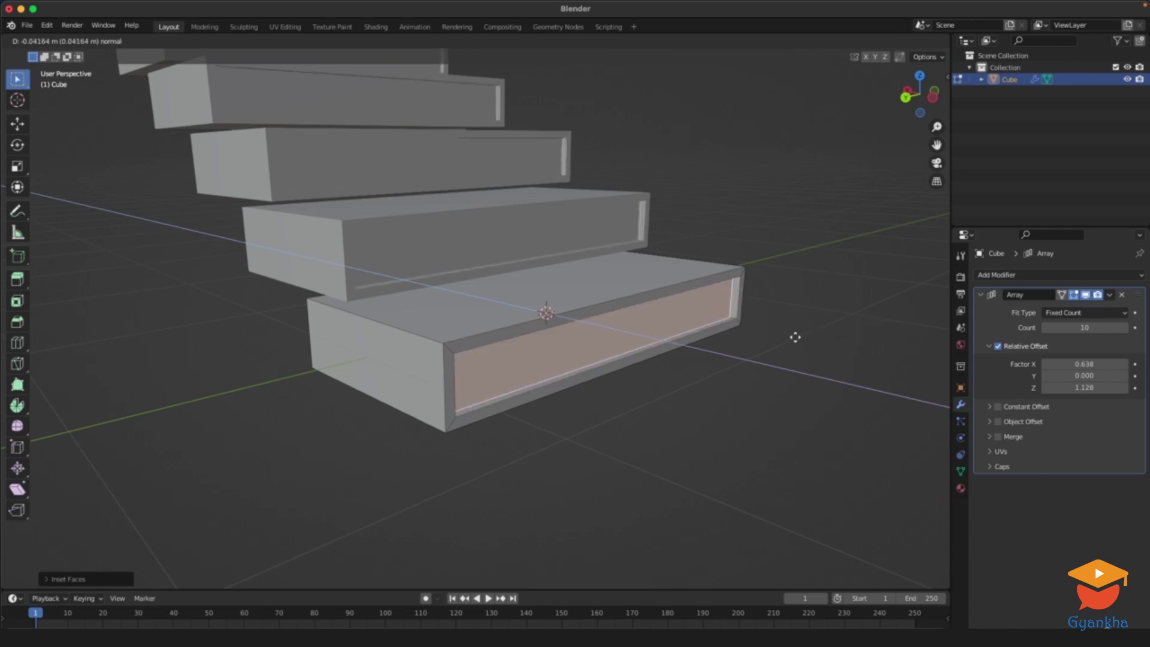
{"action": "left_click", "coordinate": [776, 339]}
{"action": "left_click", "coordinate": [796, 311]}
{"action": "middle_click_drag", "start_coordinate": [773, 315], "coordinate": [585, 321]}
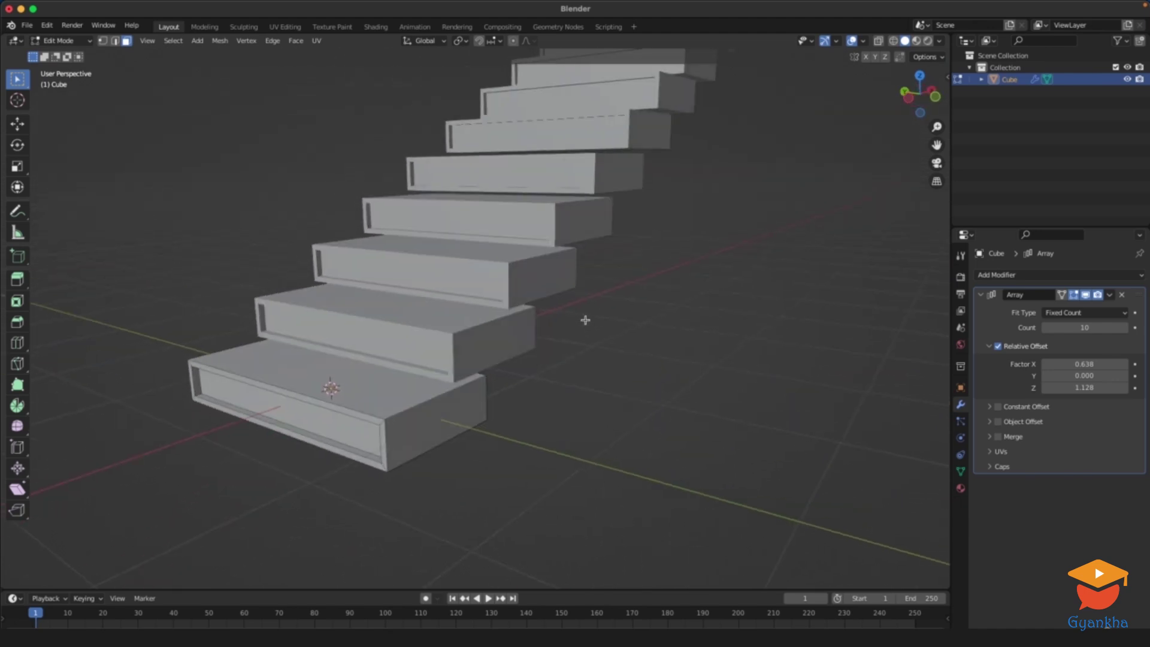
{"action": "scroll", "coordinate": [611, 370], "scroll_direction": "down", "scroll_amount": 3}
{"action": "middle_click_drag", "start_coordinate": [428, 358], "coordinate": [370, 362]}
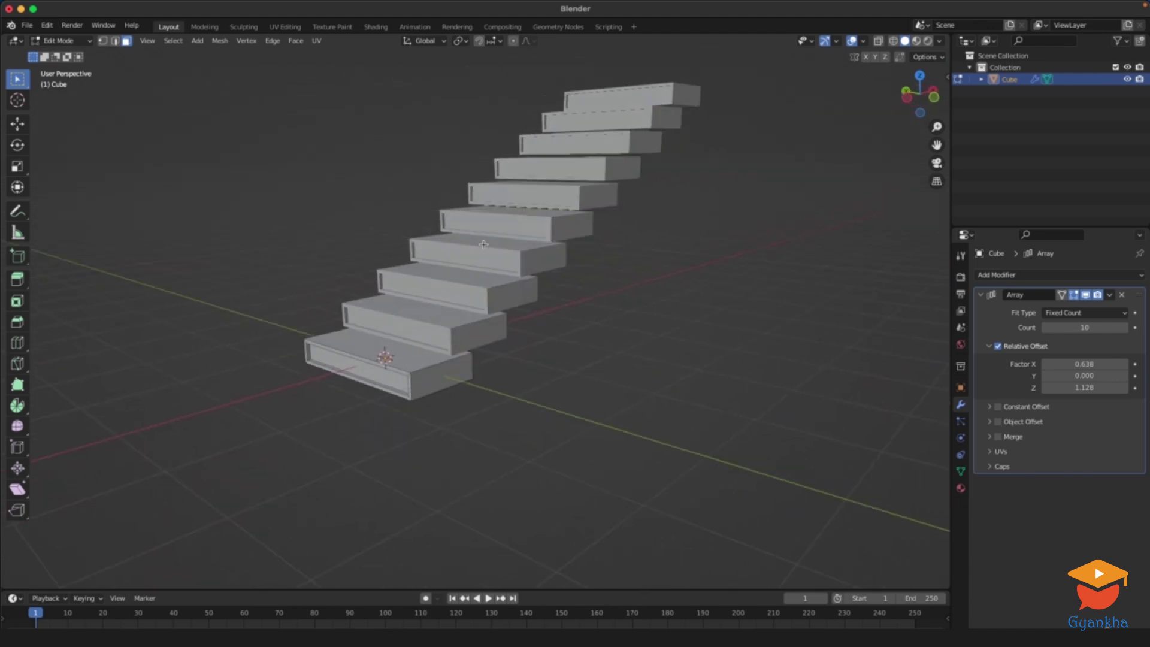
{"action": "middle_click_drag", "start_coordinate": [701, 257], "coordinate": [590, 316]}
{"action": "key", "text": "Tab"}
Step: Raise the staircase's Array count to 15
{"action": "middle_click_drag", "start_coordinate": [790, 311], "coordinate": [843, 331]}
{"action": "left_click", "coordinate": [1125, 329]}
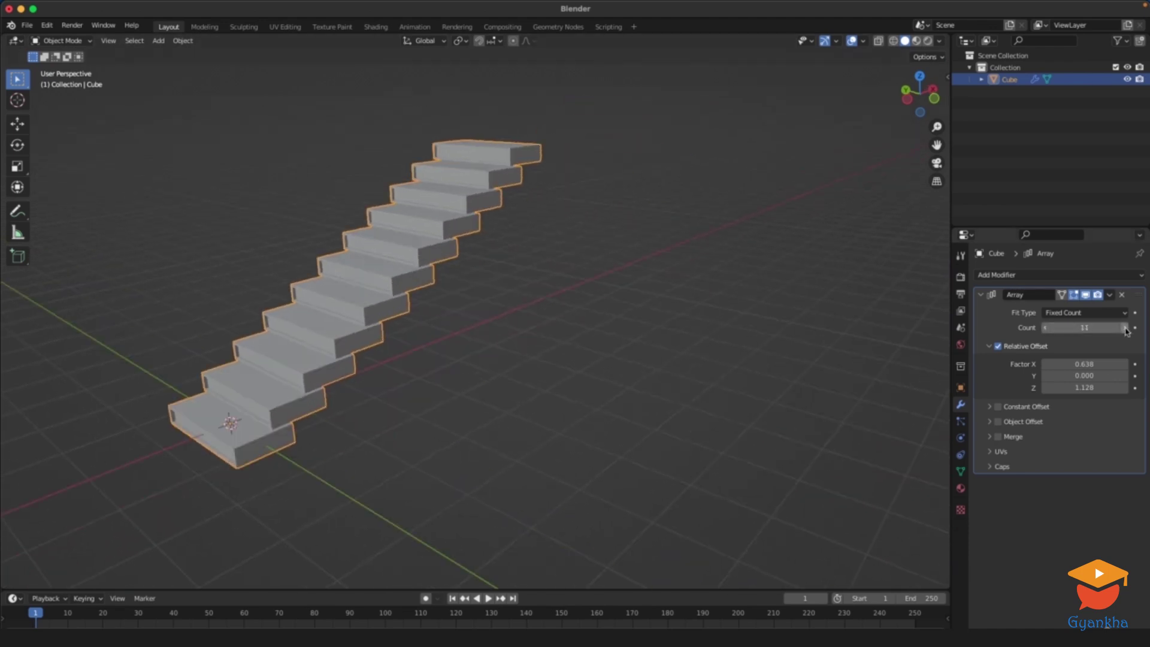
{"action": "left_click", "coordinate": [1126, 329]}
{"action": "left_click", "coordinate": [1126, 329]}
{"action": "left_click", "coordinate": [1126, 329]}
{"action": "left_click", "coordinate": [1126, 328]}
{"action": "middle_click_drag", "start_coordinate": [735, 325], "coordinate": [699, 376]}
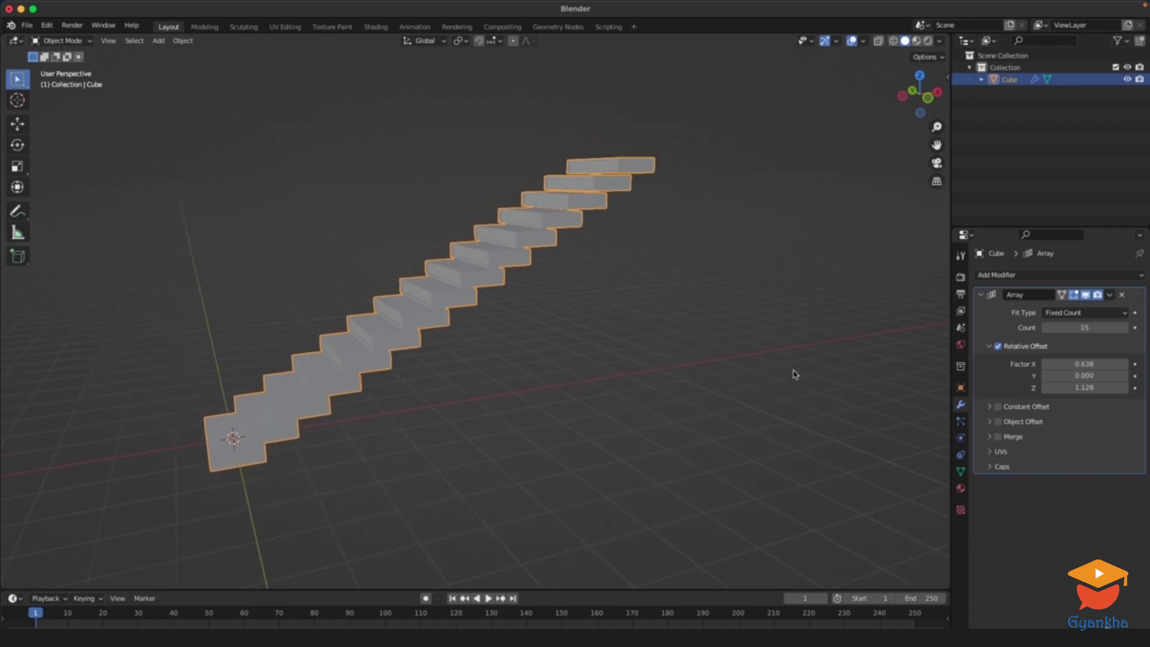
Step: Set the Array's relative offset factors to 0.552 on X and 1.063 on Z
{"action": "middle_click_drag", "start_coordinate": [796, 375], "coordinate": [797, 348]}
{"action": "left_click_drag", "start_coordinate": [1088, 365], "coordinate": [1092, 389]}
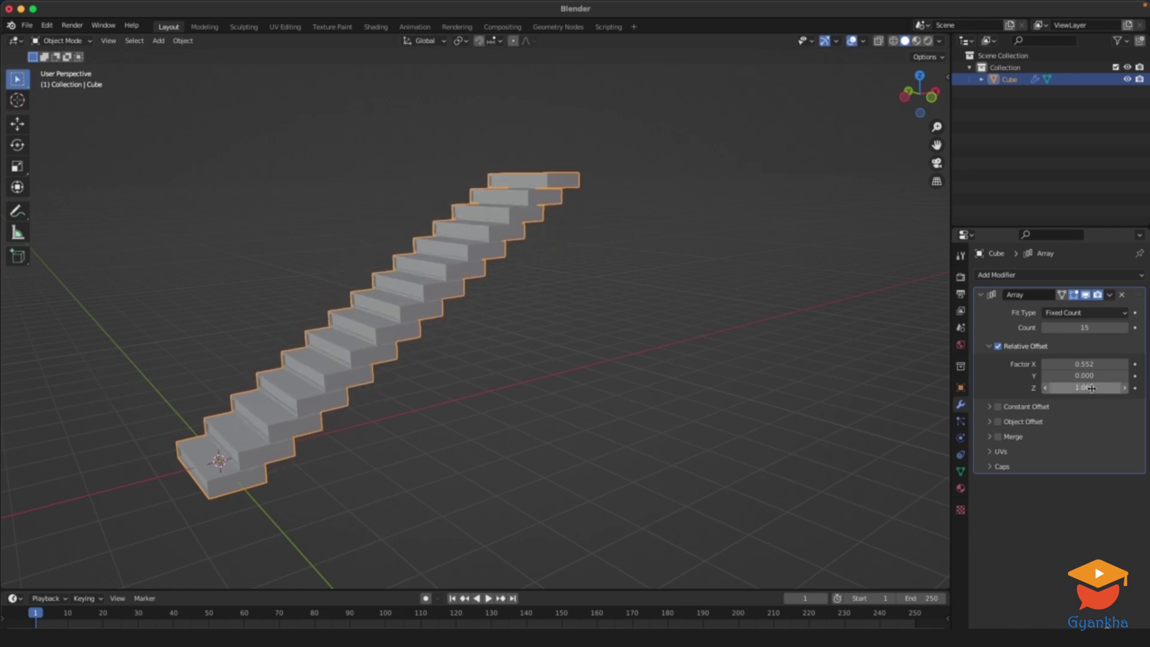
{"action": "middle_click_drag", "start_coordinate": [472, 308], "coordinate": [525, 296]}
Step: Apply the Array modifier to make the staircase real geometry
{"action": "left_click", "coordinate": [1110, 294]}
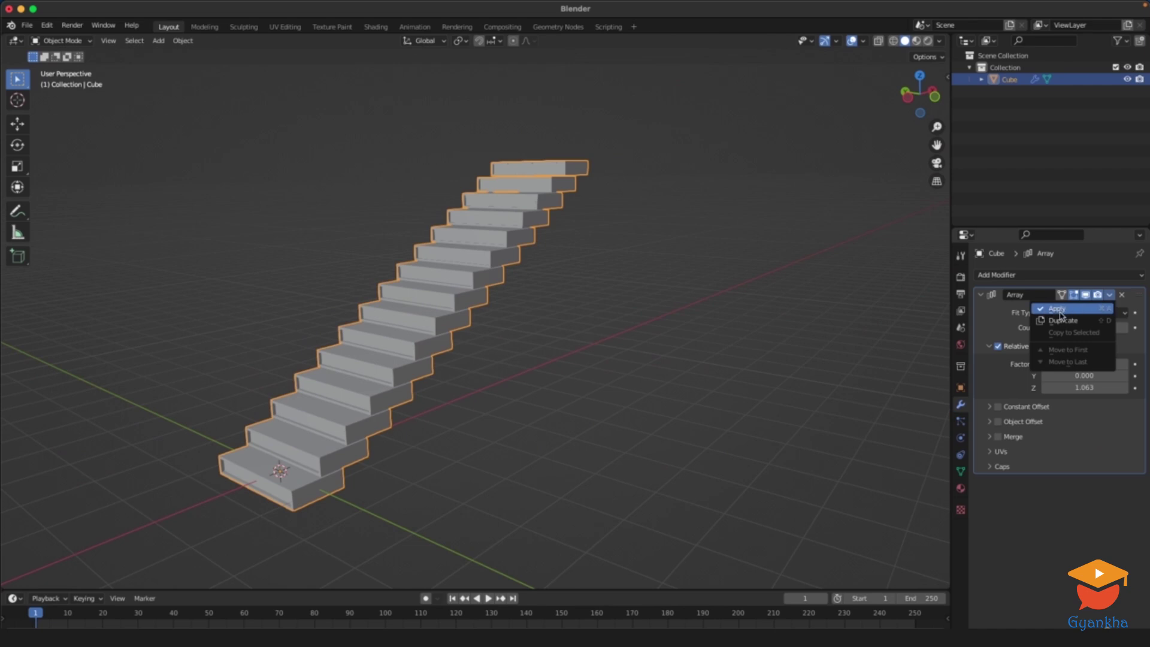
{"action": "left_click", "coordinate": [1110, 295]}
{"action": "left_click", "coordinate": [1083, 309]}
{"action": "middle_click_drag", "start_coordinate": [499, 323], "coordinate": [467, 334]}
Step: Extrude the recessed front face of one step in the lower part of the staircase outward into a long ledge
{"action": "key", "text": "Tab"}
{"action": "scroll", "coordinate": [439, 330], "scroll_direction": "up", "scroll_amount": 3}
{"action": "left_click", "coordinate": [516, 308]}
{"action": "scroll", "coordinate": [499, 425], "scroll_direction": "up", "scroll_amount": 2}
{"action": "left_click", "coordinate": [500, 425]}
{"action": "middle_click_drag", "start_coordinate": [500, 425], "coordinate": [667, 329]}
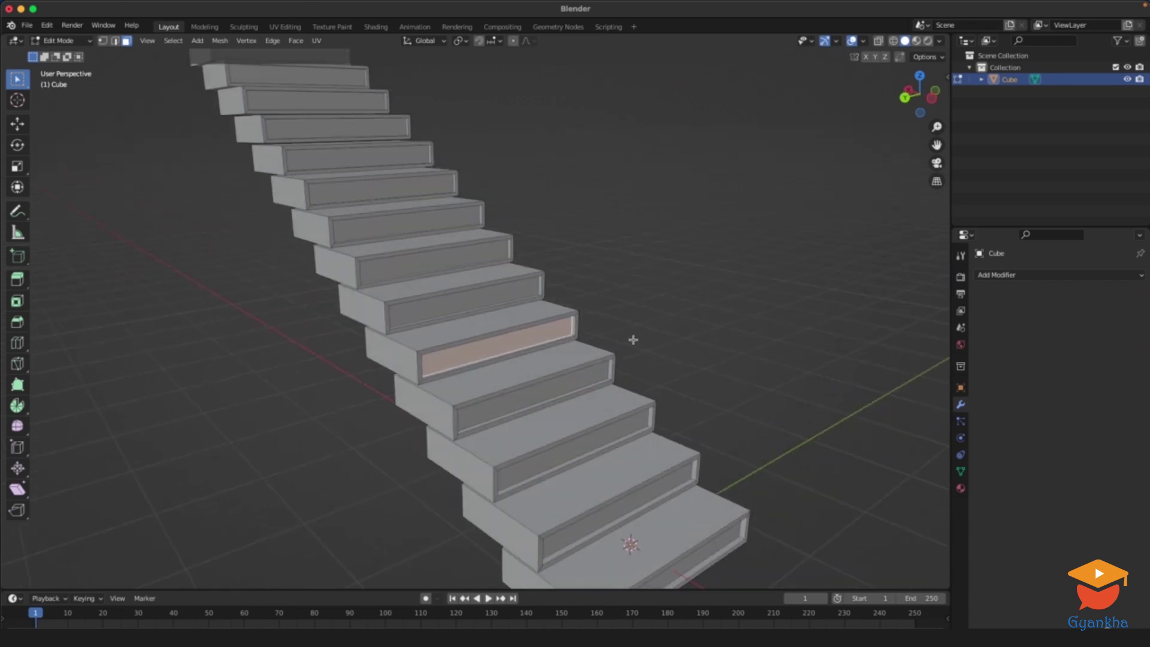
{"action": "key", "text": "e"}
{"action": "left_click", "coordinate": [742, 362]}
{"action": "middle_click_drag", "start_coordinate": [741, 362], "coordinate": [661, 422]}
{"action": "scroll", "coordinate": [662, 423], "scroll_direction": "down", "scroll_amount": 1}
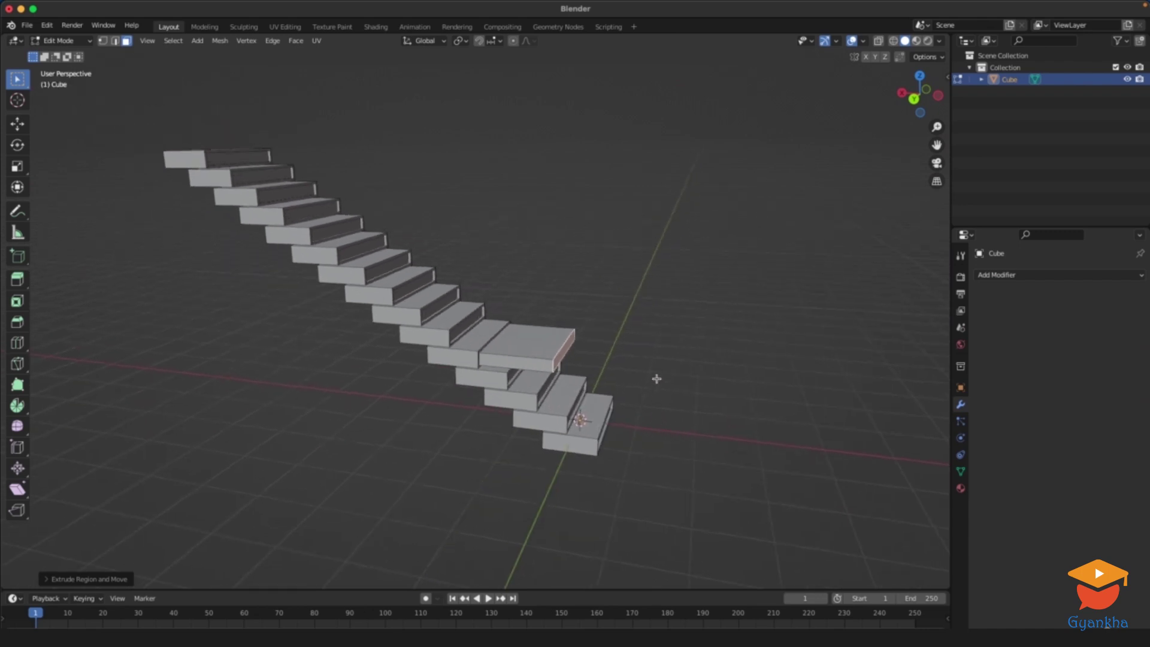
Step: Return to Object Mode and delete the staircase
{"action": "key", "text": "Tab"}
{"action": "middle_click_drag", "start_coordinate": [721, 270], "coordinate": [584, 245]}
{"action": "key", "text": "x"}
{"action": "left_click", "coordinate": [663, 288]}
Step: Add a new cube mesh at the world origin
{"action": "key", "text": "shift+a"}
{"action": "mouse_move", "coordinate": [603, 286]}
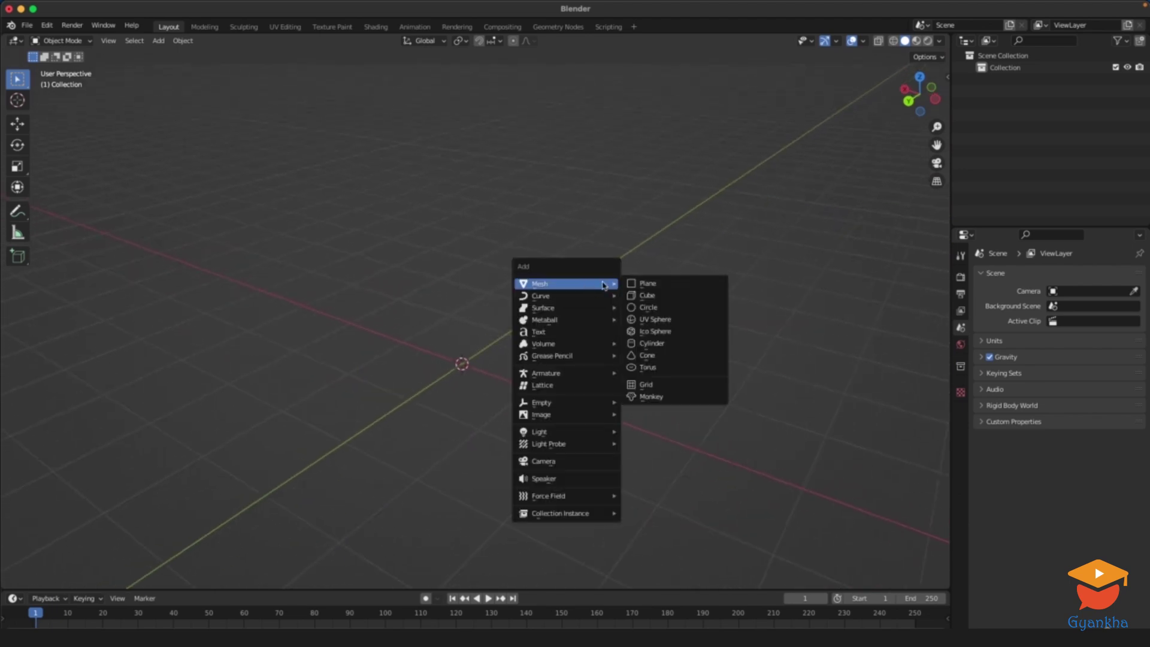
{"action": "left_click", "coordinate": [677, 301]}
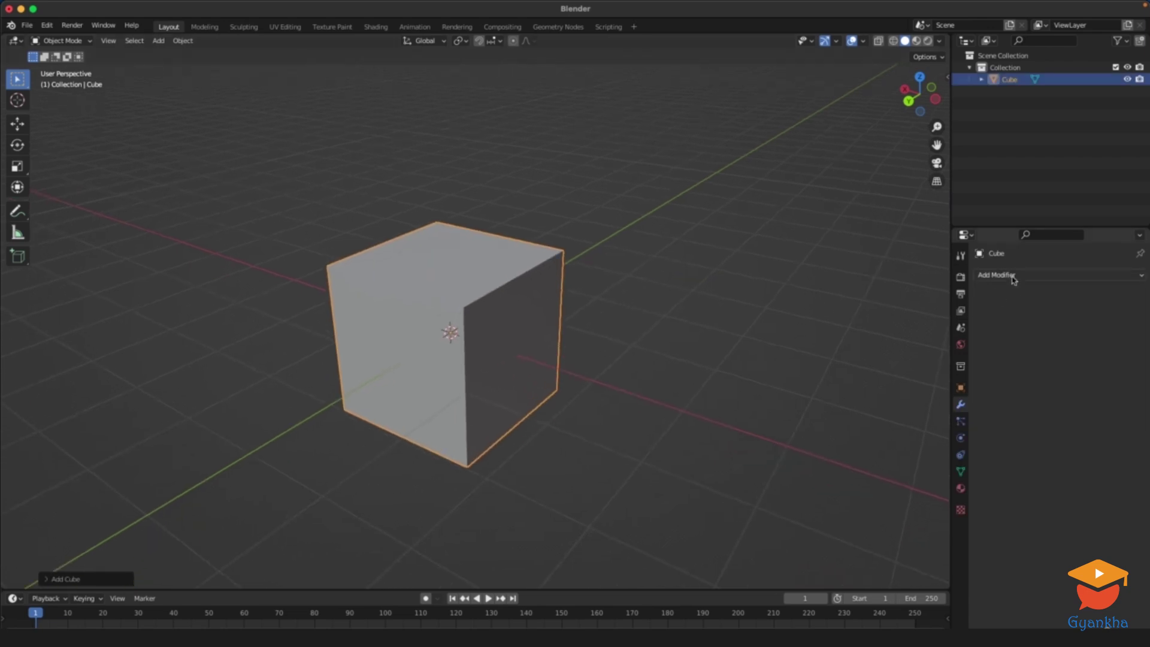
Step: Add a Bevel modifier to the new cube
{"action": "left_click", "coordinate": [1014, 279]}
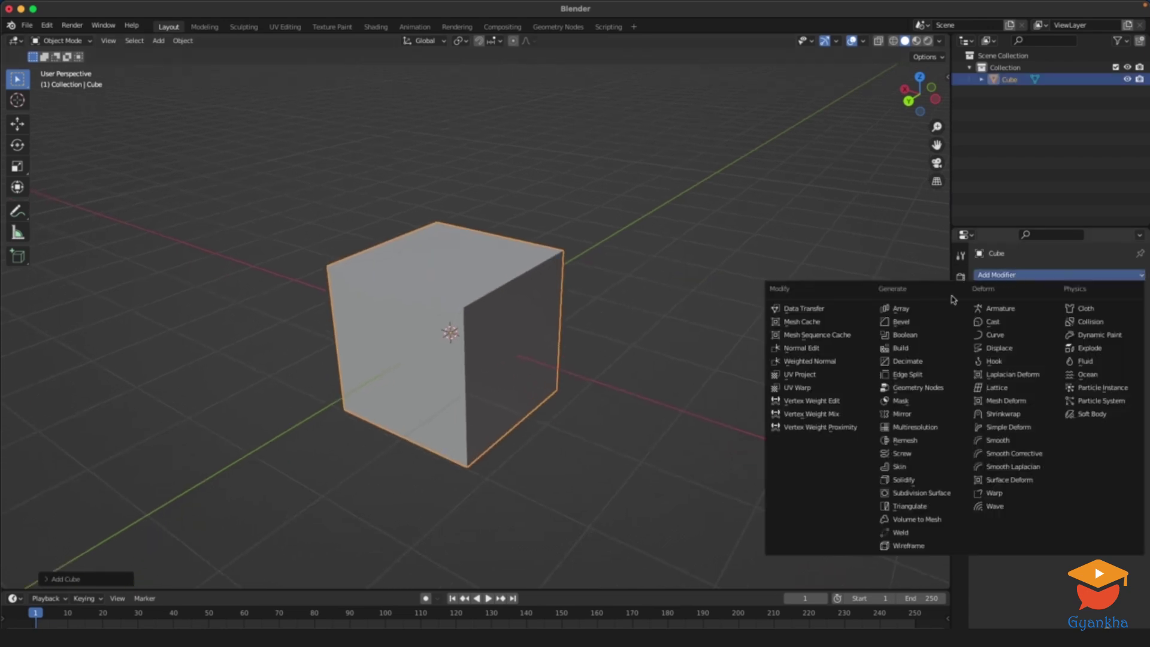
{"action": "left_click", "coordinate": [923, 324]}
{"action": "middle_click_drag", "start_coordinate": [627, 316], "coordinate": [663, 294]}
{"action": "scroll", "coordinate": [613, 277], "scroll_direction": "up", "scroll_amount": 3}
{"action": "middle_click_drag", "start_coordinate": [536, 307], "coordinate": [520, 257]}
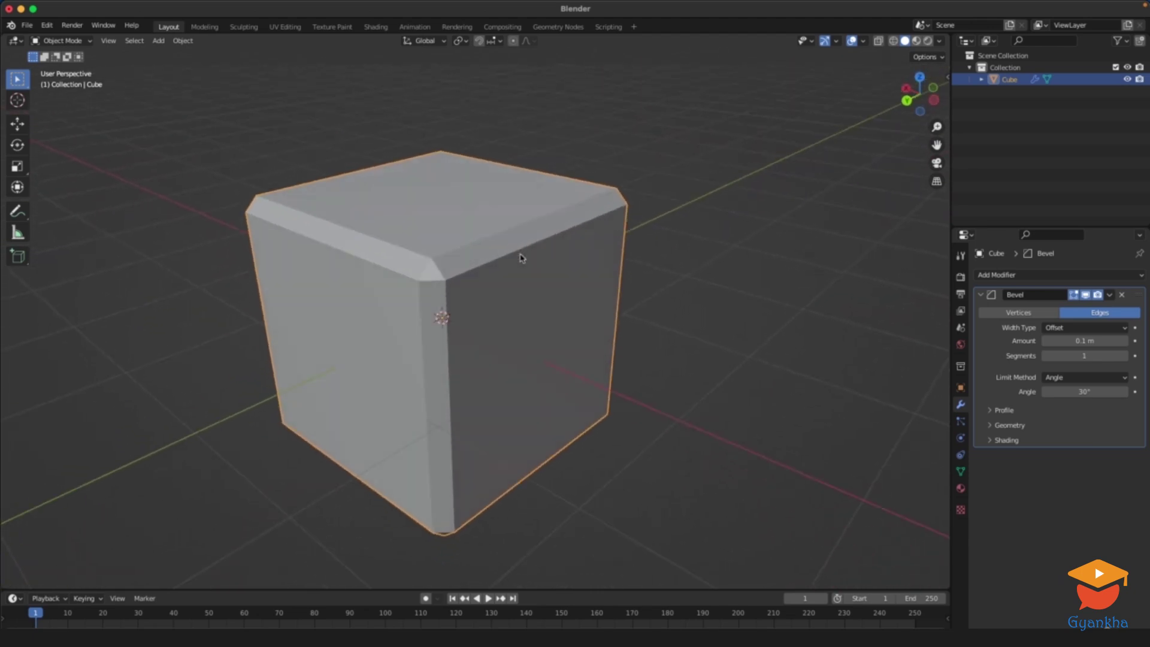
Step: Set the Bevel modifier to 6 segments with an amount of 0.1016 m
{"action": "left_click", "coordinate": [1126, 357]}
{"action": "left_click", "coordinate": [1126, 356]}
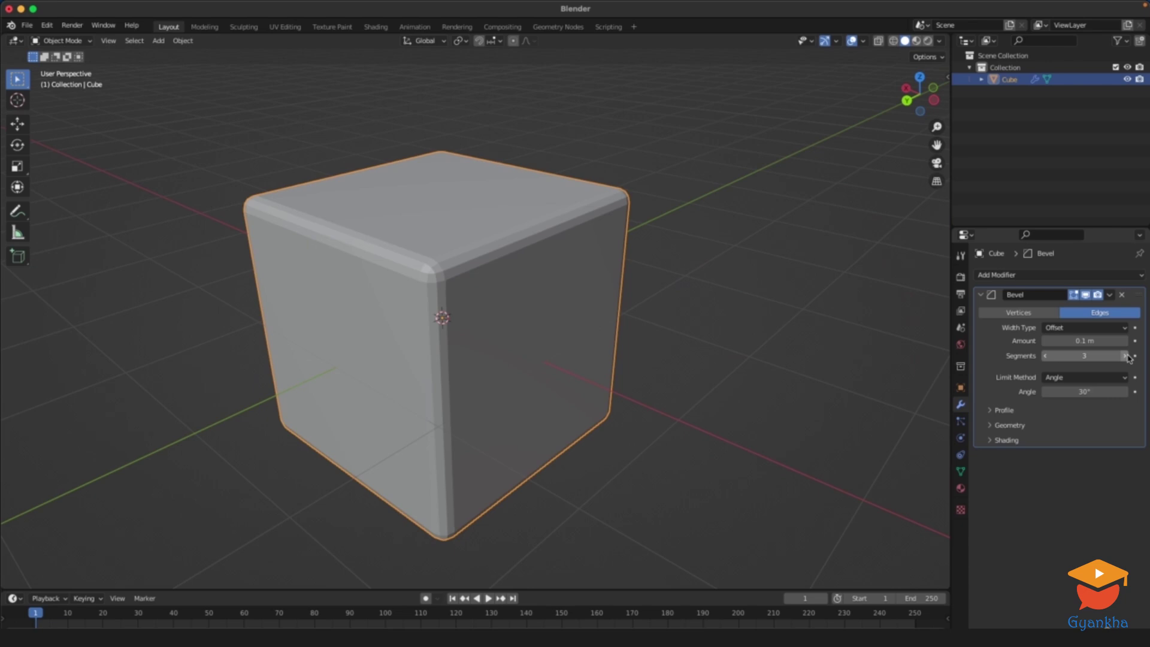
{"action": "left_click", "coordinate": [1126, 356]}
{"action": "left_click", "coordinate": [1126, 357]}
{"action": "scroll", "coordinate": [636, 263], "scroll_direction": "up", "scroll_amount": 2}
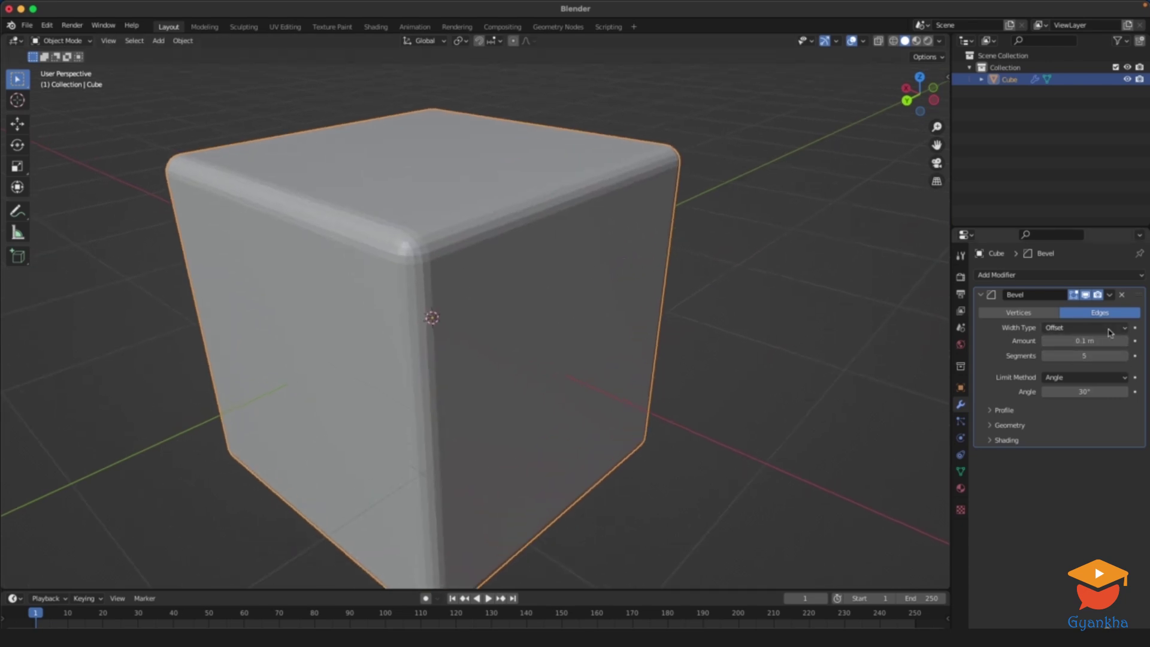
{"action": "mouse_move", "coordinate": [1074, 341]}
{"action": "left_mouse_down"}
{"action": "mouse_move", "coordinate": [1111, 341]}
{"action": "mouse_move", "coordinate": [1085, 340]}
{"action": "left_mouse_up"}
{"action": "left_click", "coordinate": [1125, 356]}
{"action": "middle_click_drag", "start_coordinate": [783, 346], "coordinate": [568, 322]}
{"action": "scroll", "coordinate": [489, 358], "scroll_direction": "down", "scroll_amount": 3}
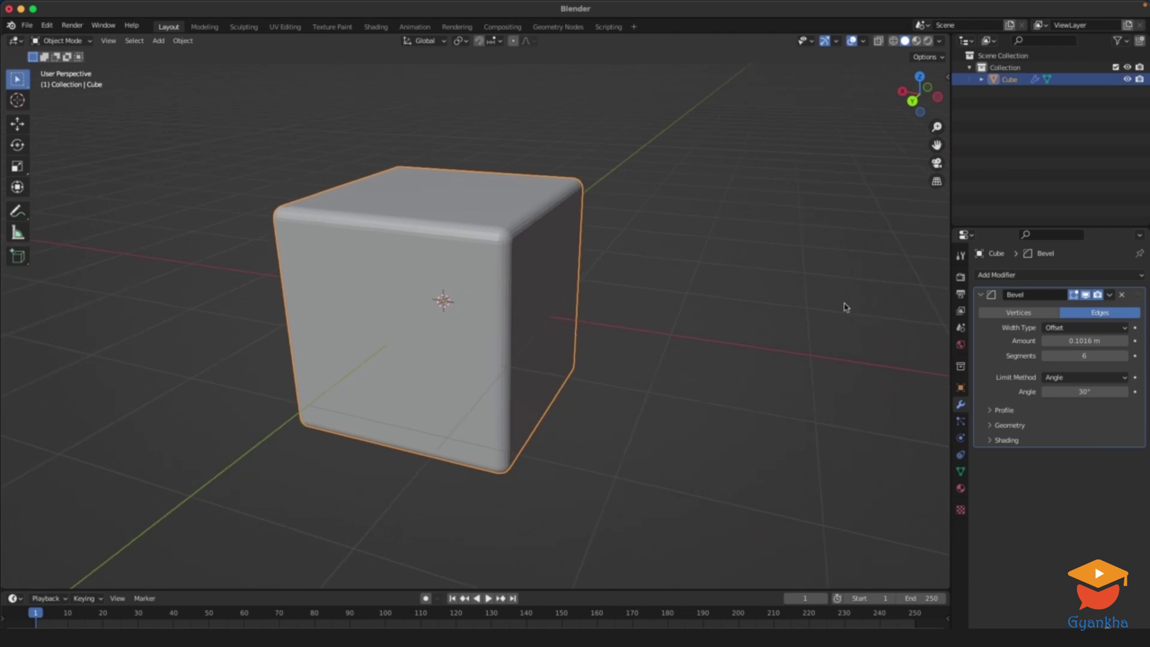
Step: Apply the Bevel modifier to the cube and keep the cube selected
{"action": "left_click", "coordinate": [1109, 295]}
{"action": "left_click", "coordinate": [1063, 309]}
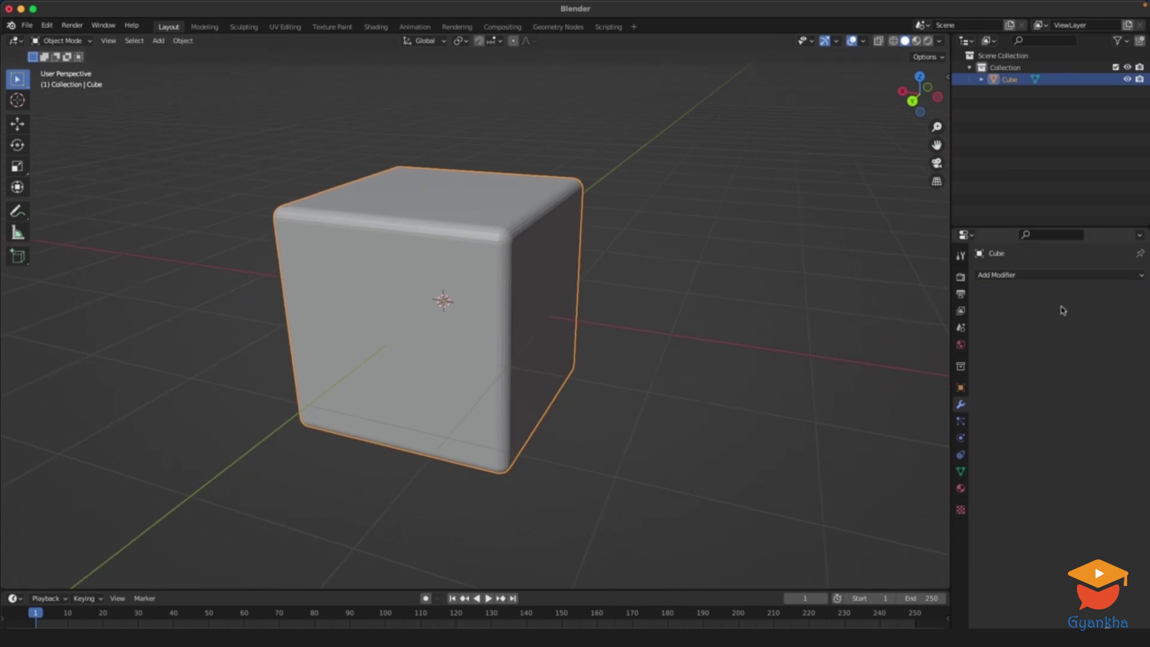
{"action": "middle_click_drag", "start_coordinate": [613, 315], "coordinate": [600, 327]}
{"action": "left_click", "coordinate": [620, 323]}
{"action": "left_click", "coordinate": [525, 317]}
{"action": "mouse_move", "coordinate": [566, 292]}
{"action": "middle_mouse_down"}
{"action": "mouse_move", "coordinate": [500, 293]}
{"action": "mouse_move", "coordinate": [574, 282]}
{"action": "middle_mouse_up"}
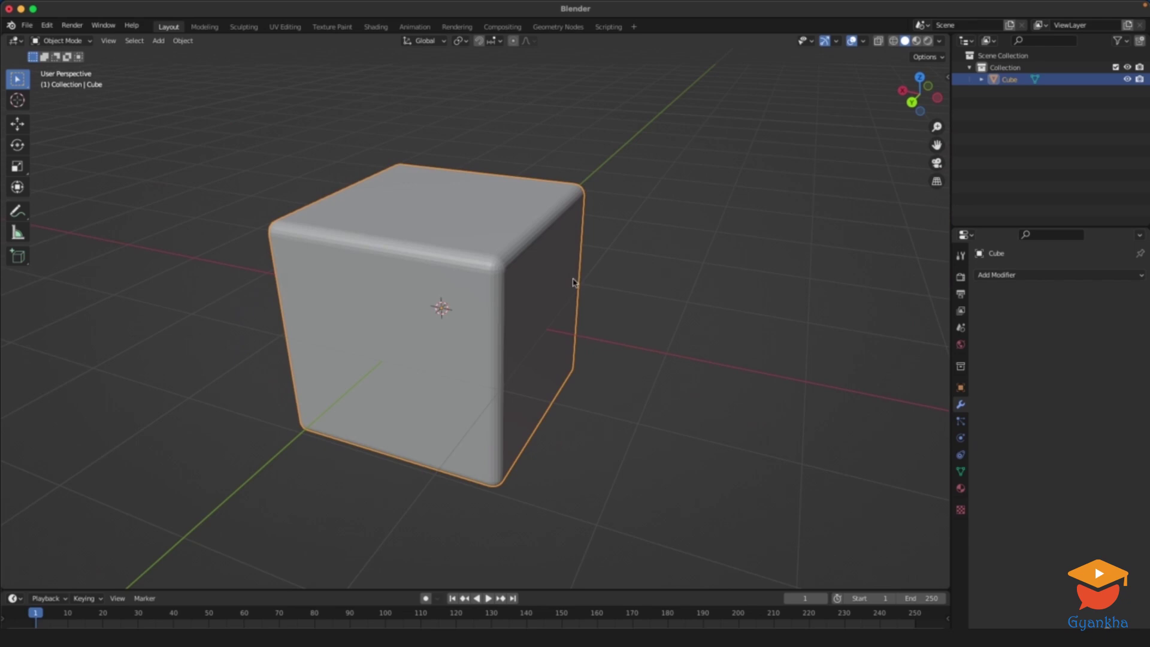
Step: Examine the bevelled cube's edge and corner geometry in Edit Mode using face and vertex selection, and return to Object Mode
{"action": "key", "text": "Tab"}
{"action": "scroll", "coordinate": [570, 276], "scroll_direction": "up", "scroll_amount": 4}
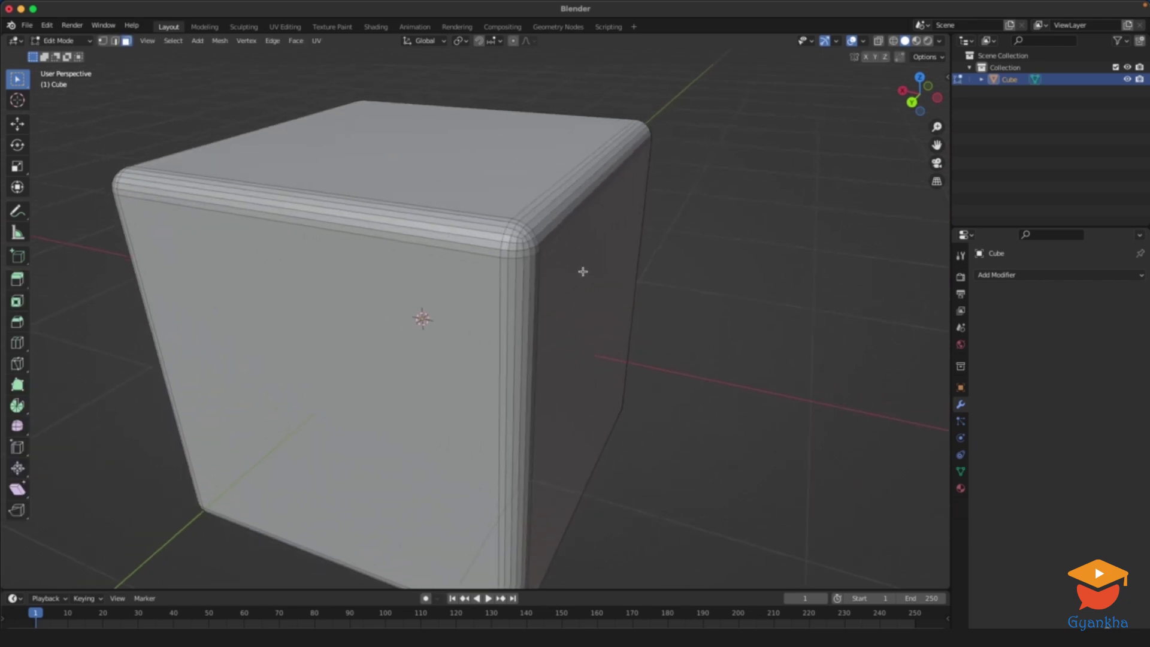
{"action": "key", "text": "a"}
{"action": "middle_click_drag", "start_coordinate": [554, 282], "coordinate": [591, 316]}
{"action": "left_click", "coordinate": [494, 277]}
{"action": "left_click", "coordinate": [417, 221]}
{"action": "middle_click_drag", "start_coordinate": [417, 222], "coordinate": [505, 295]}
{"action": "key", "text": "1"}
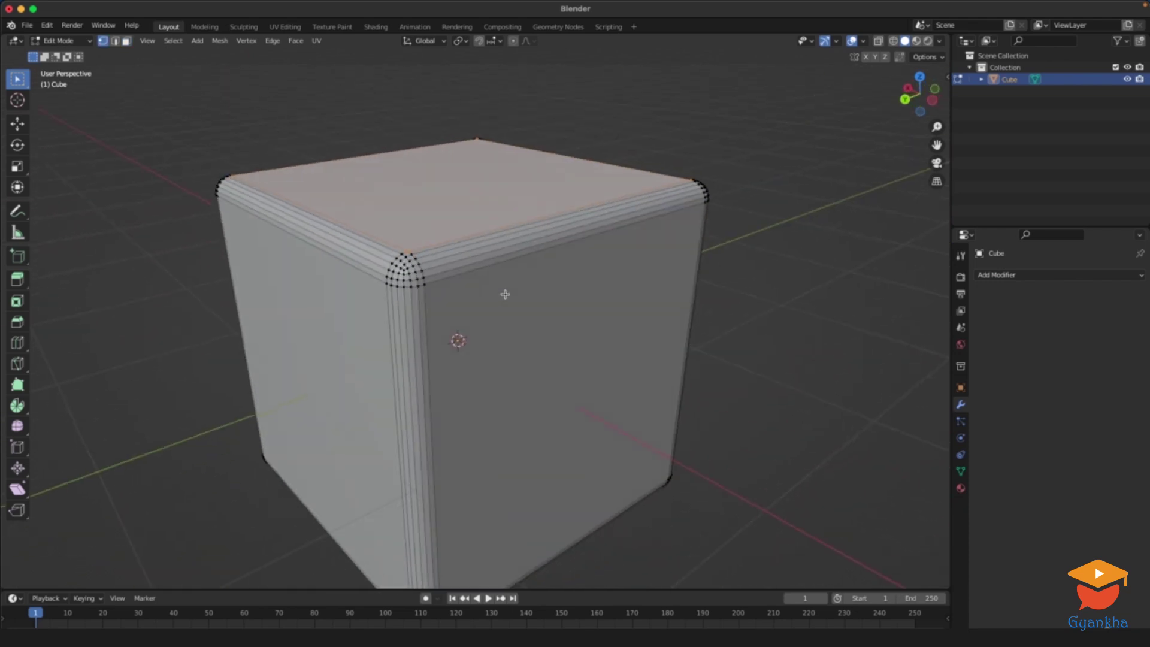
{"action": "key", "text": "Tab"}
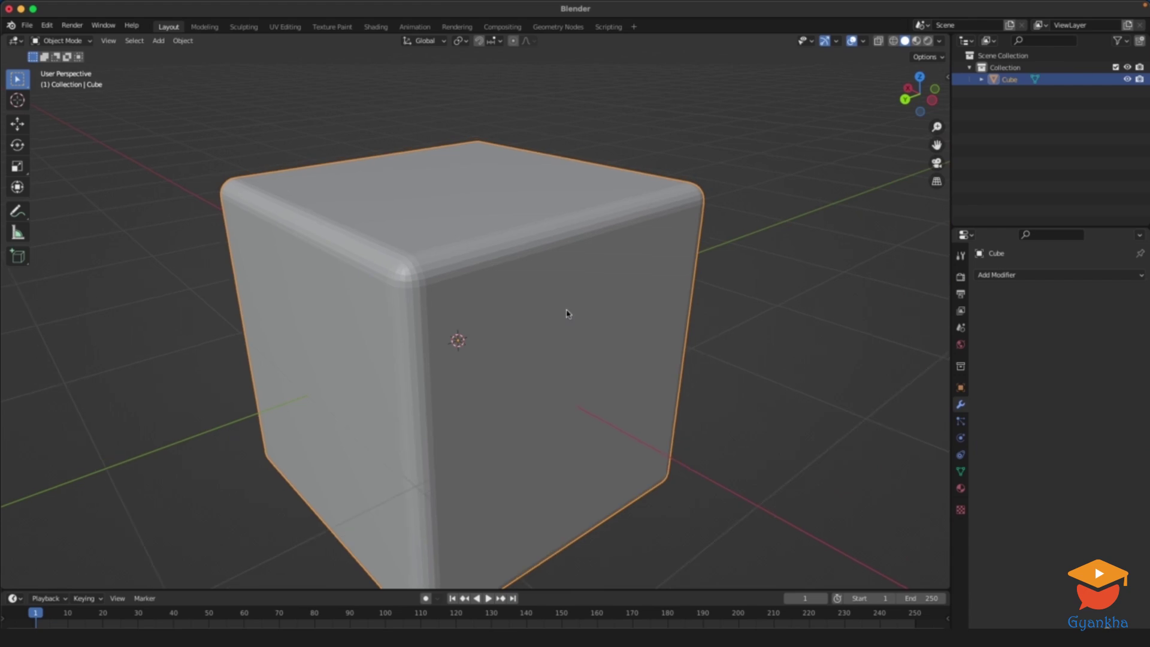
Step: Delete the bevelled cube and add a Monkey mesh at the world origin
{"action": "key", "text": "Delete"}
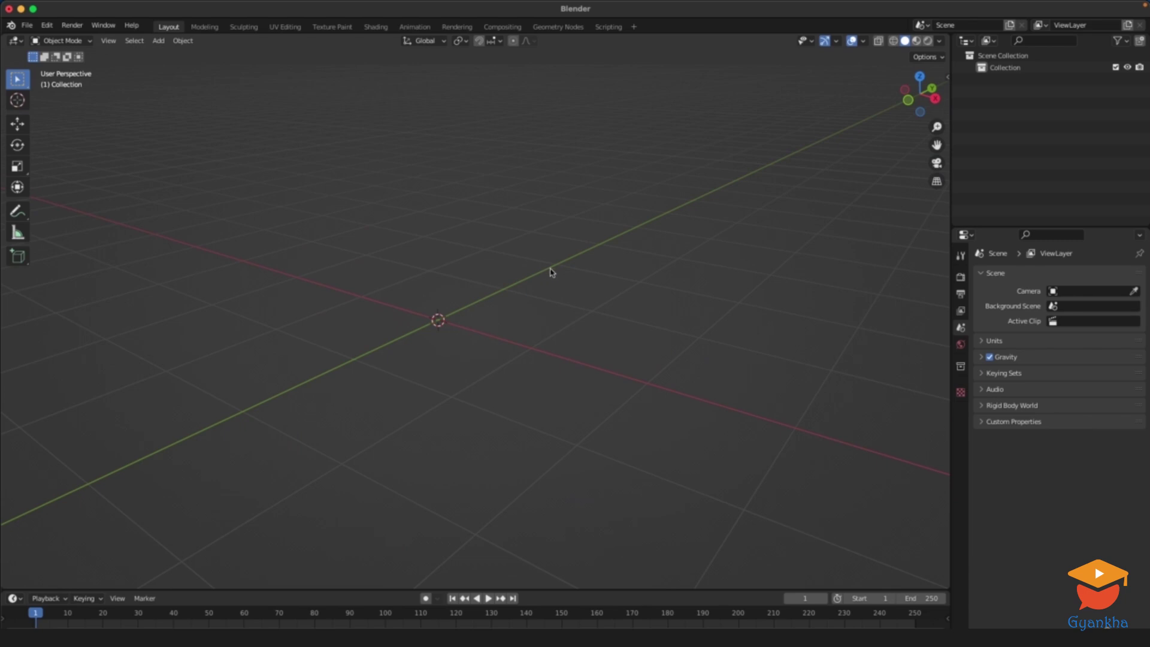
{"action": "key", "text": "shift+a"}
{"action": "mouse_move", "coordinate": [551, 276]}
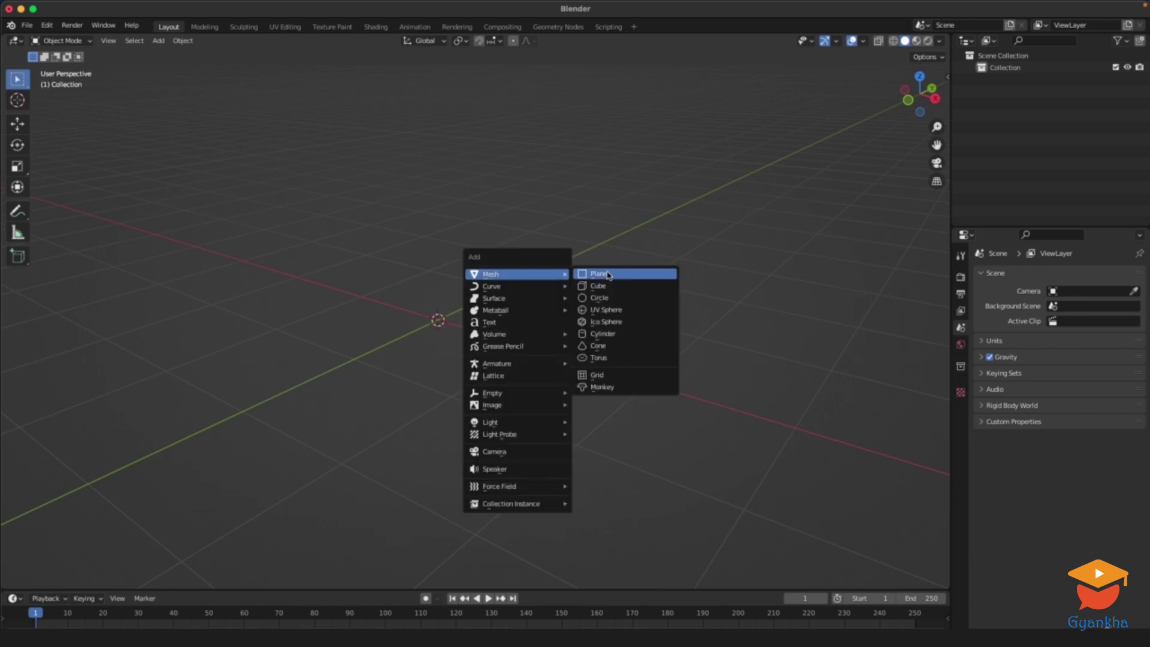
{"action": "left_click", "coordinate": [610, 385]}
{"action": "middle_click_drag", "start_coordinate": [608, 390], "coordinate": [512, 267]}
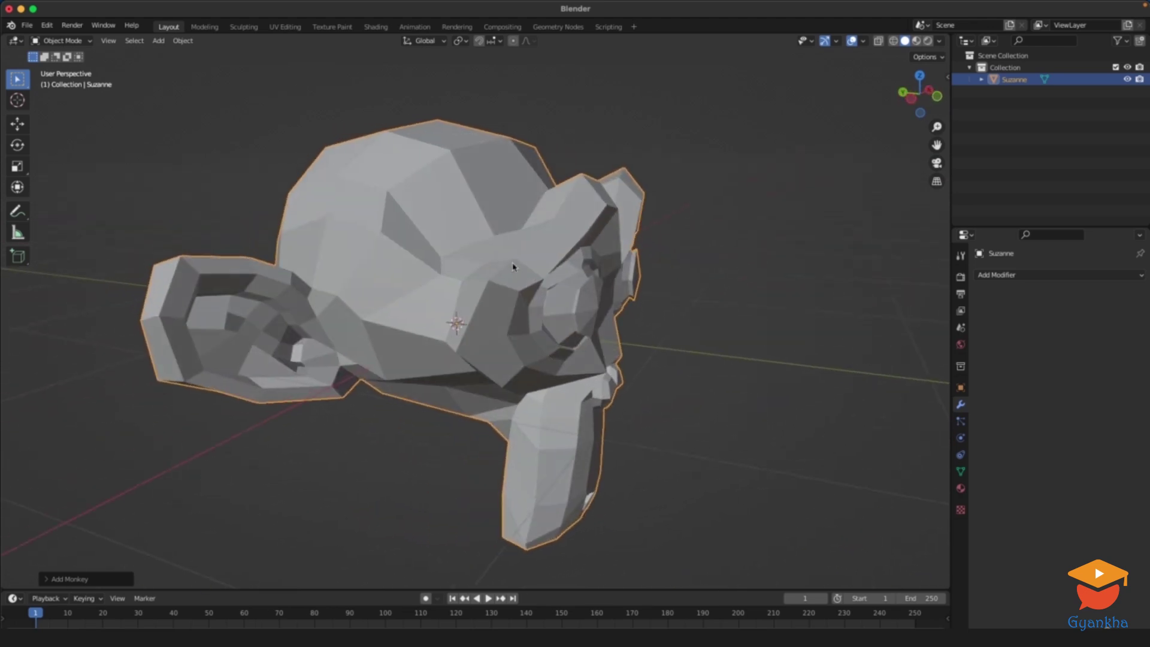
{"action": "middle_click_drag", "start_coordinate": [419, 307], "coordinate": [505, 334]}
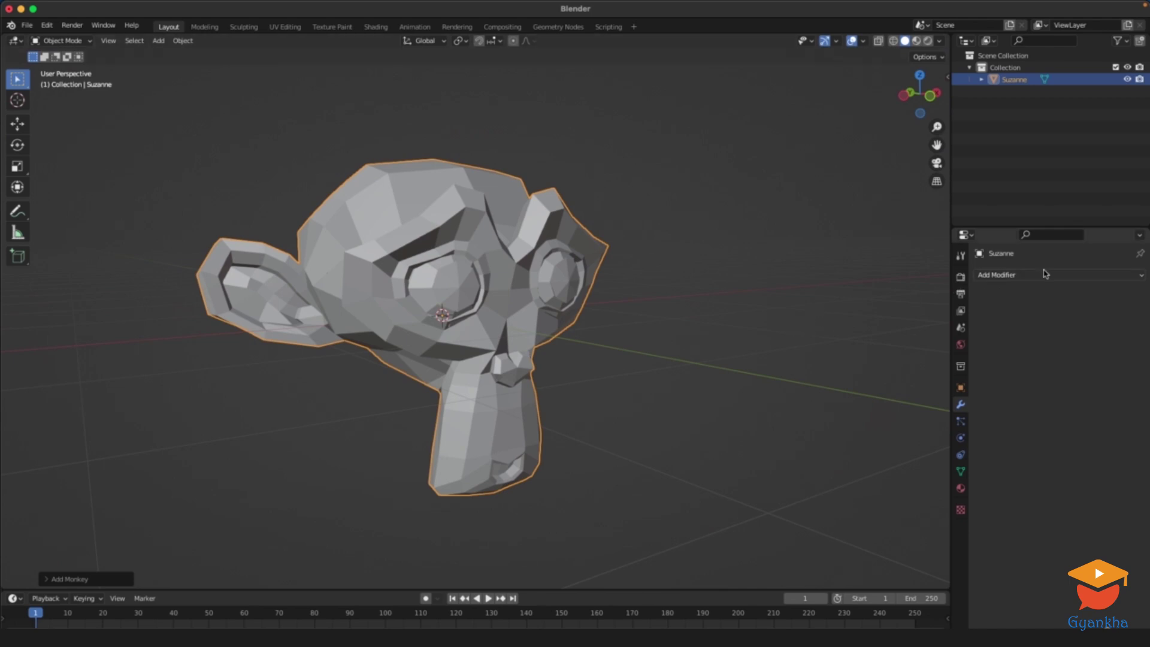
Step: Add a Subdivision Surface modifier to the monkey
{"action": "left_click", "coordinate": [1005, 278]}
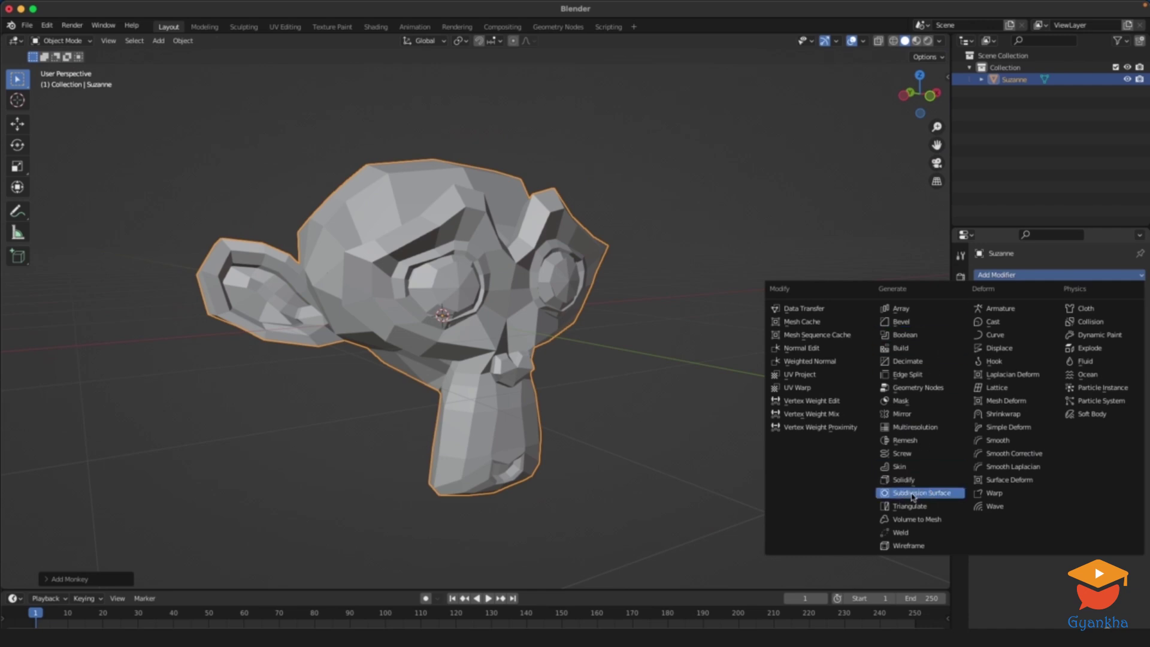
{"action": "left_click", "coordinate": [949, 497]}
{"action": "middle_click_drag", "start_coordinate": [724, 327], "coordinate": [673, 290]}
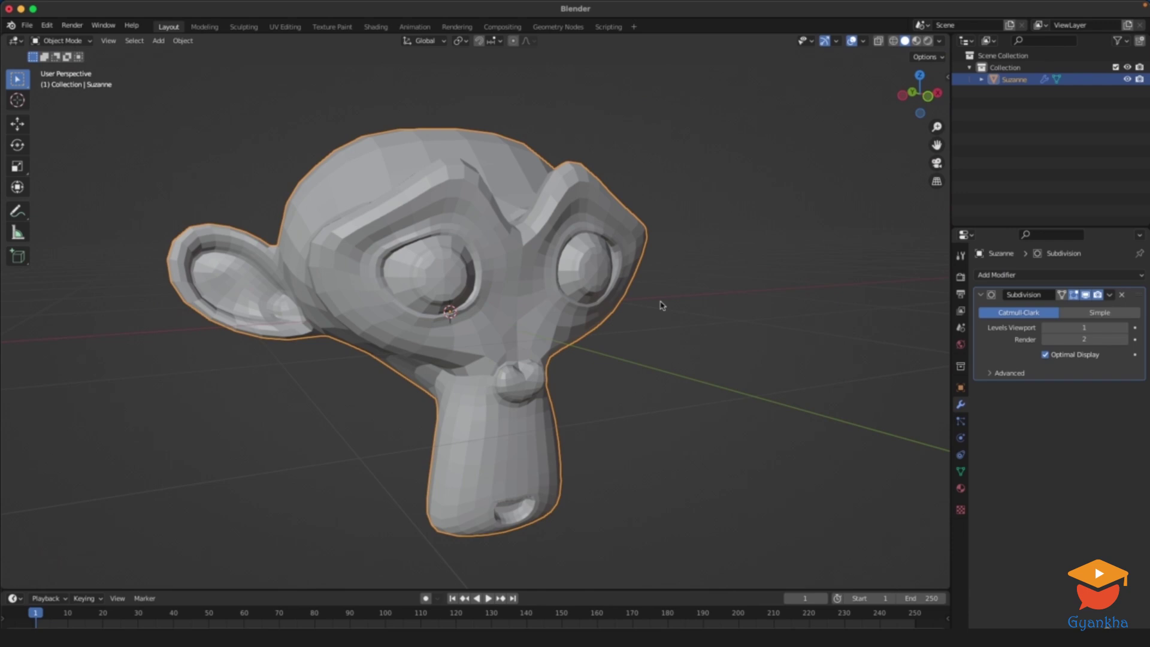
{"action": "middle_click_drag", "start_coordinate": [558, 191], "coordinate": [452, 223]}
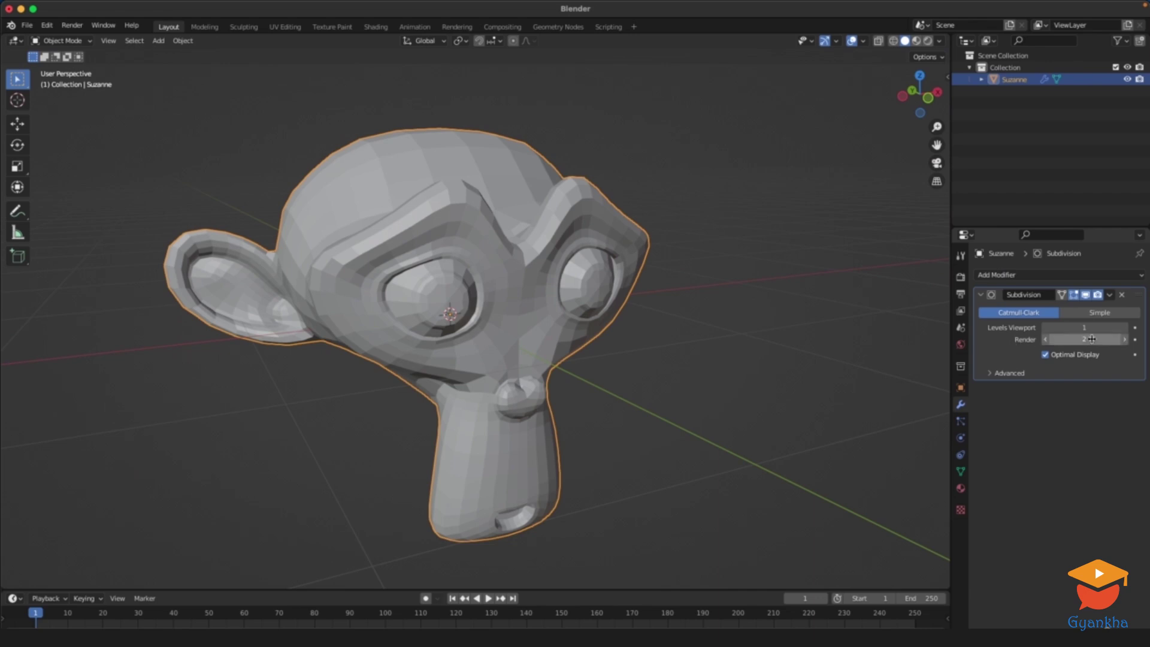
Step: Raise the Subdivision modifier's viewport levels to 3 and its render levels to 3
{"action": "left_click", "coordinate": [1125, 328]}
{"action": "middle_click_drag", "start_coordinate": [443, 300], "coordinate": [514, 338]}
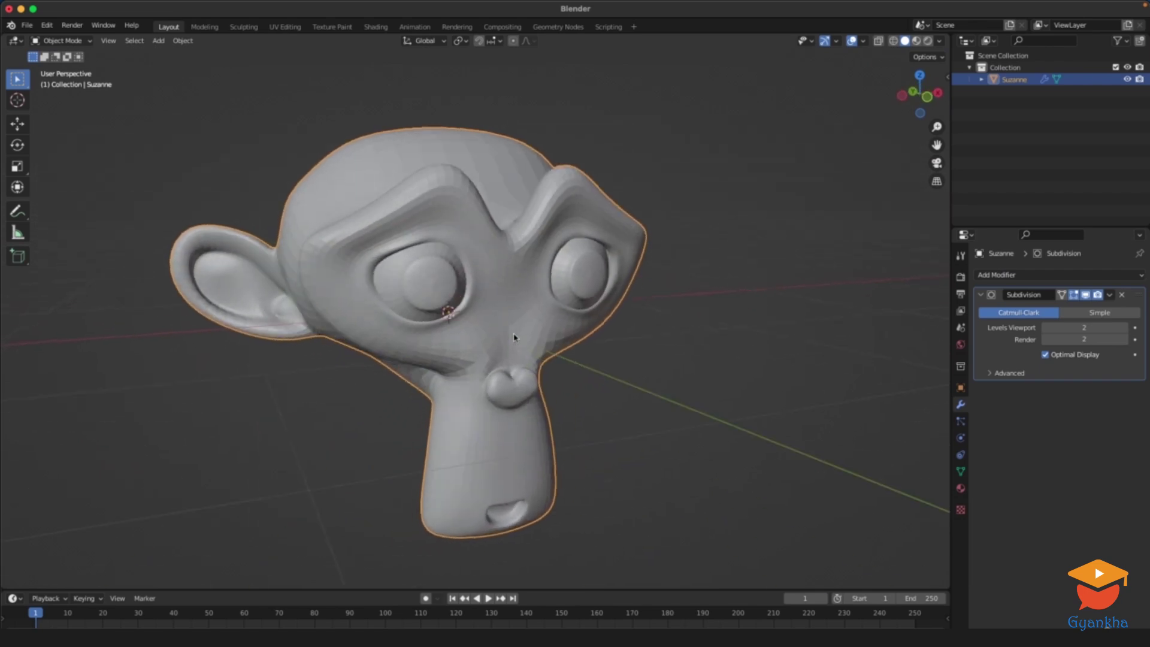
{"action": "left_click", "coordinate": [1125, 327]}
{"action": "middle_click_drag", "start_coordinate": [617, 321], "coordinate": [545, 310]}
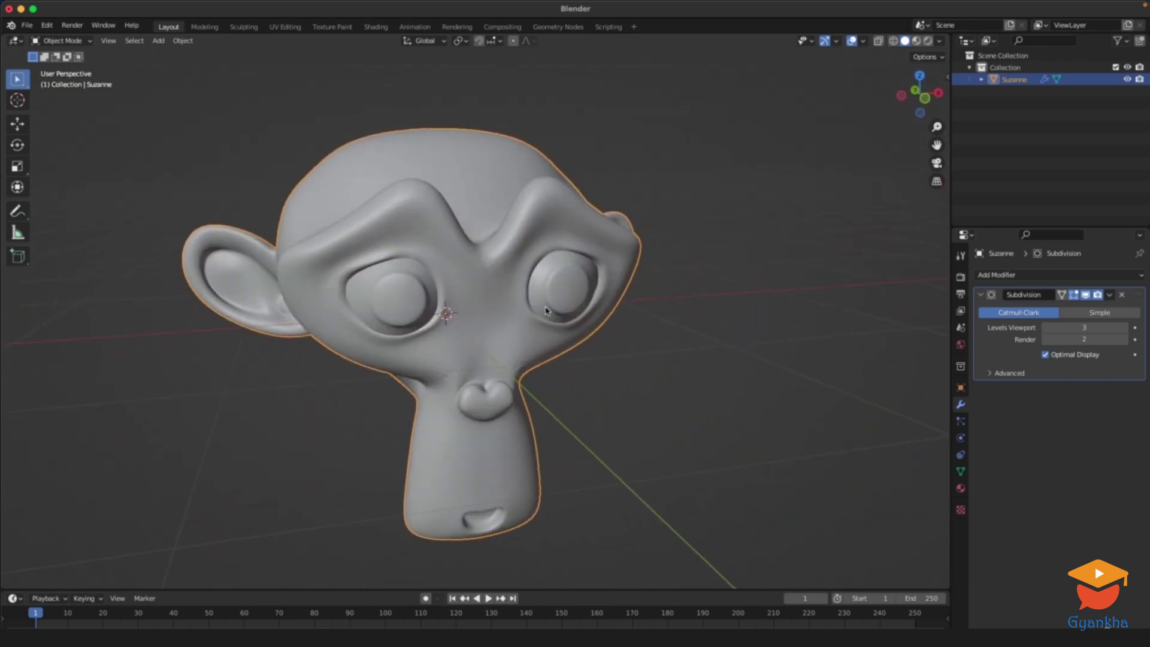
{"action": "middle_click_drag", "start_coordinate": [489, 264], "coordinate": [542, 291]}
{"action": "middle_click_drag", "start_coordinate": [685, 349], "coordinate": [760, 370]}
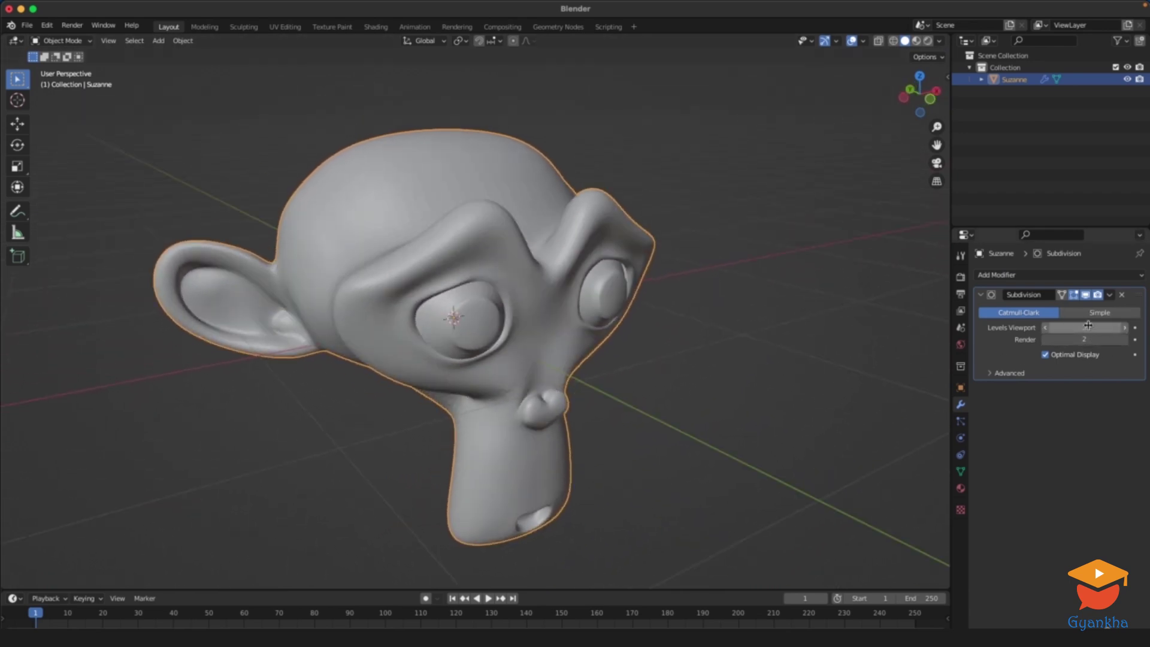
{"action": "mouse_move", "coordinate": [727, 311]}
{"action": "middle_mouse_down"}
{"action": "mouse_move", "coordinate": [681, 311]}
{"action": "mouse_move", "coordinate": [708, 315]}
{"action": "middle_mouse_up"}
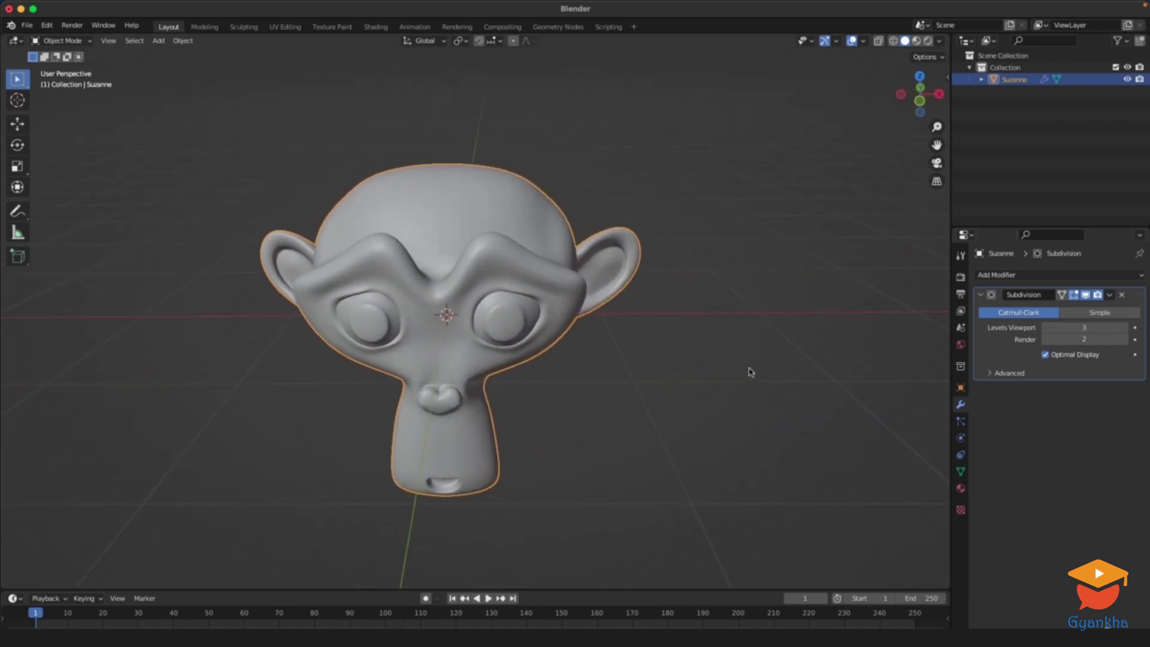
{"action": "middle_click_drag", "start_coordinate": [747, 372], "coordinate": [679, 362]}
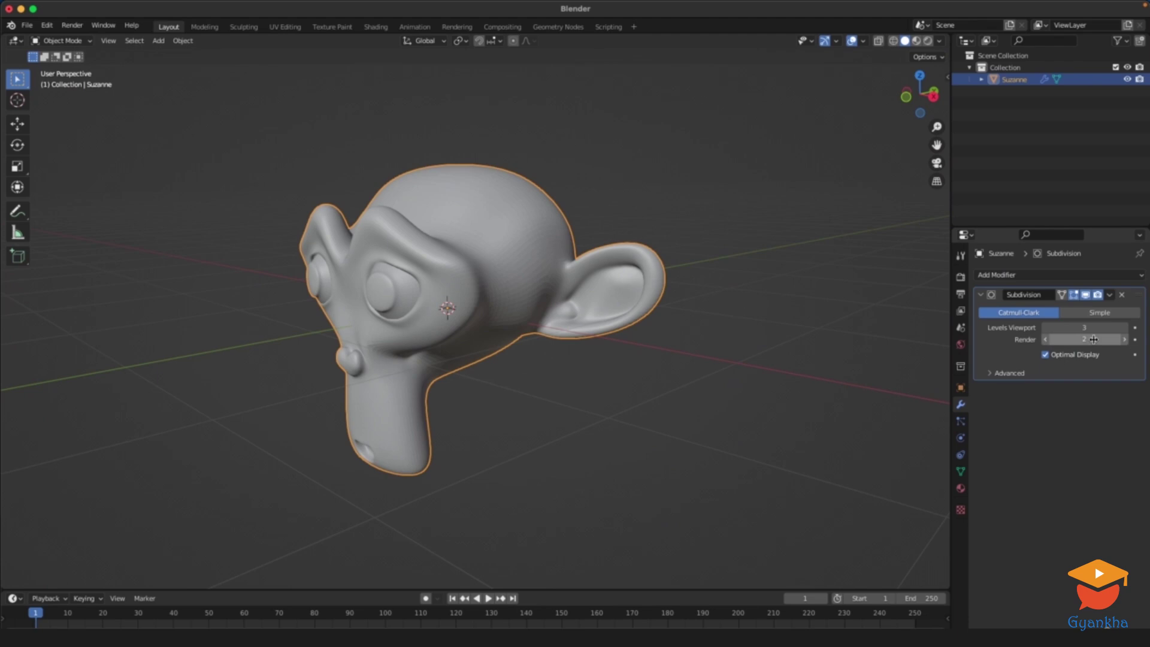
{"action": "left_click_drag", "start_coordinate": [1101, 339], "coordinate": [1114, 340]}
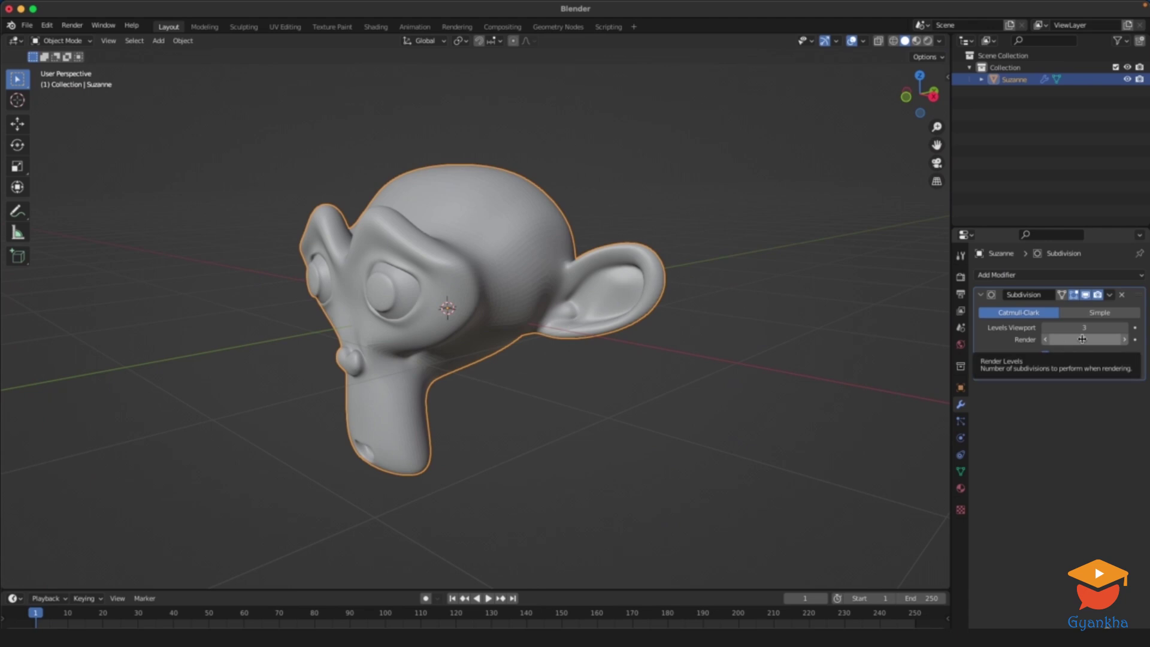
Step: Lower the viewport subdivision levels to 0 and restore them to 3 to compare the monkey's surface
{"action": "left_click", "coordinate": [1047, 328]}
{"action": "left_click", "coordinate": [1047, 327]}
{"action": "left_click", "coordinate": [1047, 327]}
{"action": "middle_click_drag", "start_coordinate": [453, 308], "coordinate": [555, 303]}
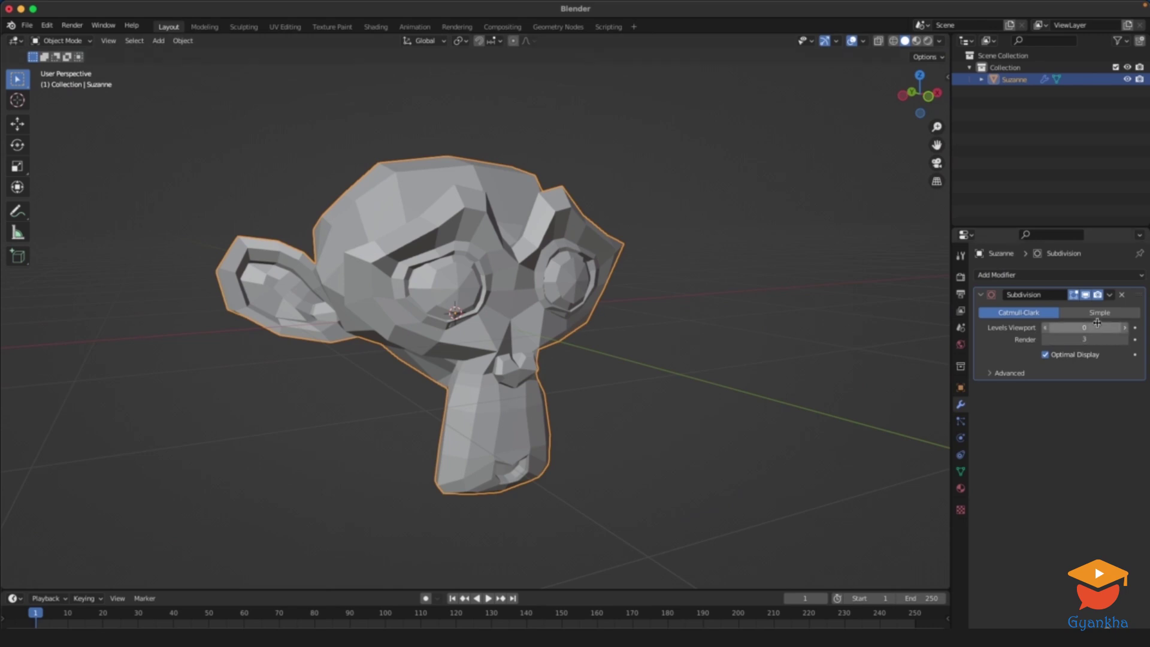
{"action": "left_click", "coordinate": [1126, 328]}
{"action": "left_click", "coordinate": [1126, 328]}
{"action": "left_click", "coordinate": [1127, 328]}
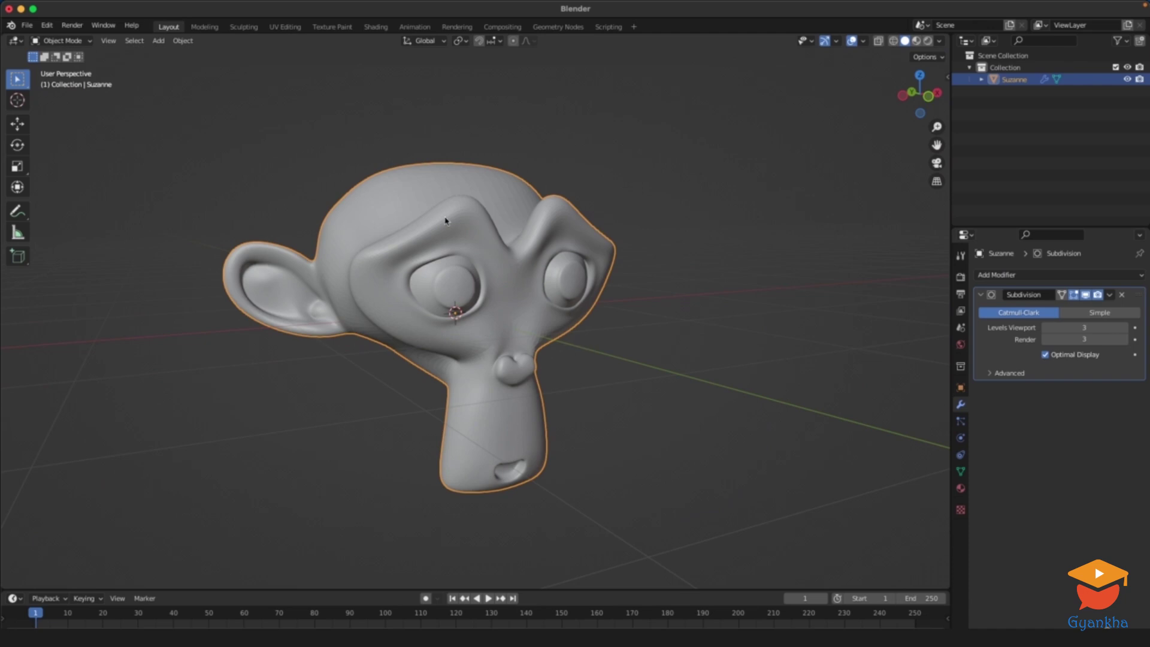
Step: Set the Subdivision modifier's viewport levels to 2, with render levels left at 3
{"action": "left_click", "coordinate": [668, 345]}
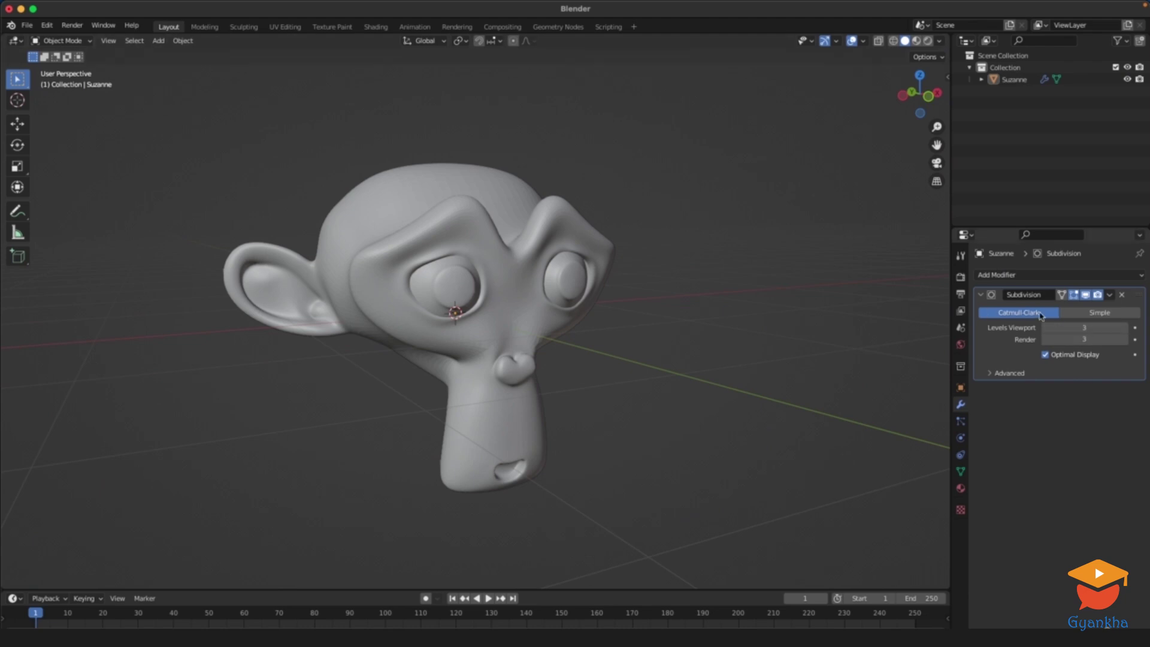
{"action": "left_click_drag", "start_coordinate": [1068, 327], "coordinate": [1048, 327]}
{"action": "middle_click_drag", "start_coordinate": [661, 328], "coordinate": [629, 355]}
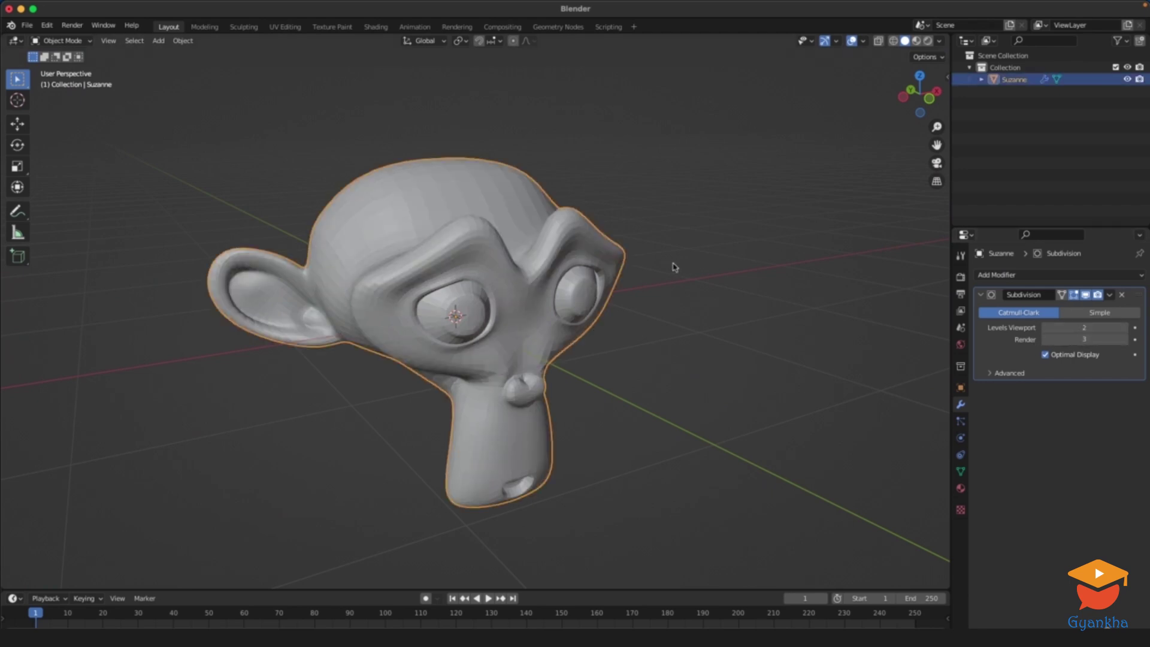
{"action": "mouse_move", "coordinate": [655, 296]}
{"action": "middle_mouse_down"}
{"action": "mouse_move", "coordinate": [627, 290]}
{"action": "mouse_move", "coordinate": [658, 296]}
{"action": "mouse_move", "coordinate": [665, 275]}
{"action": "mouse_move", "coordinate": [671, 286]}
{"action": "middle_mouse_up"}
{"action": "scroll", "coordinate": [646, 278], "scroll_direction": "up", "scroll_amount": 1}
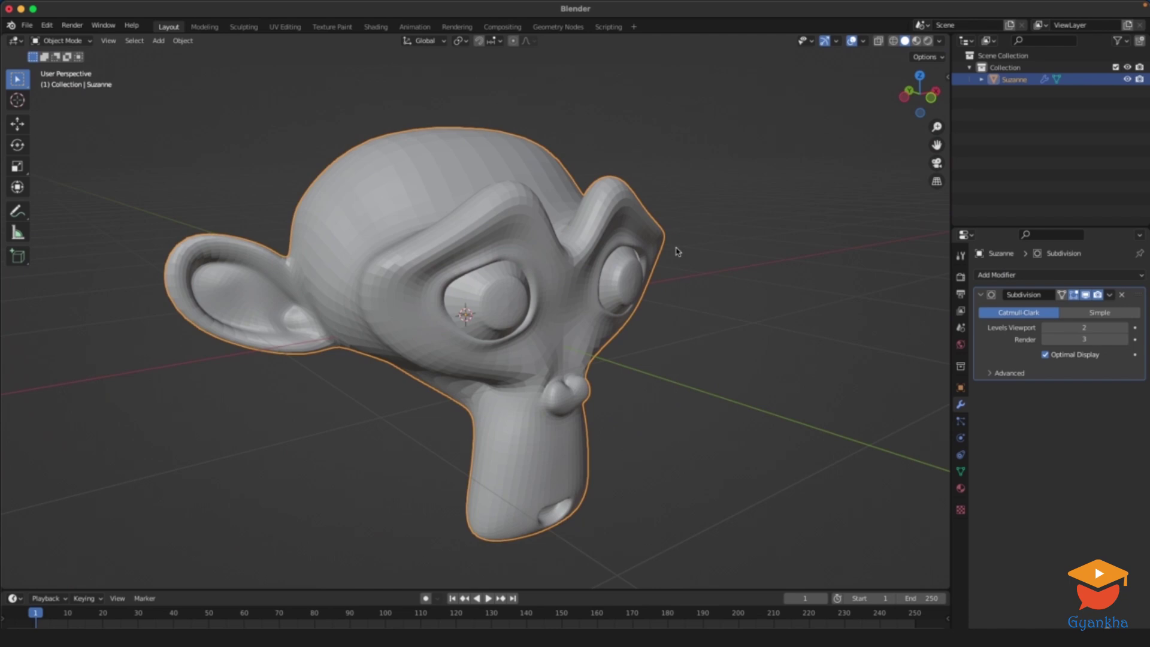
{"action": "middle_click_drag", "start_coordinate": [677, 250], "coordinate": [657, 314]}
{"action": "middle_click_drag", "start_coordinate": [678, 250], "coordinate": [480, 219]}
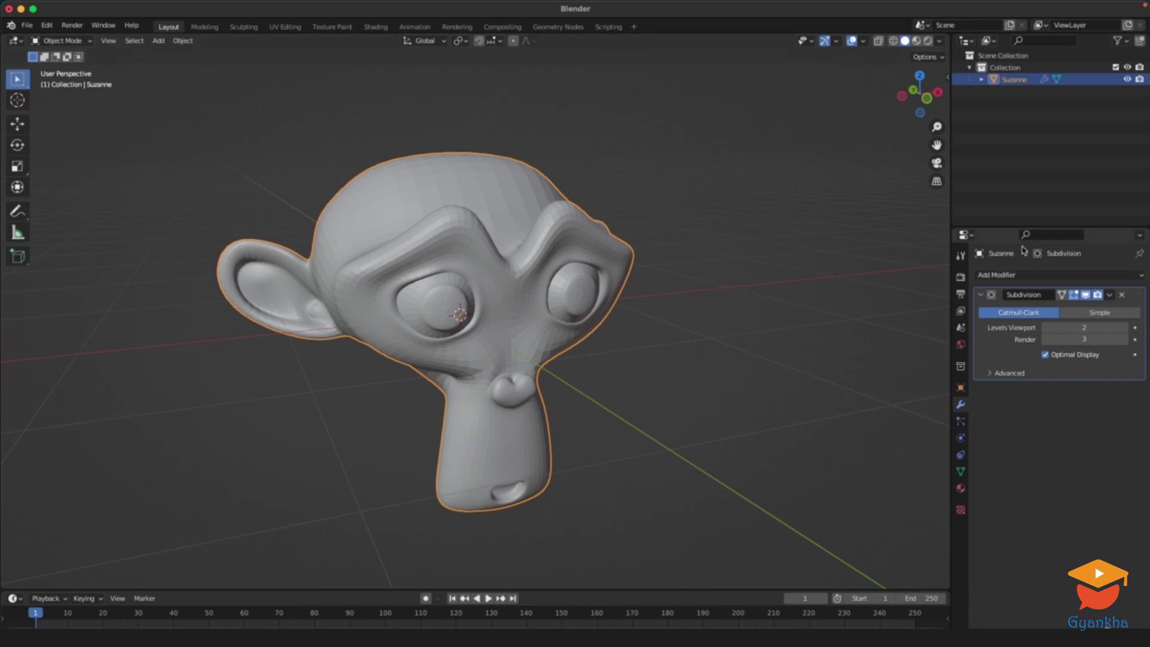
{"action": "mouse_move", "coordinate": [659, 287]}
{"action": "middle_mouse_down"}
{"action": "mouse_move", "coordinate": [683, 287]}
{"action": "mouse_move", "coordinate": [647, 288]}
{"action": "middle_mouse_up"}
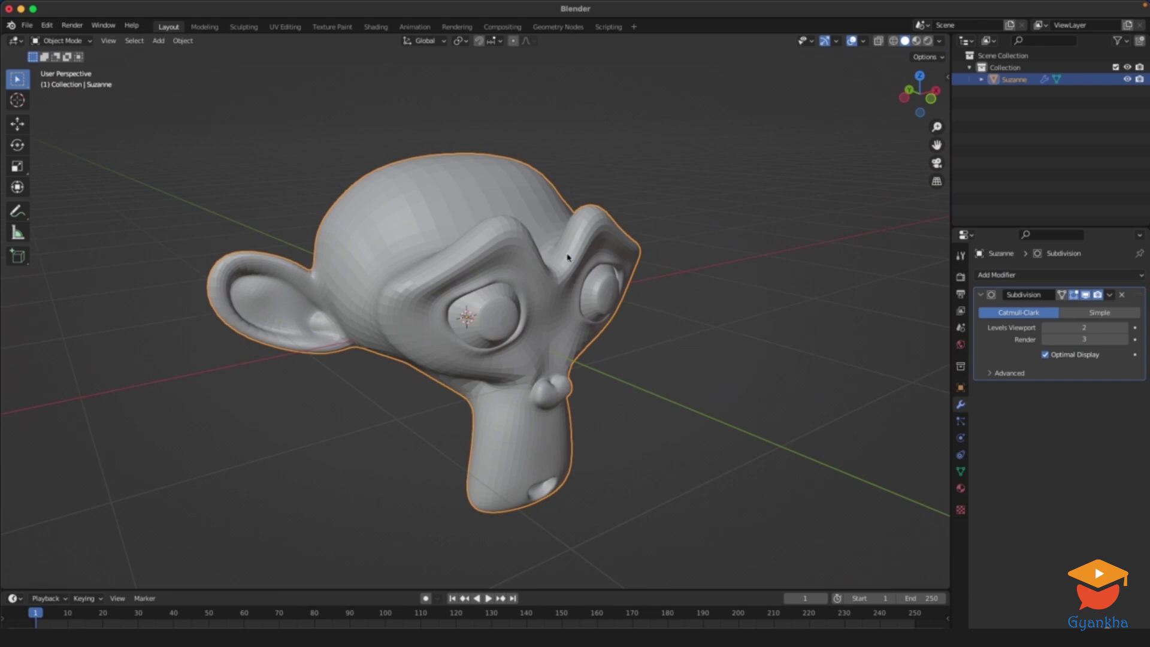
Step: Shade the subdivided monkey smooth and keep it selected
{"action": "right_click", "coordinate": [458, 208]}
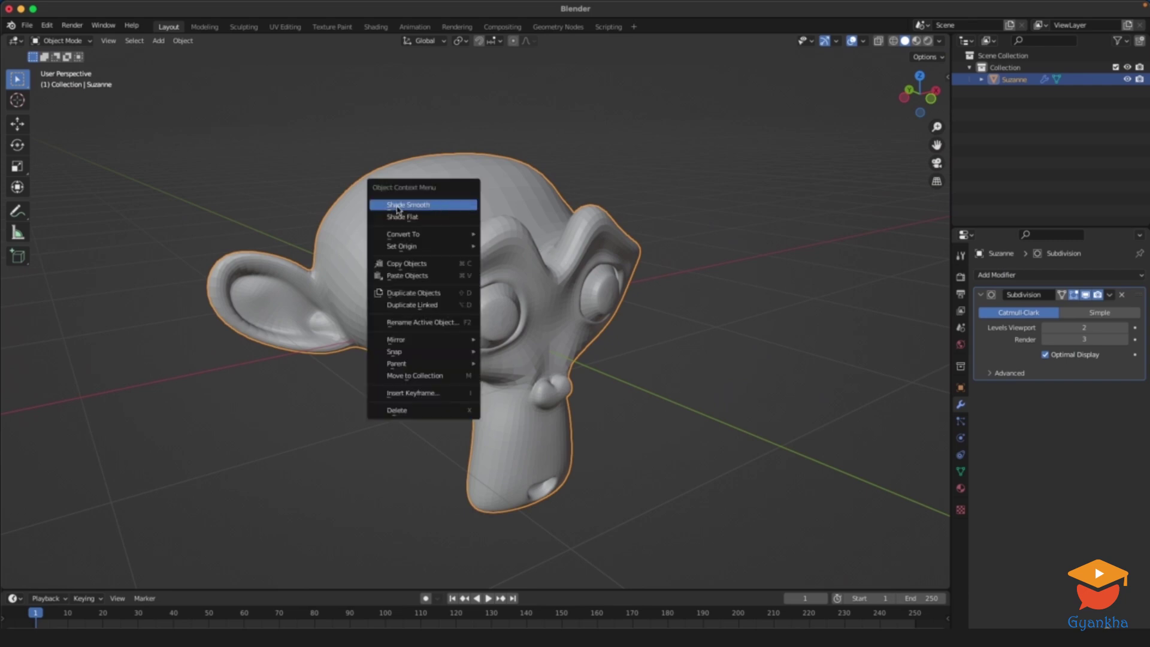
{"action": "left_click", "coordinate": [434, 208]}
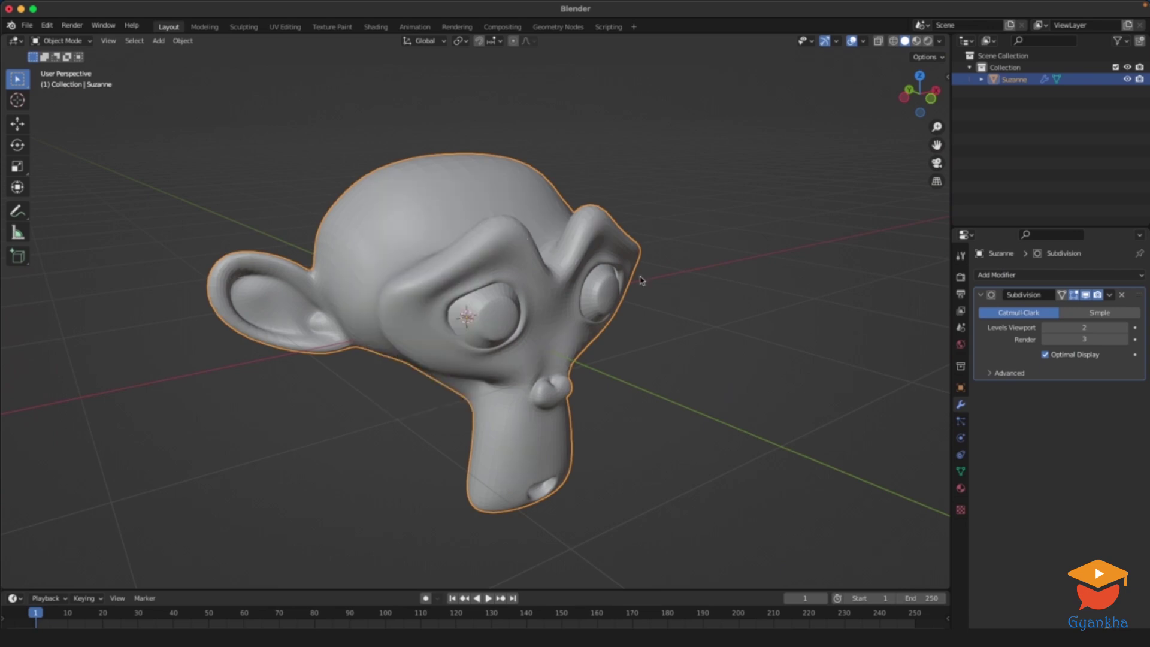
{"action": "left_click", "coordinate": [683, 287]}
{"action": "middle_click_drag", "start_coordinate": [683, 287], "coordinate": [717, 293]}
{"action": "scroll", "coordinate": [687, 239], "scroll_direction": "up", "scroll_amount": 3}
{"action": "middle_click_drag", "start_coordinate": [688, 240], "coordinate": [621, 304]}
{"action": "middle_click_drag", "start_coordinate": [538, 328], "coordinate": [408, 352]}
{"action": "left_click", "coordinate": [513, 261]}
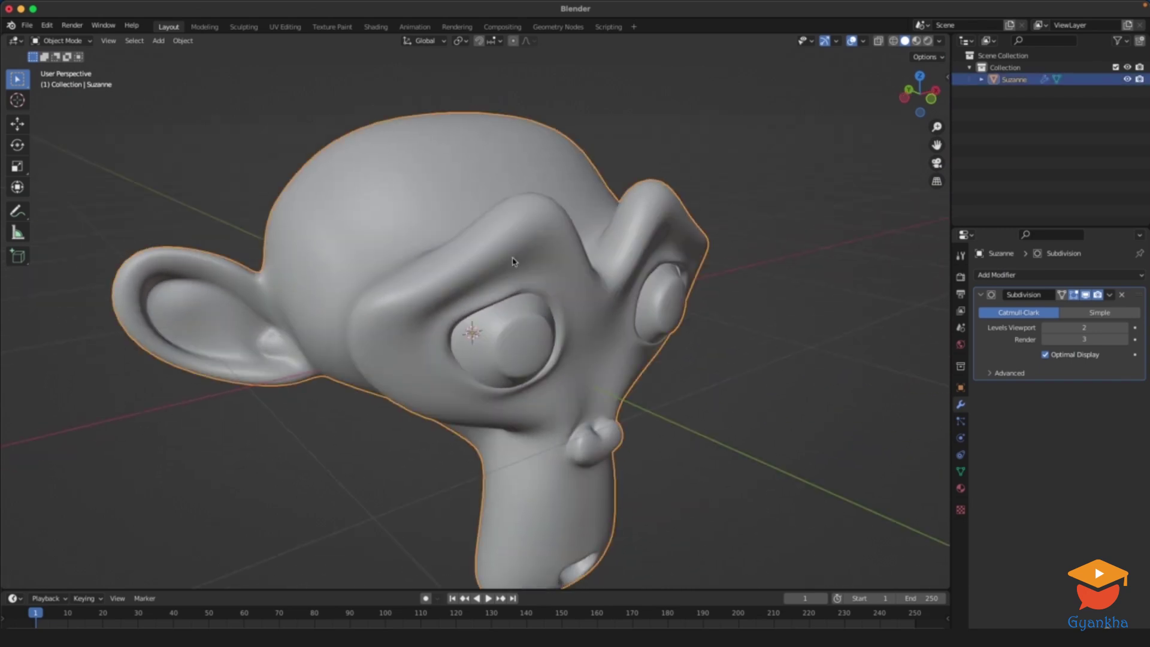
Step: Apply the Subdivision modifier and inspect the monkey's dense mesh in Edit Mode before returning to Object Mode
{"action": "left_click", "coordinate": [1109, 294]}
{"action": "left_click", "coordinate": [1064, 307]}
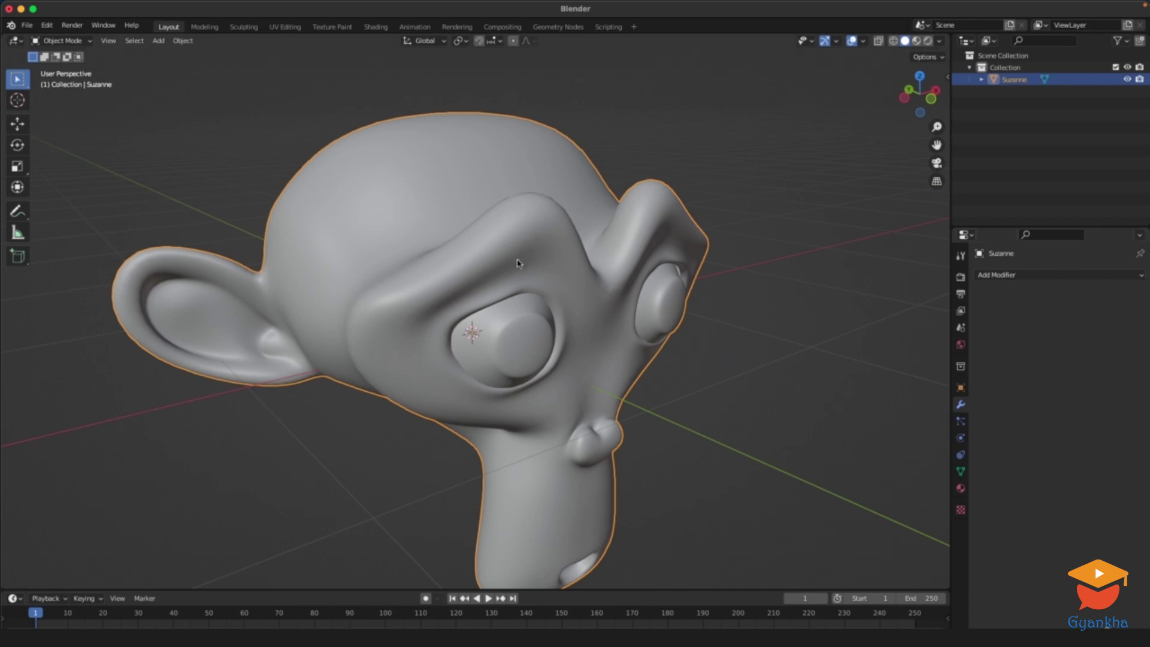
{"action": "key", "text": "Tab"}
{"action": "middle_click_drag", "start_coordinate": [520, 274], "coordinate": [473, 210]}
{"action": "left_click", "coordinate": [469, 202]}
{"action": "middle_click_drag", "start_coordinate": [532, 231], "coordinate": [509, 145]}
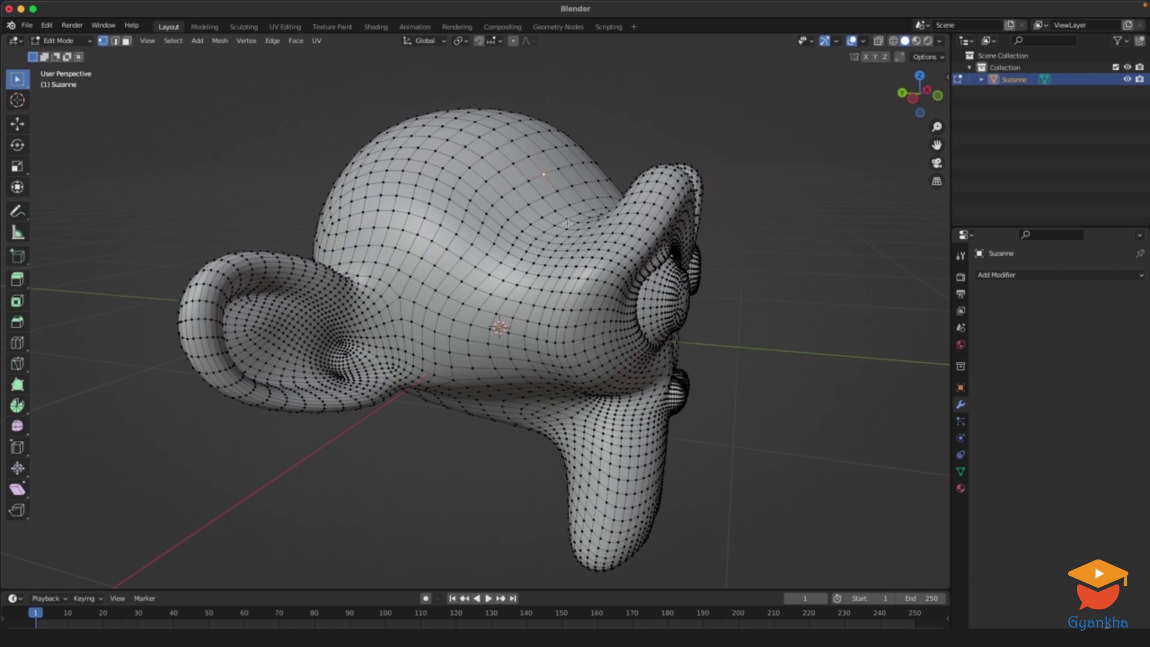
{"action": "middle_click_drag", "start_coordinate": [567, 224], "coordinate": [450, 183]}
{"action": "key", "text": "Tab"}
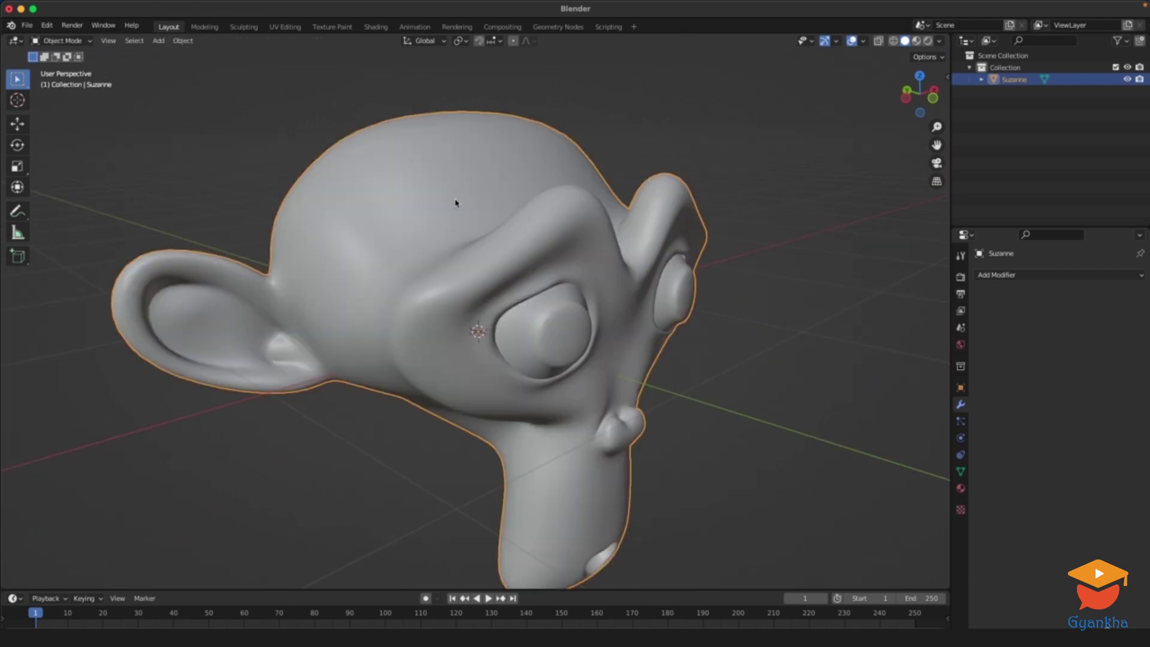
Step: Switch the monkey to flat shading and look at its faceted surface
{"action": "middle_click_drag", "start_coordinate": [500, 246], "coordinate": [478, 194]}
{"action": "right_click", "coordinate": [505, 200]}
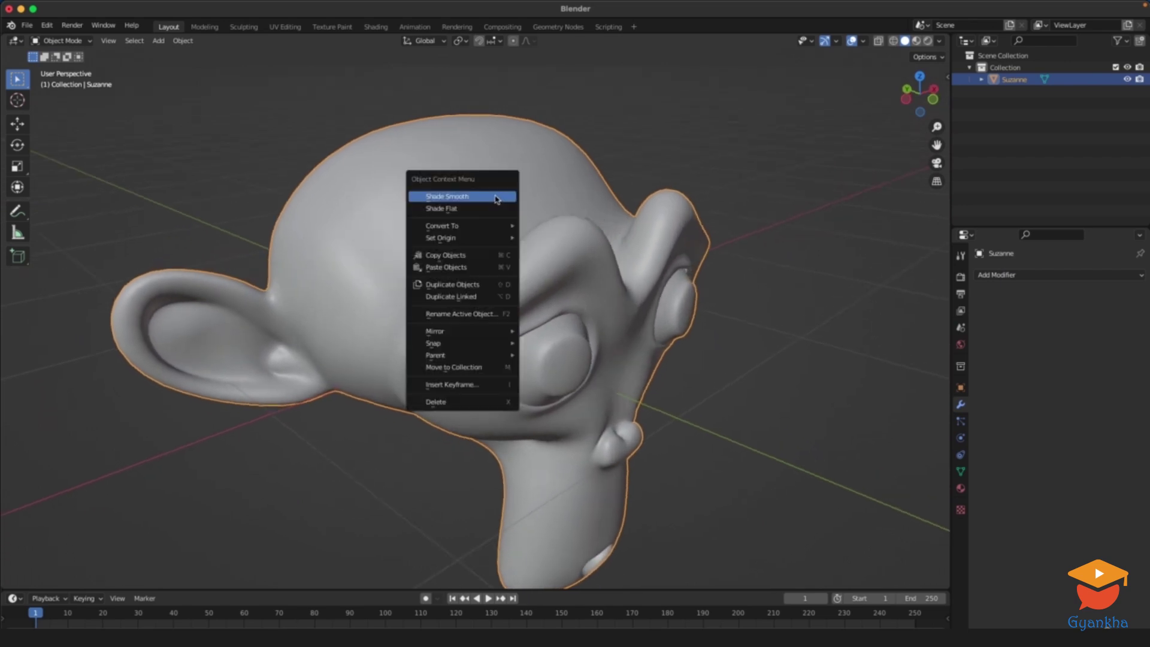
{"action": "left_click", "coordinate": [470, 212]}
{"action": "middle_click_drag", "start_coordinate": [715, 196], "coordinate": [610, 271]}
{"action": "scroll", "coordinate": [456, 203], "scroll_direction": "up", "scroll_amount": 5}
{"action": "scroll", "coordinate": [604, 249], "scroll_direction": "down", "scroll_amount": 1}
{"action": "scroll", "coordinate": [620, 282], "scroll_direction": "down", "scroll_amount": 2}
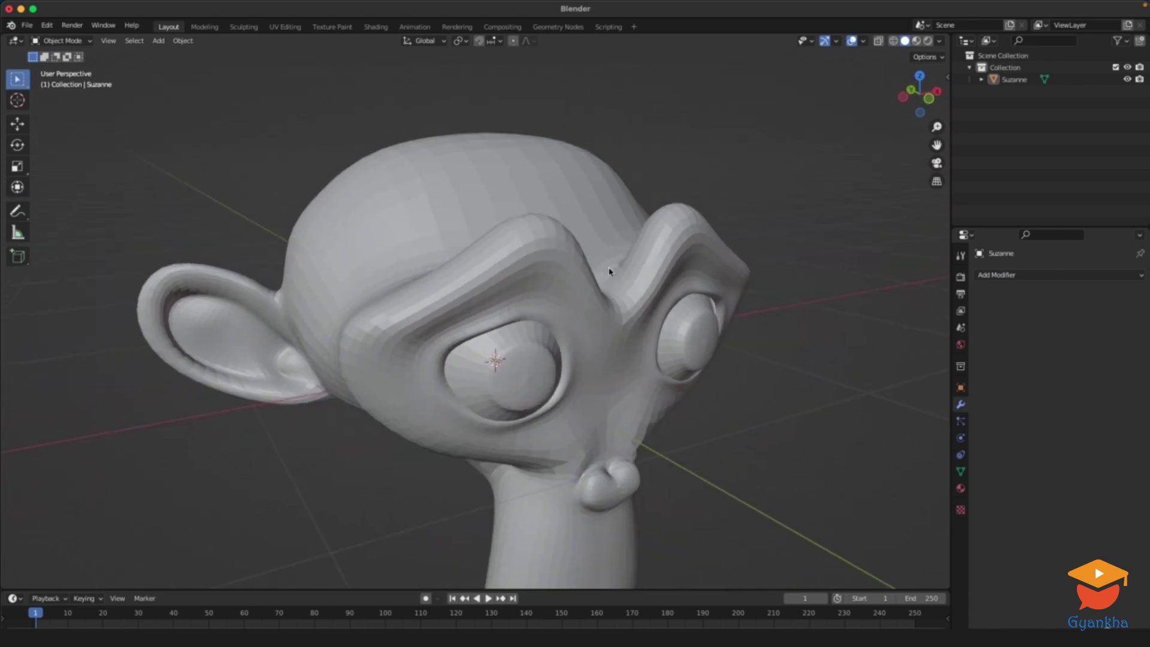
Step: Reselect the monkey and set its shading back to smooth
{"action": "right_click", "coordinate": [469, 205]}
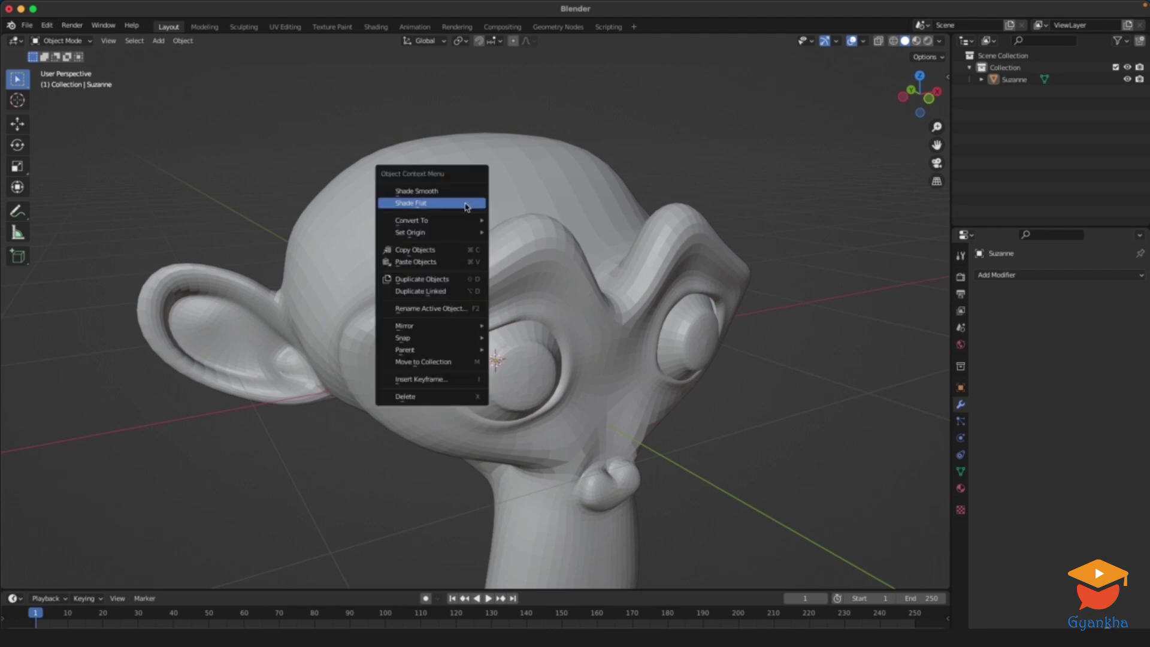
{"action": "left_click", "coordinate": [442, 192]}
{"action": "left_click", "coordinate": [595, 241]}
{"action": "right_click", "coordinate": [533, 214]}
{"action": "left_click", "coordinate": [530, 217]}
{"action": "scroll", "coordinate": [706, 248], "scroll_direction": "down", "scroll_amount": 2}
{"action": "mouse_move", "coordinate": [660, 234]}
{"action": "middle_mouse_down"}
{"action": "mouse_move", "coordinate": [553, 218]}
{"action": "mouse_move", "coordinate": [649, 253]}
{"action": "mouse_move", "coordinate": [654, 244]}
{"action": "middle_mouse_up"}
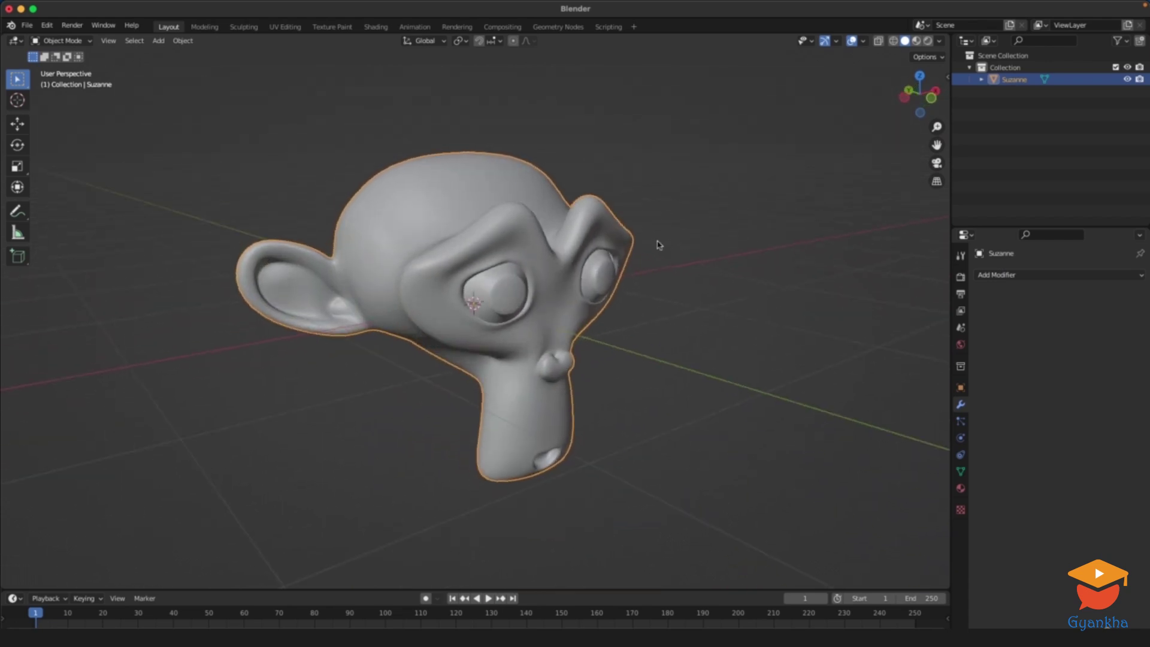
Step: Delete the monkey and add a cylinder mesh in its place
{"action": "key", "text": "x"}
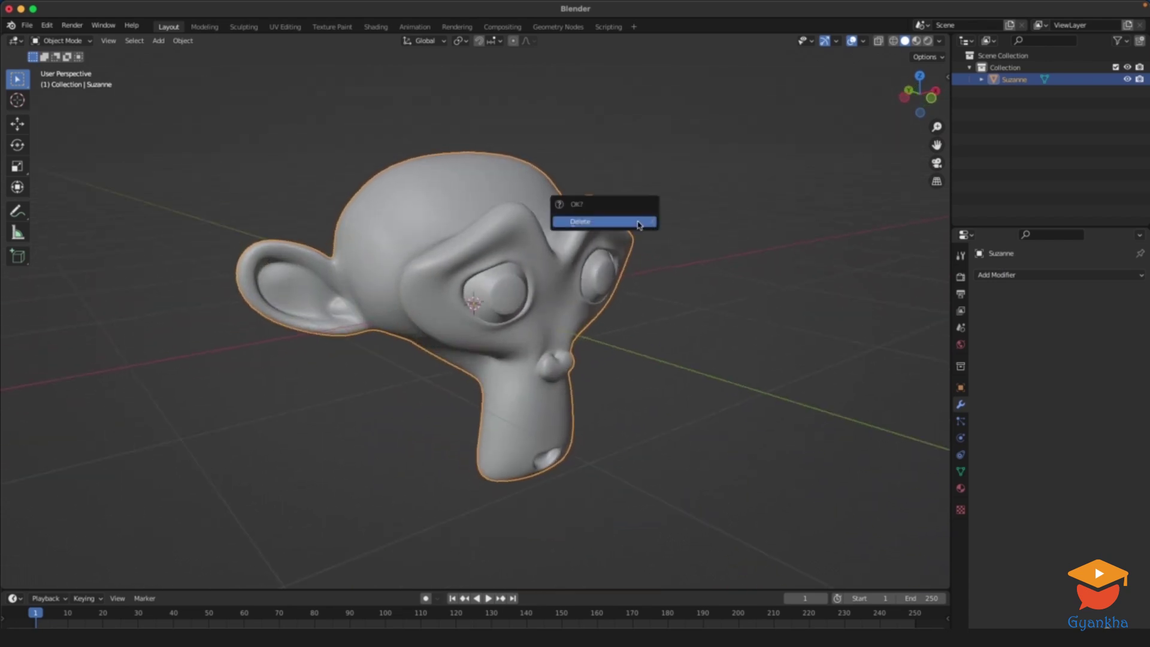
{"action": "left_click", "coordinate": [640, 222]}
{"action": "key", "text": "shift+a"}
{"action": "mouse_move", "coordinate": [637, 269]}
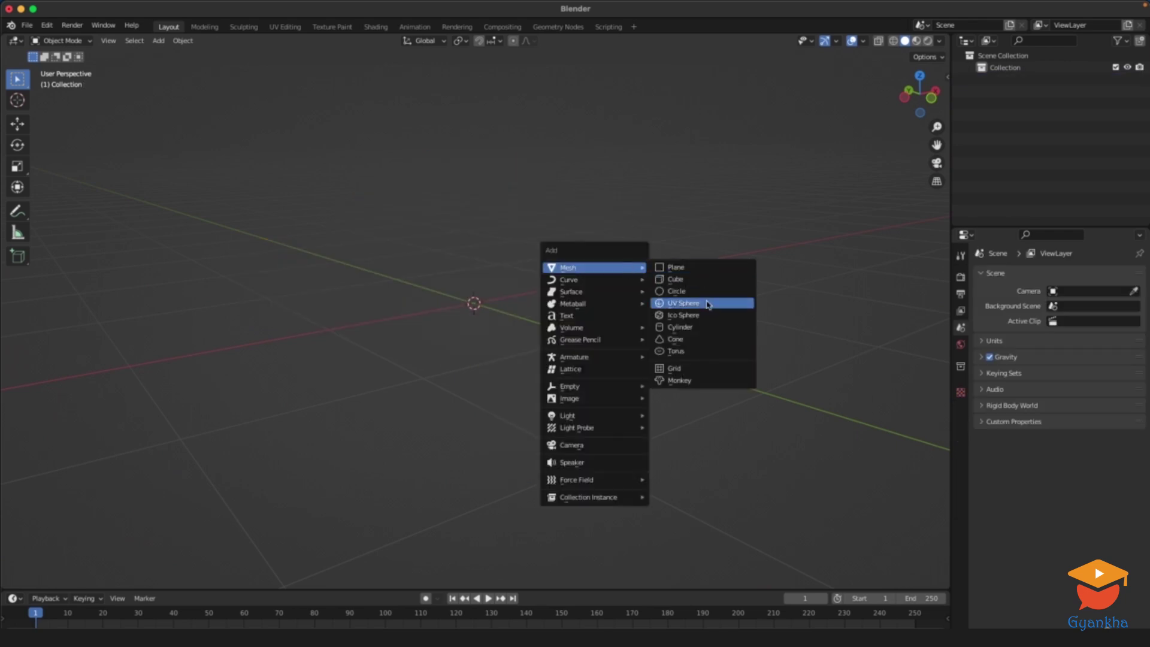
{"action": "left_click", "coordinate": [698, 327]}
{"action": "middle_click_drag", "start_coordinate": [668, 318], "coordinate": [586, 343]}
{"action": "scroll", "coordinate": [630, 384], "scroll_direction": "down", "scroll_amount": 1}
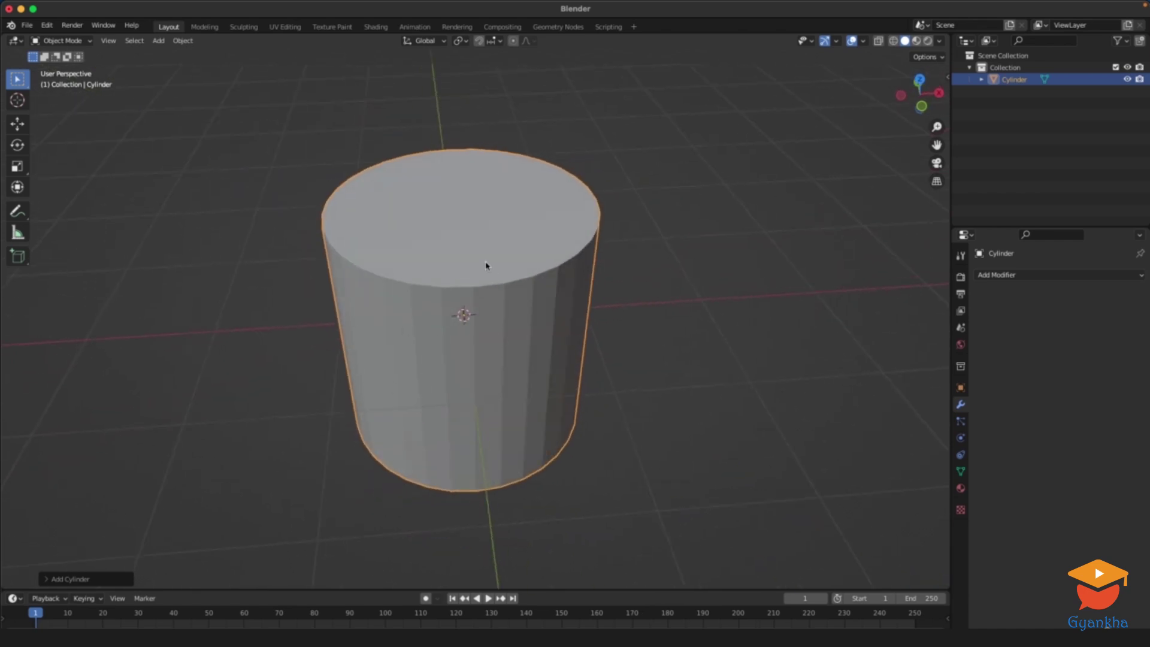
Step: Shade the cylinder smooth and deselect it
{"action": "left_click", "coordinate": [683, 278]}
{"action": "left_click", "coordinate": [537, 337]}
{"action": "middle_click_drag", "start_coordinate": [536, 336], "coordinate": [633, 282]}
{"action": "scroll", "coordinate": [633, 281], "scroll_direction": "up", "scroll_amount": 1}
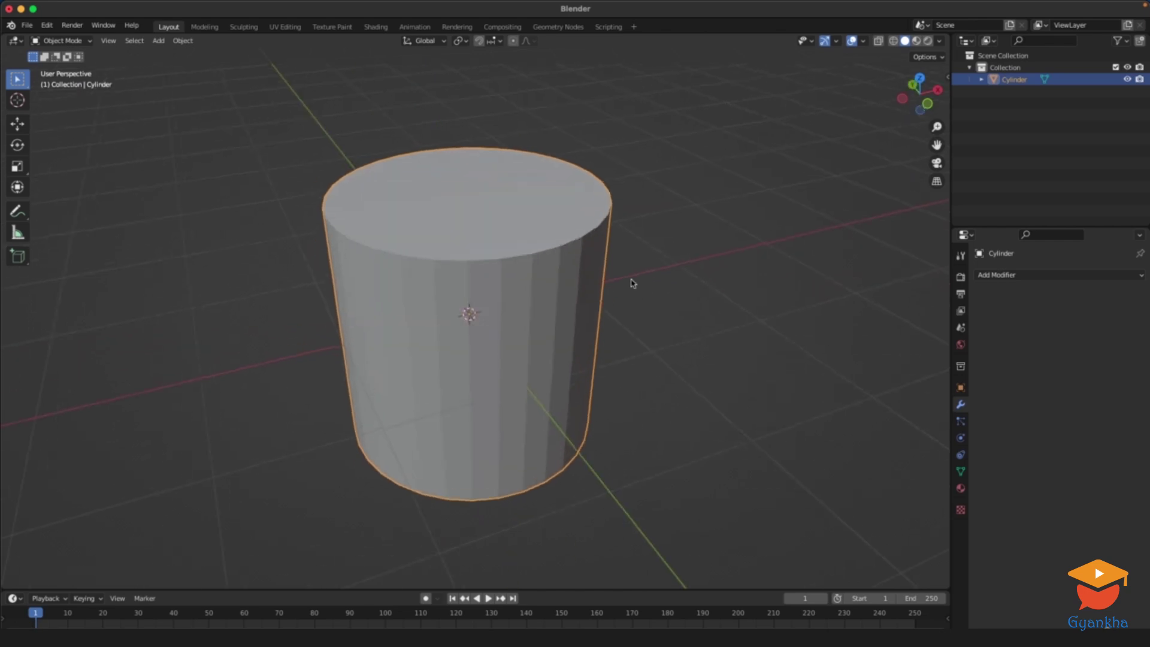
{"action": "right_click", "coordinate": [530, 303]}
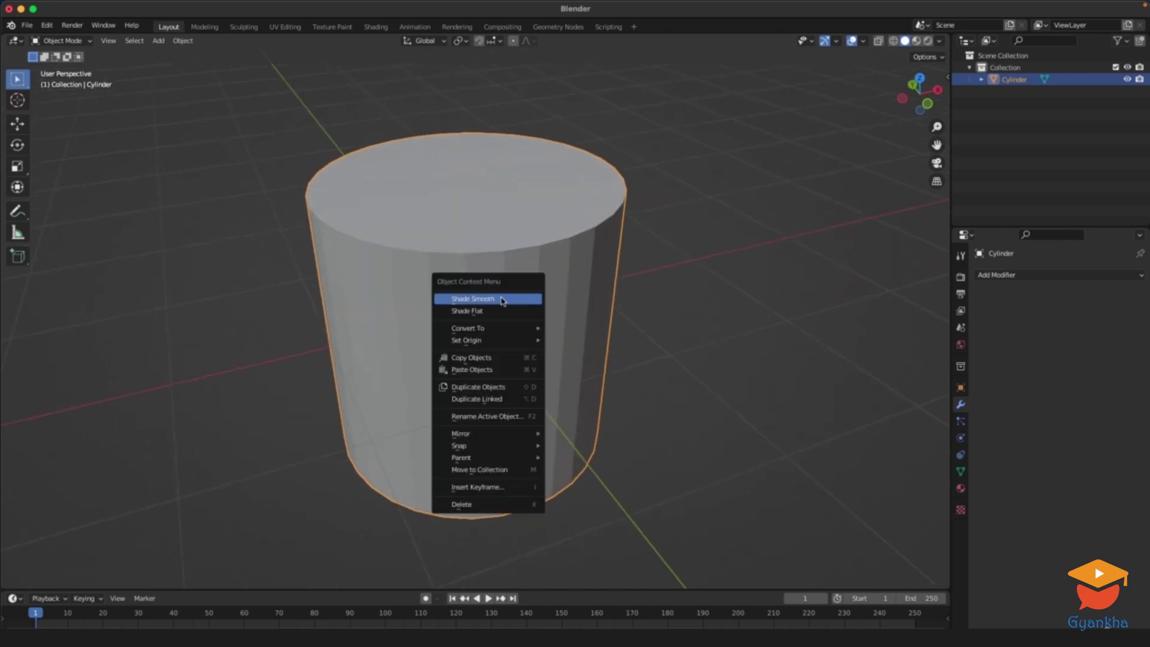
{"action": "left_click", "coordinate": [502, 301]}
{"action": "left_click", "coordinate": [716, 322]}
Step: Examine the shading across the smooth cylinder's cap and side from several angles, leaving the cylinder selected
{"action": "mouse_move", "coordinate": [801, 298]}
{"action": "middle_mouse_down"}
{"action": "mouse_move", "coordinate": [759, 346]}
{"action": "mouse_move", "coordinate": [711, 318]}
{"action": "mouse_move", "coordinate": [685, 260]}
{"action": "mouse_move", "coordinate": [685, 196]}
{"action": "mouse_move", "coordinate": [689, 254]}
{"action": "mouse_move", "coordinate": [721, 324]}
{"action": "mouse_move", "coordinate": [714, 298]}
{"action": "mouse_move", "coordinate": [753, 290]}
{"action": "middle_mouse_up"}
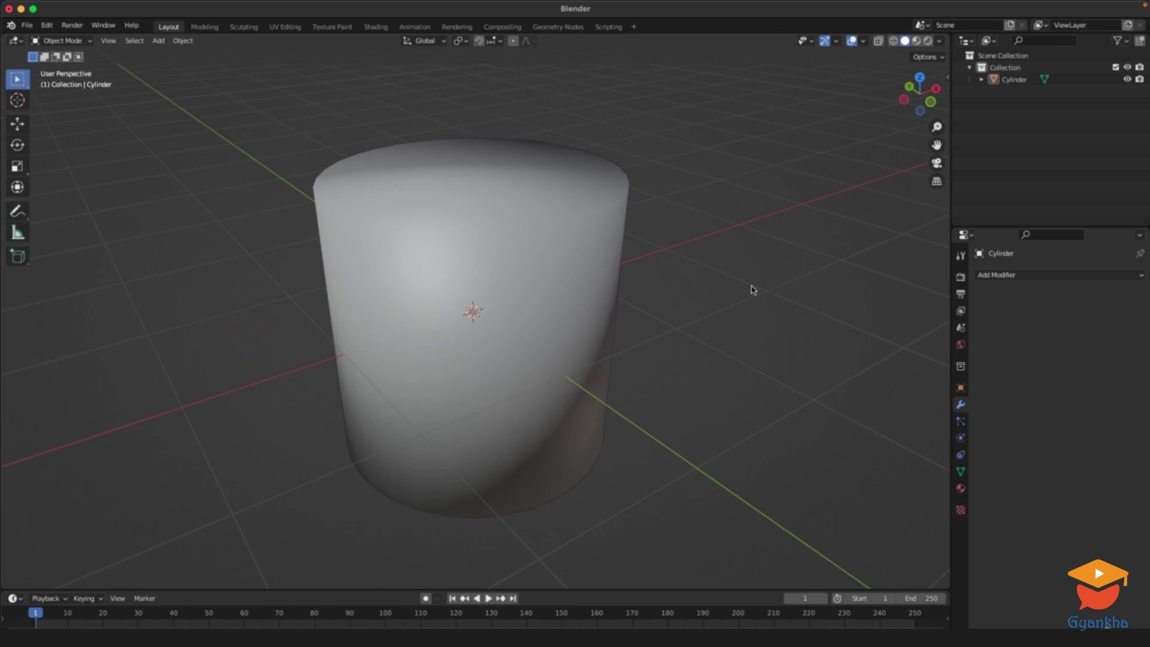
{"action": "middle_click_drag", "start_coordinate": [629, 270], "coordinate": [598, 275]}
{"action": "left_click_drag", "start_coordinate": [283, 303], "coordinate": [669, 341]}
{"action": "mouse_move", "coordinate": [669, 341]}
{"action": "middle_mouse_down"}
{"action": "mouse_move", "coordinate": [662, 308]}
{"action": "mouse_move", "coordinate": [645, 311]}
{"action": "mouse_move", "coordinate": [668, 363]}
{"action": "mouse_move", "coordinate": [659, 335]}
{"action": "middle_mouse_up"}
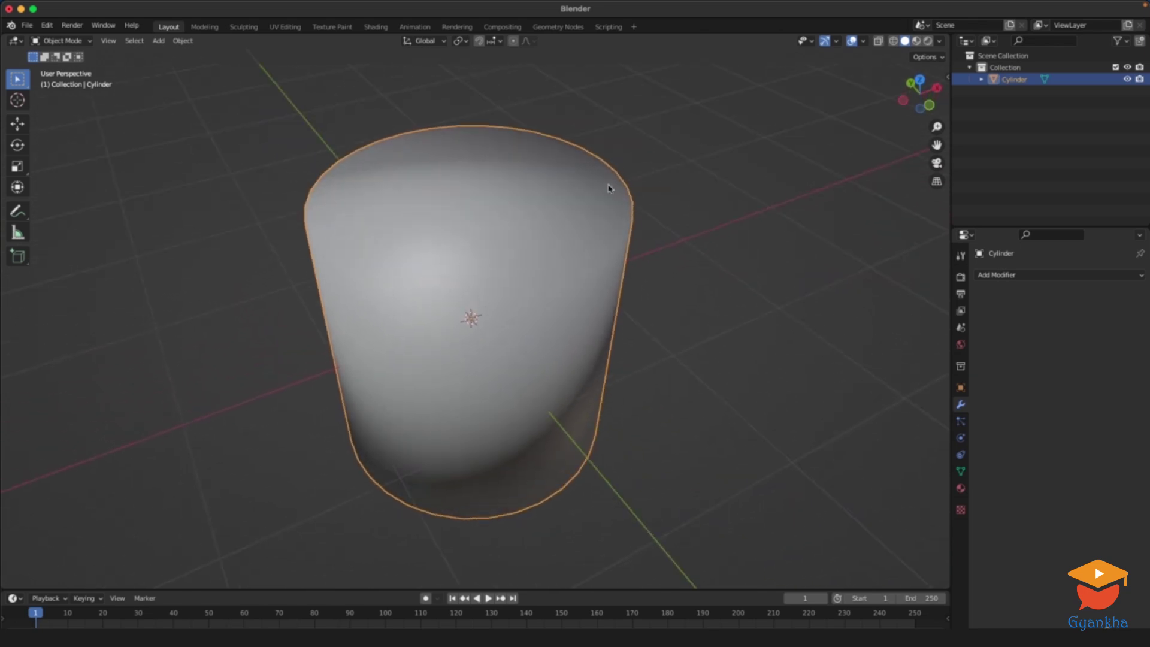
{"action": "left_click", "coordinate": [690, 264]}
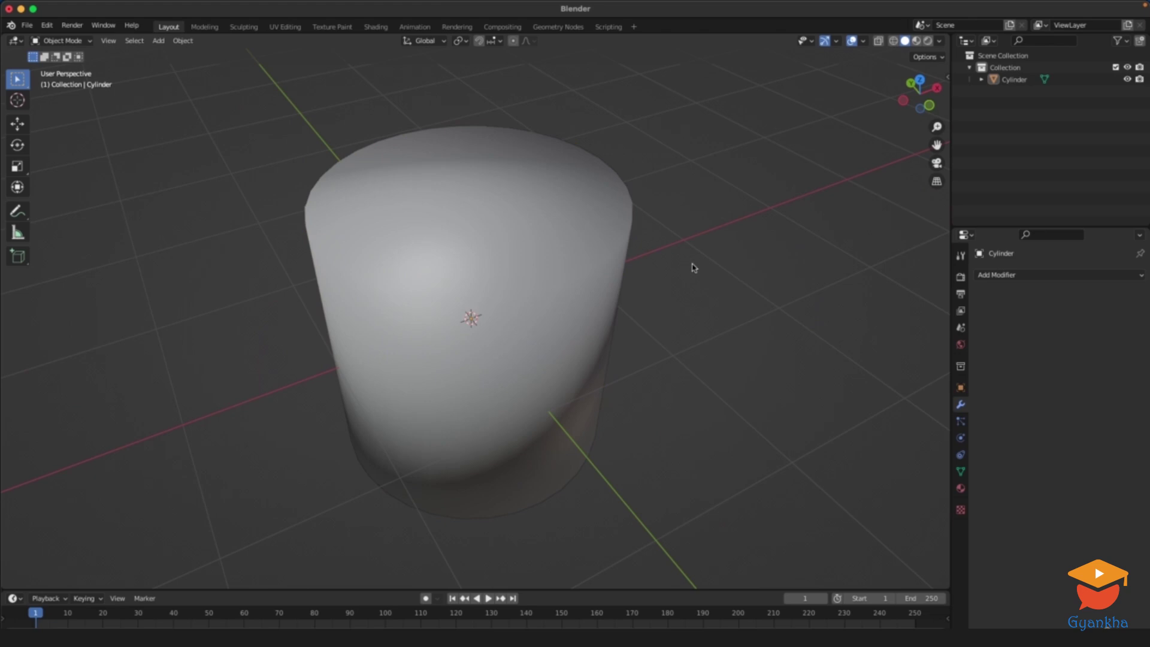
{"action": "middle_click_drag", "start_coordinate": [691, 265], "coordinate": [585, 272]}
{"action": "left_click", "coordinate": [586, 272]}
{"action": "middle_click_drag", "start_coordinate": [692, 299], "coordinate": [665, 324]}
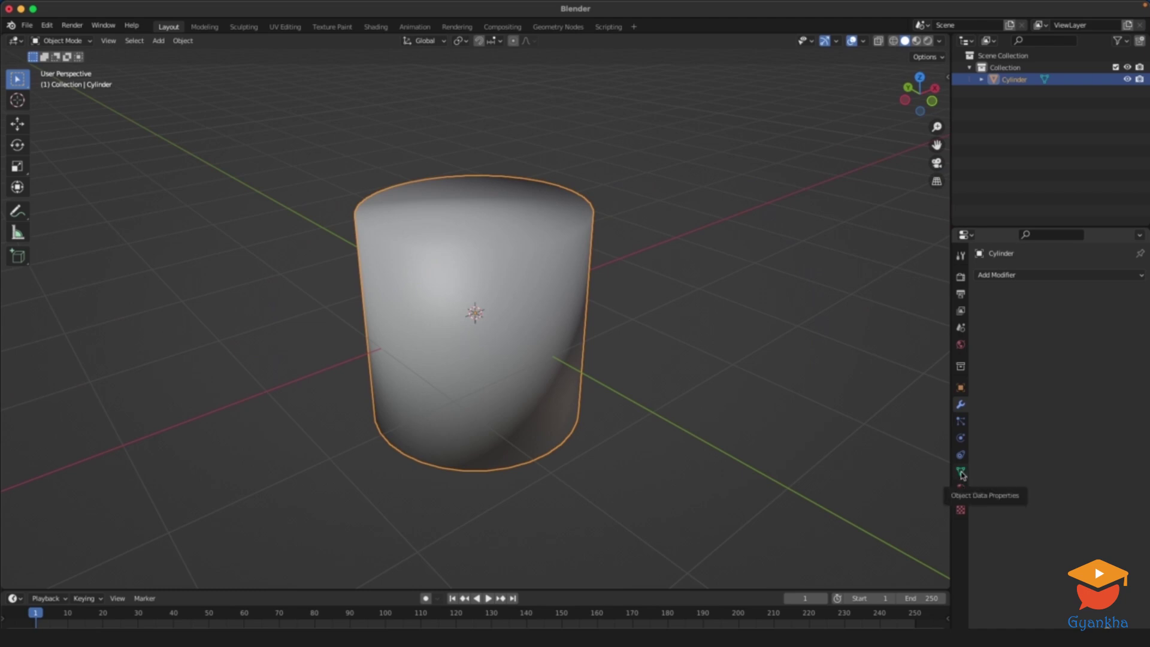
Step: Enable Auto Smooth in the cylinder's Normals settings and look at the shading of its cap and side
{"action": "left_click", "coordinate": [961, 471]}
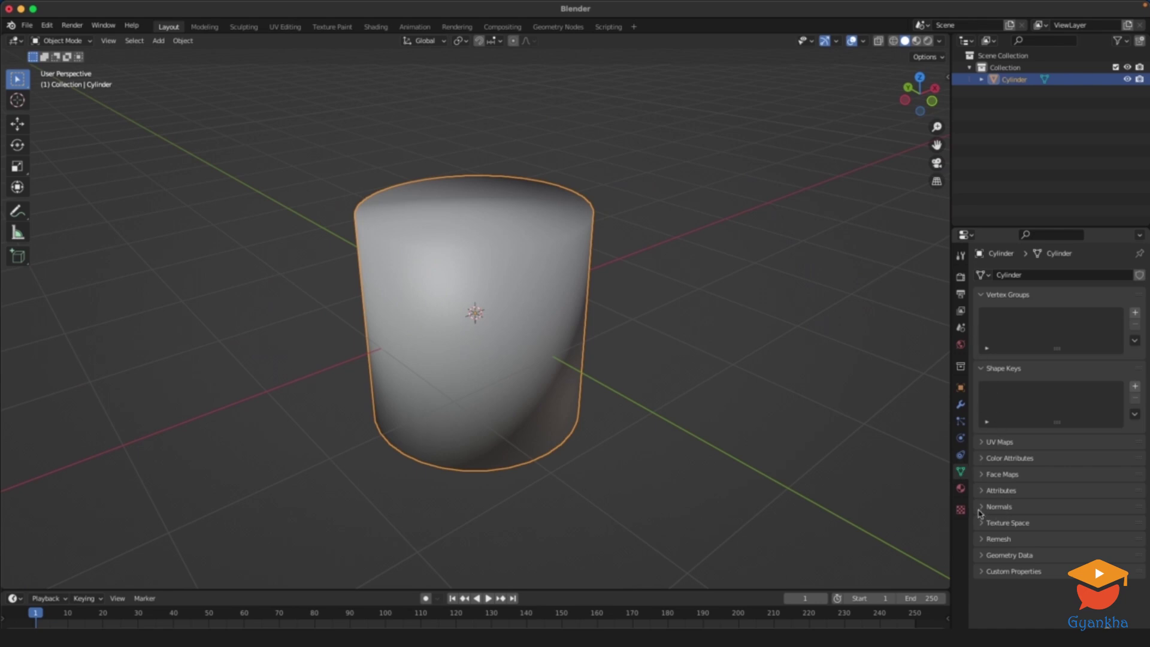
{"action": "left_click", "coordinate": [985, 508]}
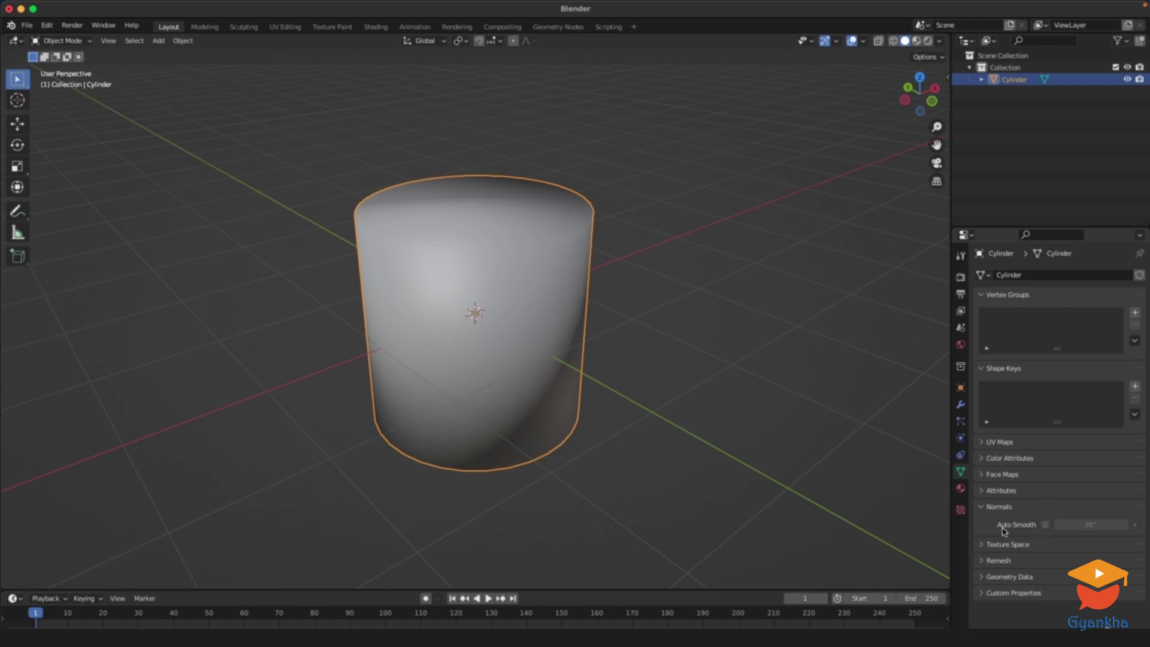
{"action": "left_click", "coordinate": [1046, 526]}
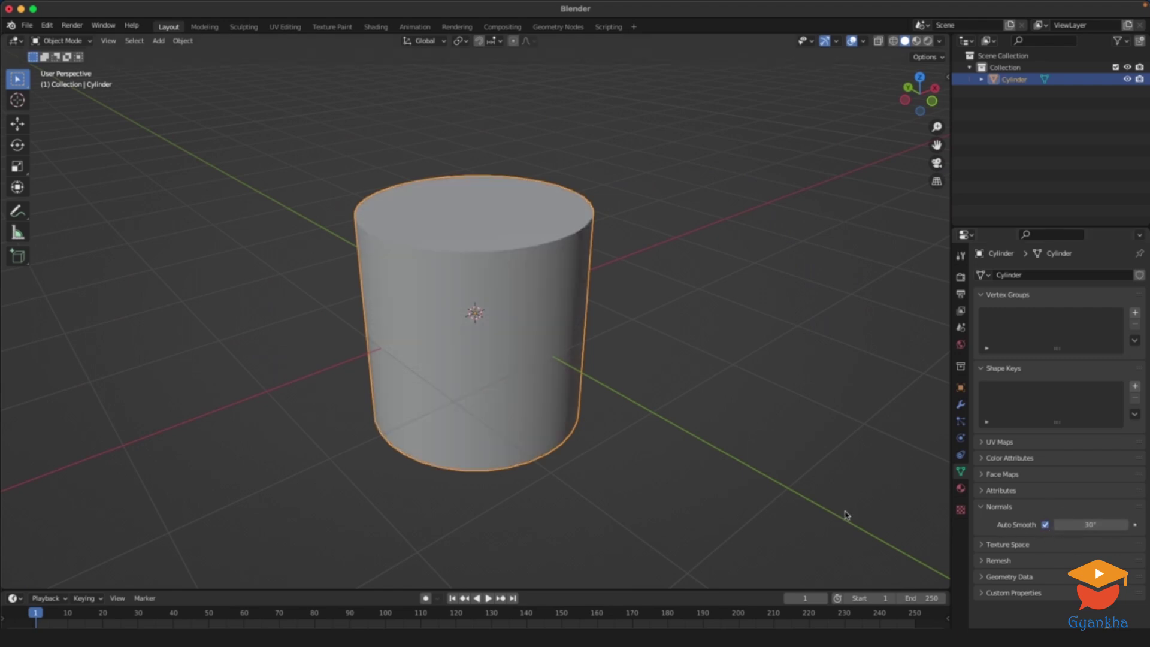
{"action": "mouse_move", "coordinate": [629, 323]}
{"action": "middle_mouse_down"}
{"action": "mouse_move", "coordinate": [575, 315]}
{"action": "mouse_move", "coordinate": [605, 338]}
{"action": "middle_mouse_up"}
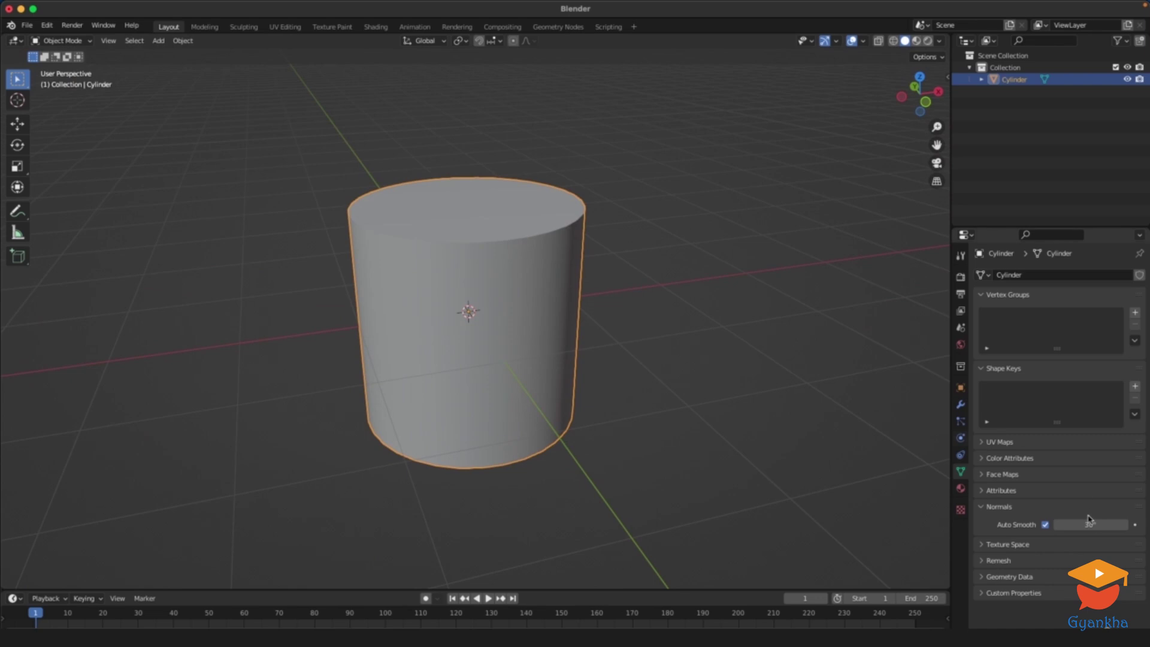
{"action": "scroll", "coordinate": [593, 228], "scroll_direction": "up", "scroll_amount": 2}
{"action": "middle_click_drag", "start_coordinate": [558, 226], "coordinate": [597, 265]}
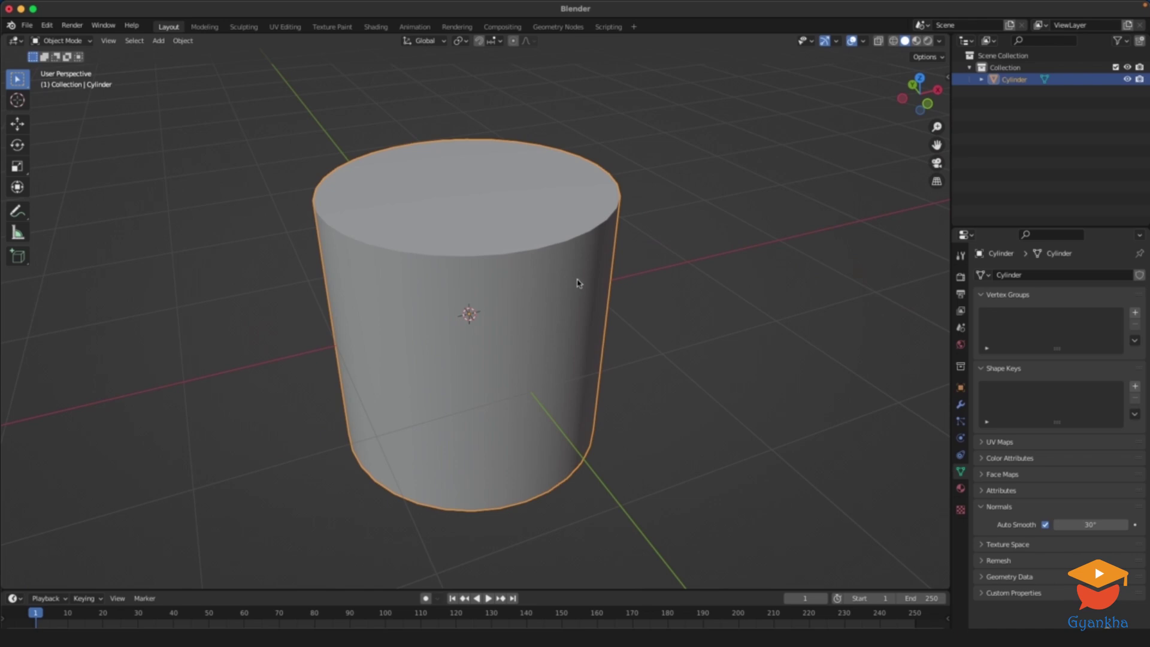
Step: Switch the cylinder to flat shading and look at its faceted side
{"action": "left_click", "coordinate": [606, 342]}
{"action": "left_click", "coordinate": [557, 329]}
{"action": "scroll", "coordinate": [504, 311], "scroll_direction": "up", "scroll_amount": 2}
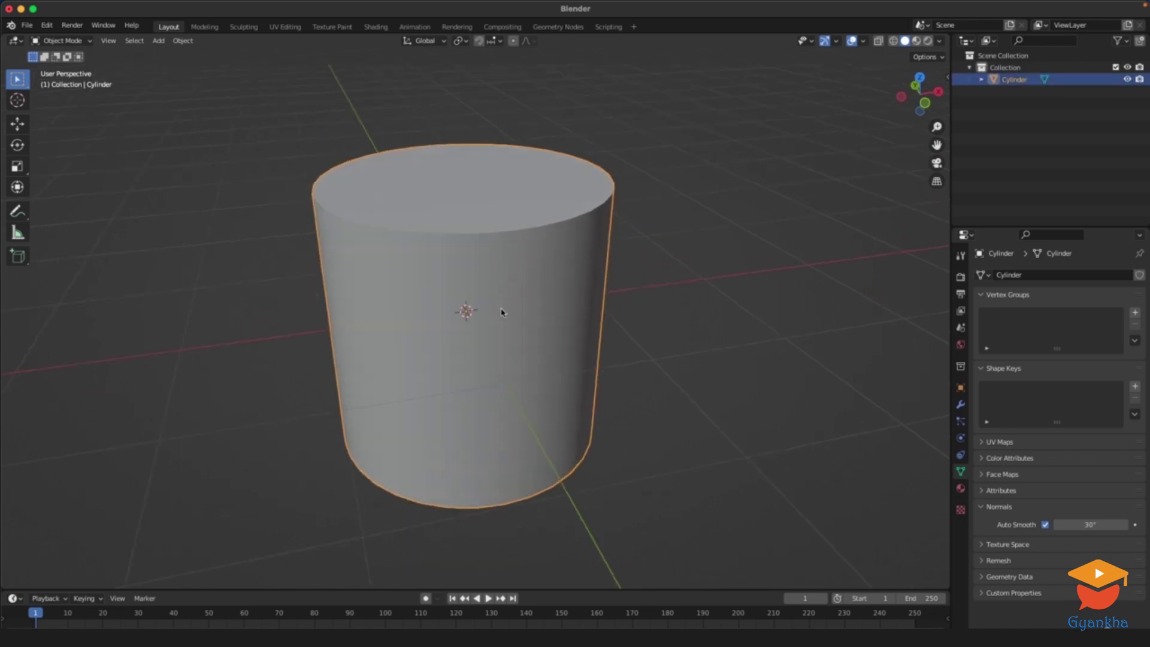
{"action": "right_click", "coordinate": [361, 309]}
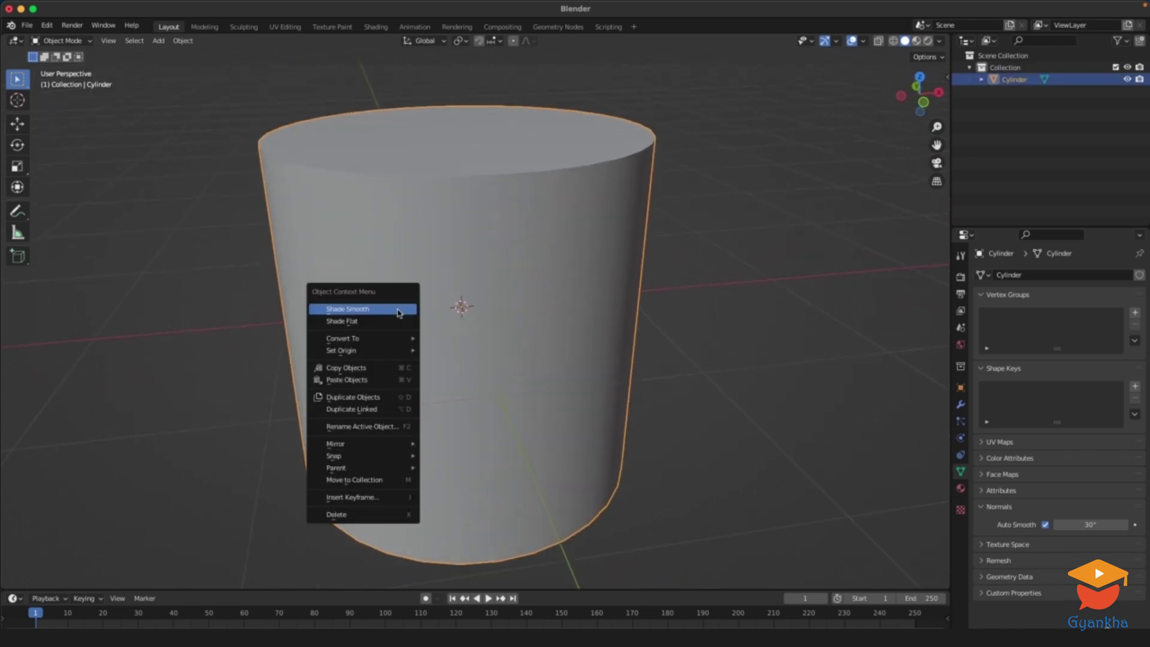
{"action": "left_click", "coordinate": [351, 321]}
{"action": "left_click", "coordinate": [699, 317]}
{"action": "middle_click_drag", "start_coordinate": [700, 318], "coordinate": [533, 313]}
Step: Reselect the cylinder and shade it smooth again
{"action": "left_click", "coordinate": [539, 316]}
{"action": "right_click", "coordinate": [532, 304]}
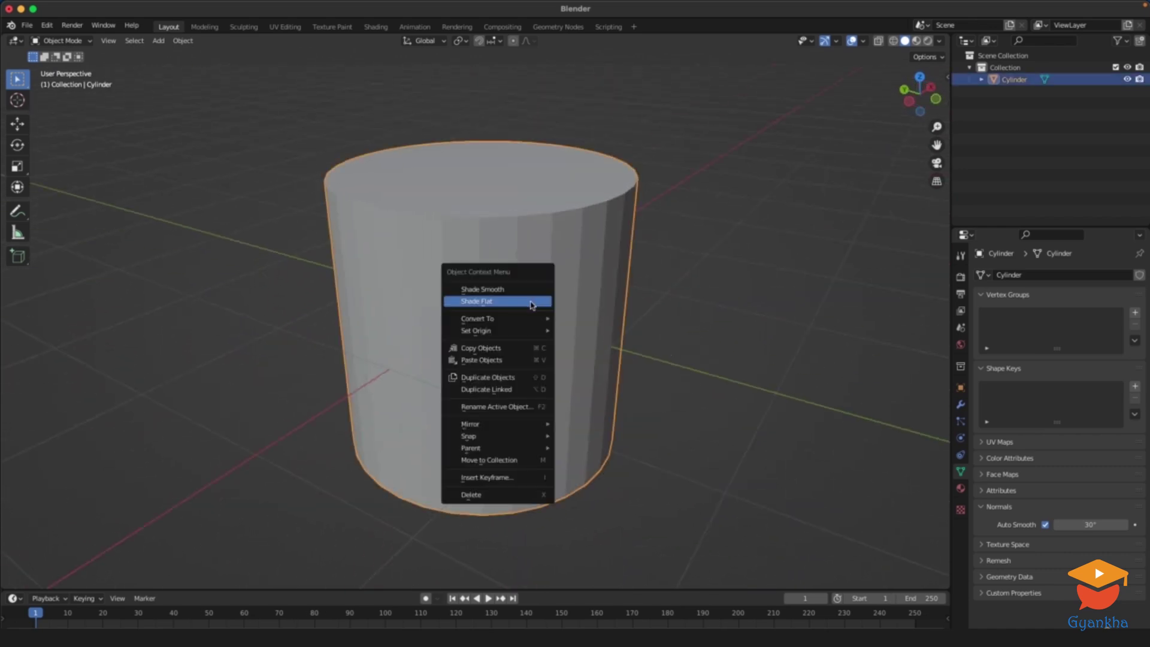
{"action": "left_click", "coordinate": [502, 291]}
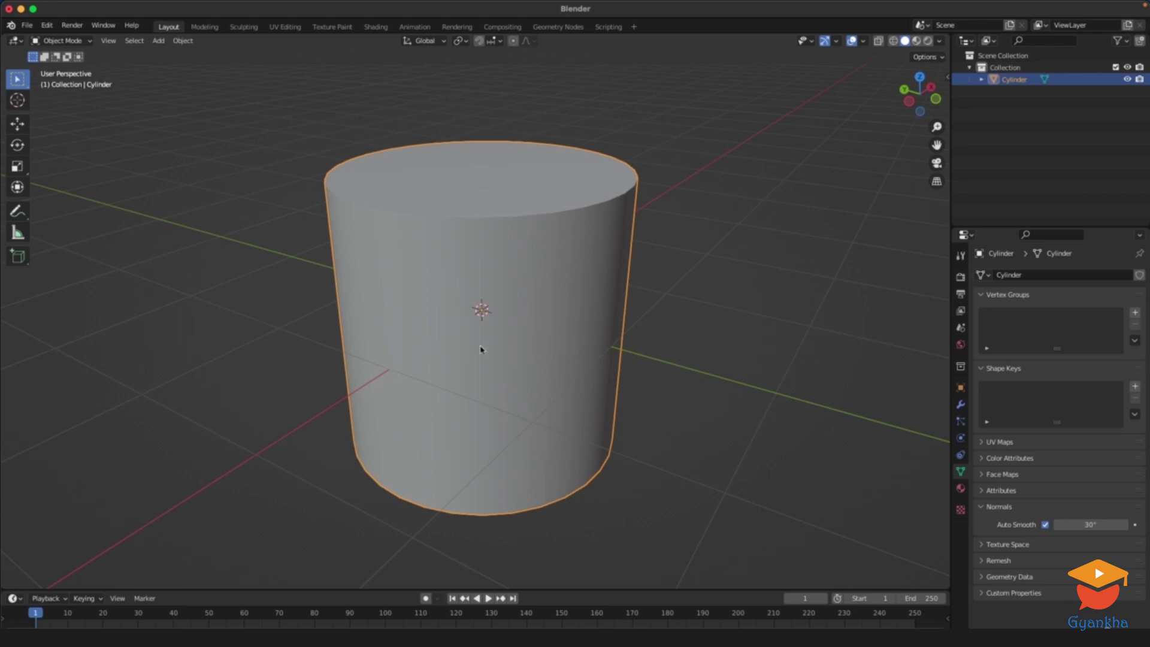
{"action": "middle_click_drag", "start_coordinate": [683, 303], "coordinate": [617, 318]}
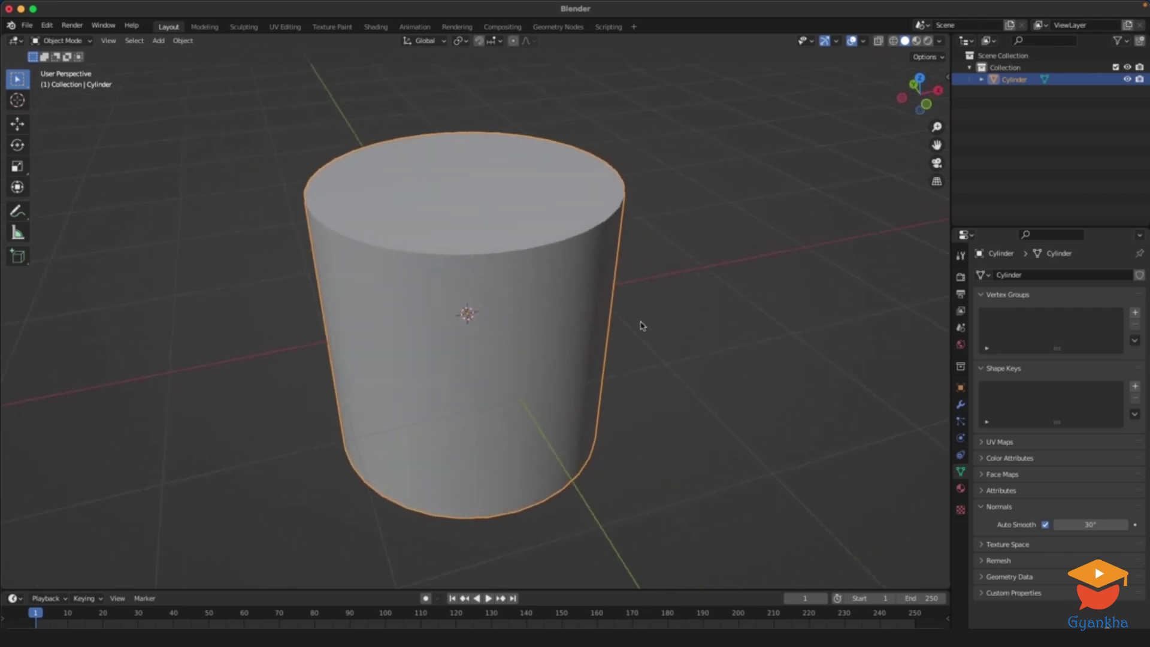
Step: Try an Auto Smooth angle of 100° on the cylinder, followed by a lower angle of 89.2°
{"action": "left_click_drag", "start_coordinate": [1085, 526], "coordinate": [1095, 490]}
{"action": "left_click", "coordinate": [1082, 524]}
{"action": "type", "text": "180"}
{"action": "key", "text": "Return"}
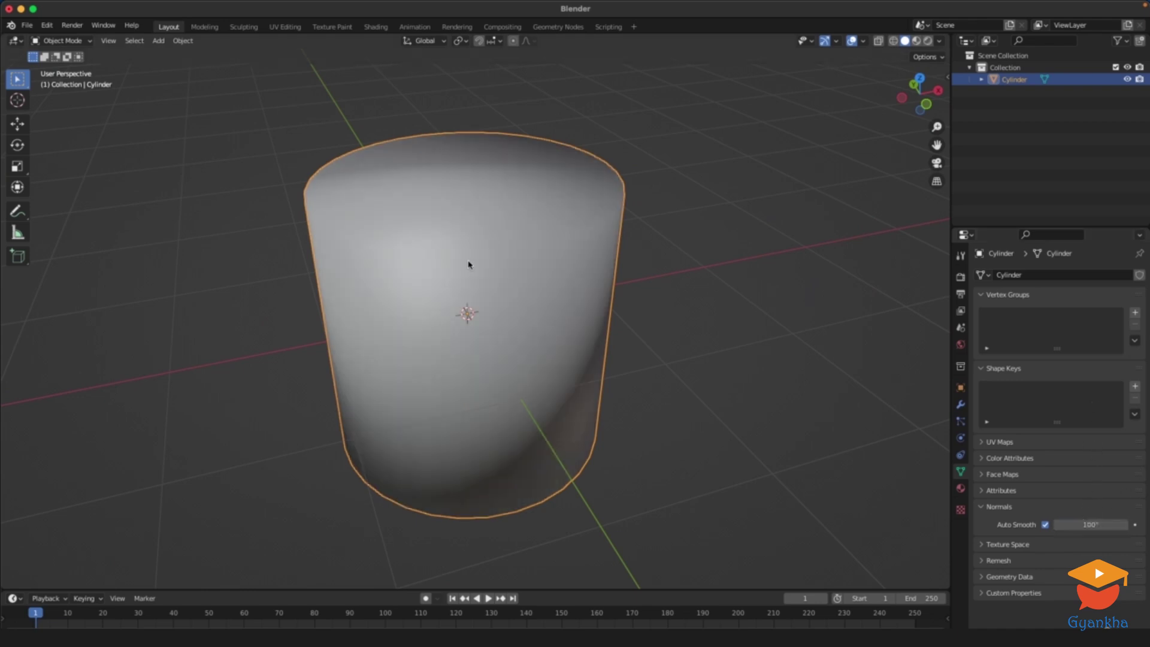
{"action": "left_click_drag", "start_coordinate": [1098, 531], "coordinate": [1066, 539]}
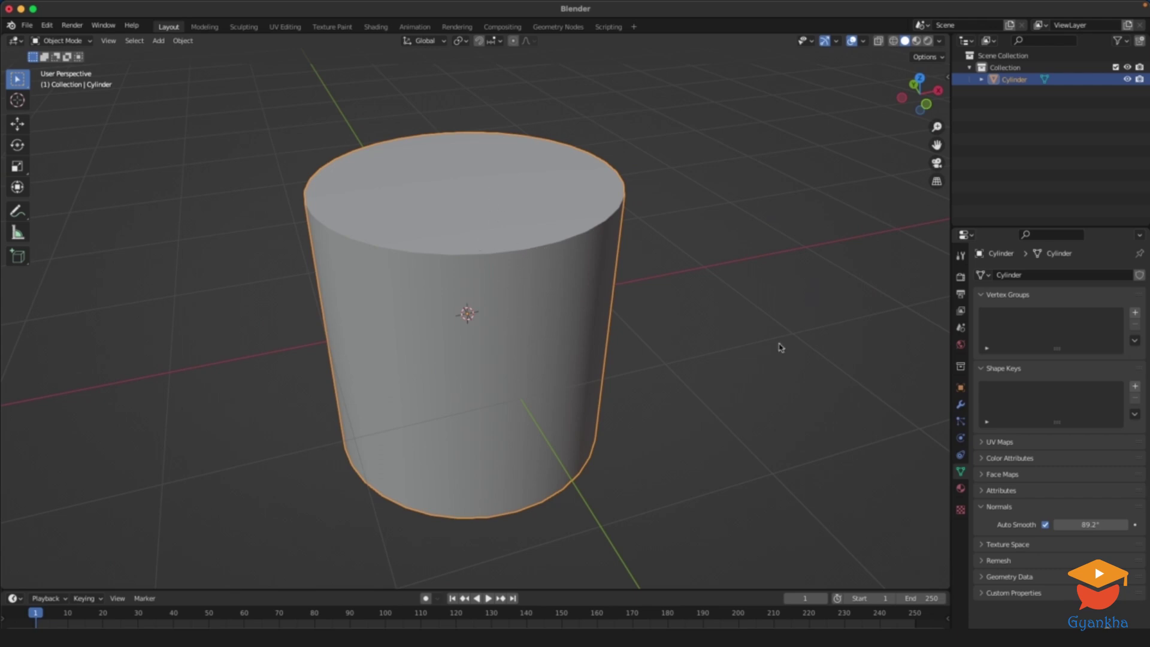
Step: Set the cylinder's Auto Smooth angle to 30°
{"action": "left_click", "coordinate": [1091, 524]}
{"action": "type", "text": "30"}
{"action": "key", "text": "Return"}
{"action": "middle_click_drag", "start_coordinate": [556, 292], "coordinate": [672, 239]}
Step: Delete the cylinder and add a cube mesh to the empty scene
{"action": "key", "text": "Delete"}
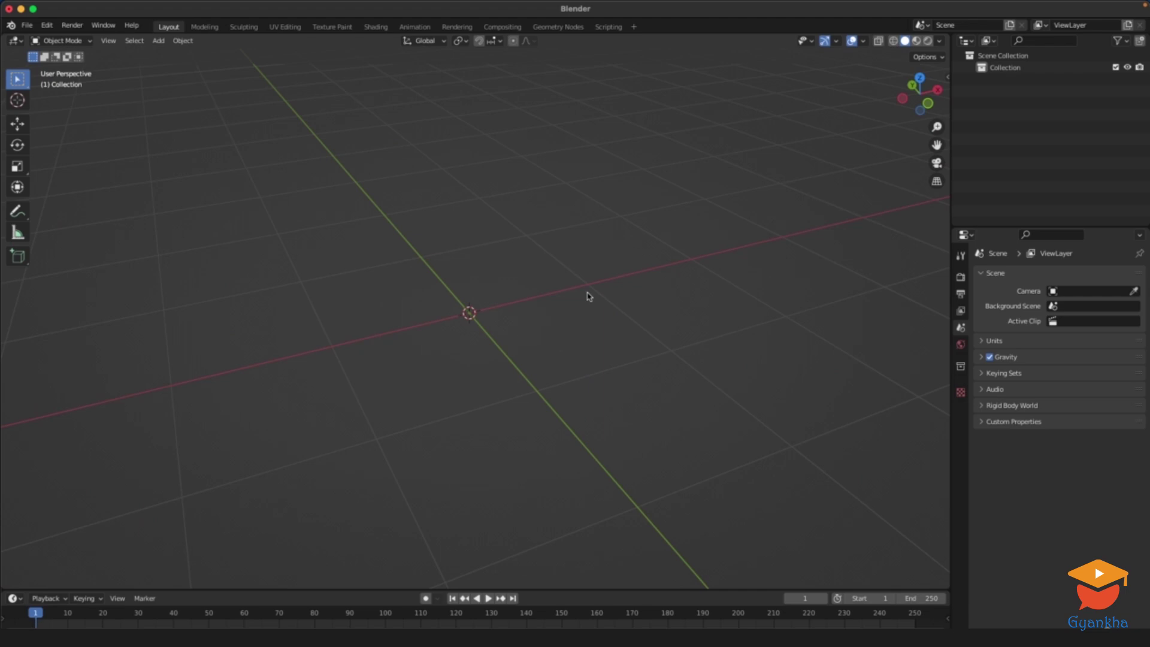
{"action": "middle_click_drag", "start_coordinate": [589, 296], "coordinate": [599, 267]}
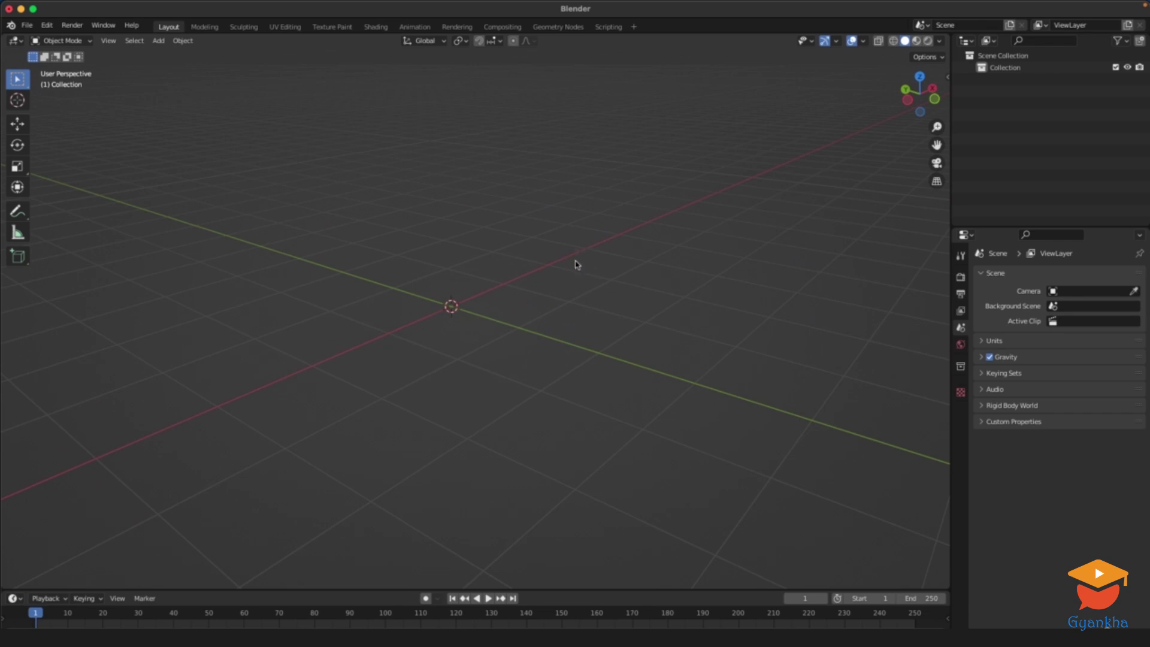
{"action": "key", "text": "shift+a"}
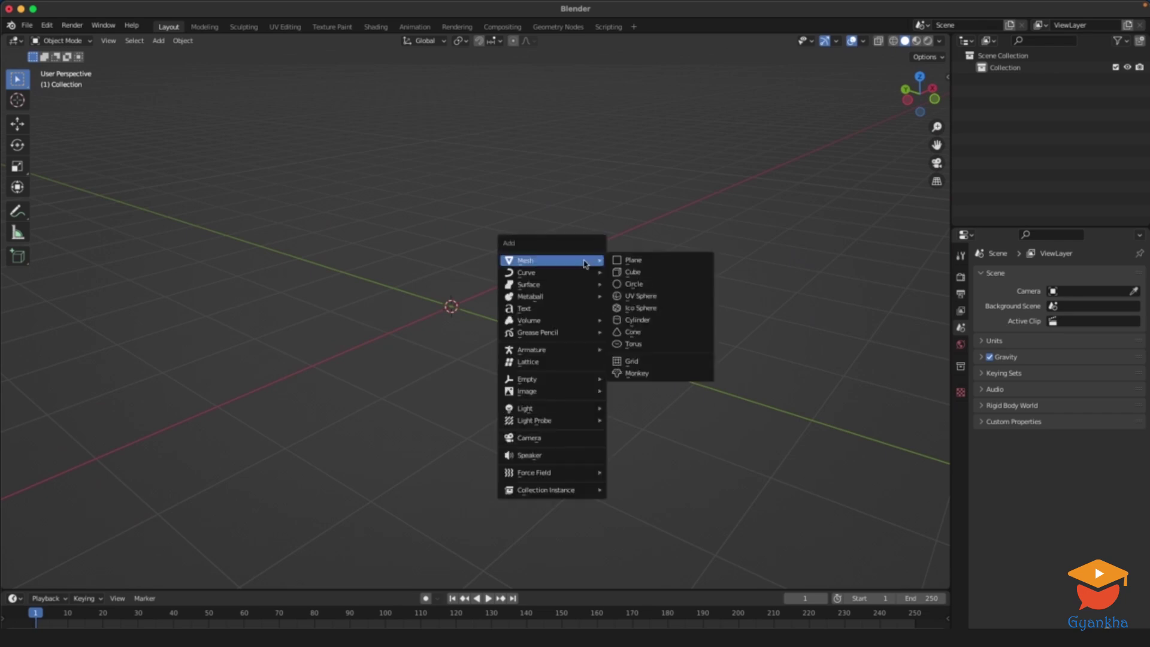
{"action": "left_click", "coordinate": [659, 270]}
{"action": "middle_click_drag", "start_coordinate": [634, 270], "coordinate": [596, 312]}
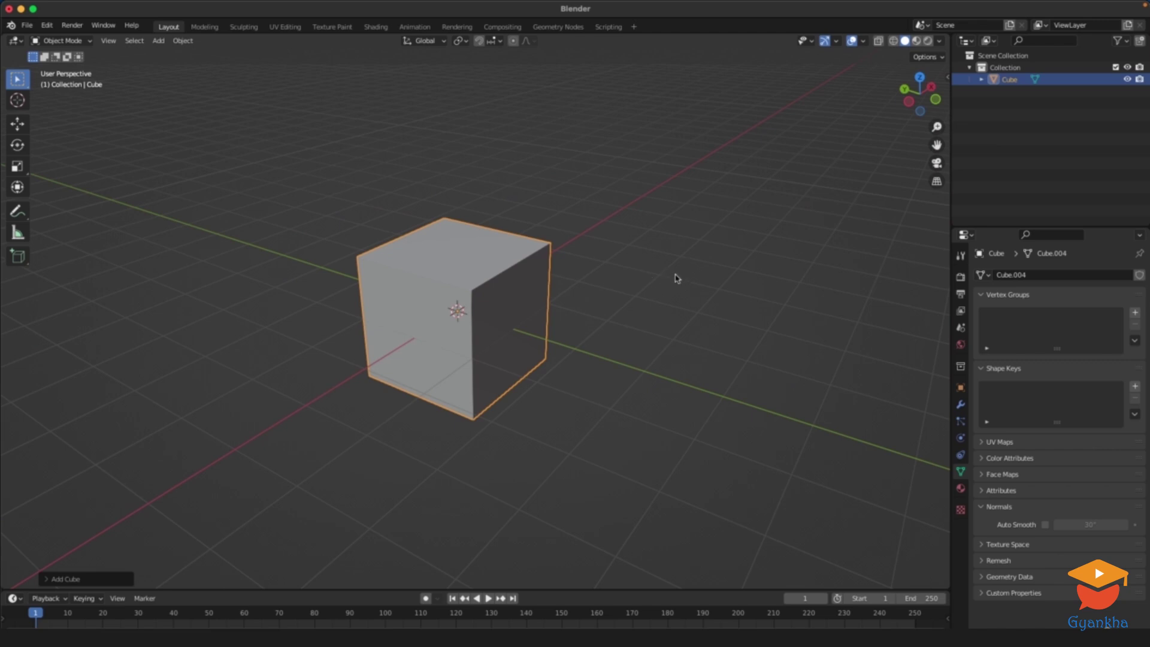
Step: Add a cylinder mesh at the cube's centre
{"action": "key", "text": "shift+a"}
{"action": "mouse_move", "coordinate": [674, 277]}
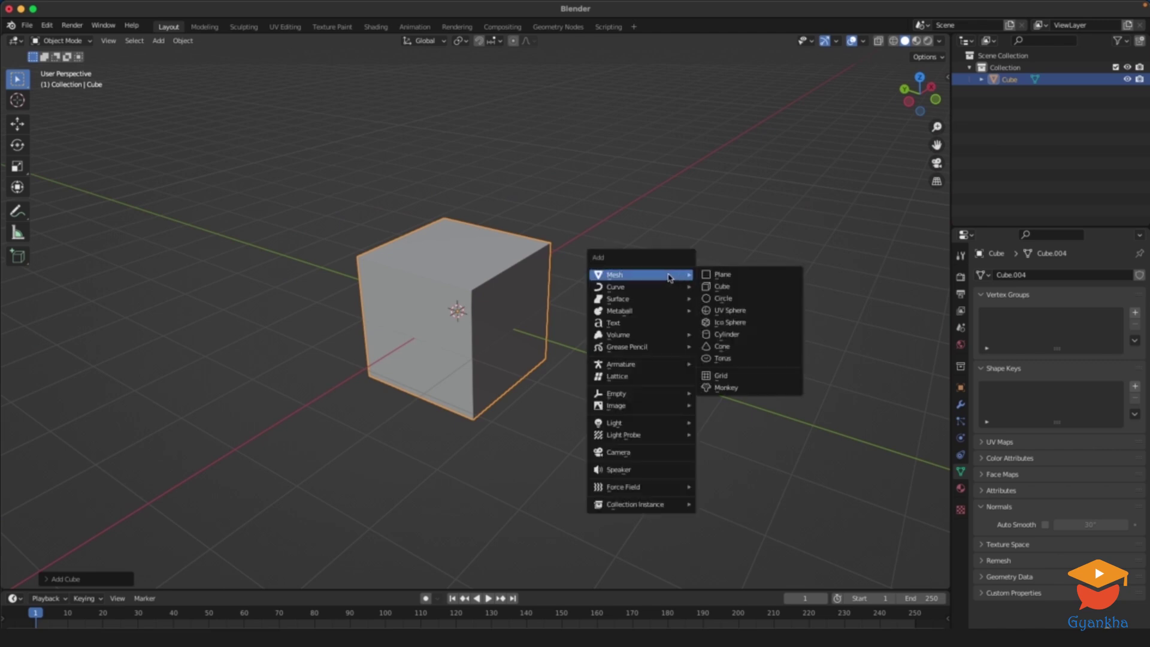
{"action": "left_click", "coordinate": [741, 336]}
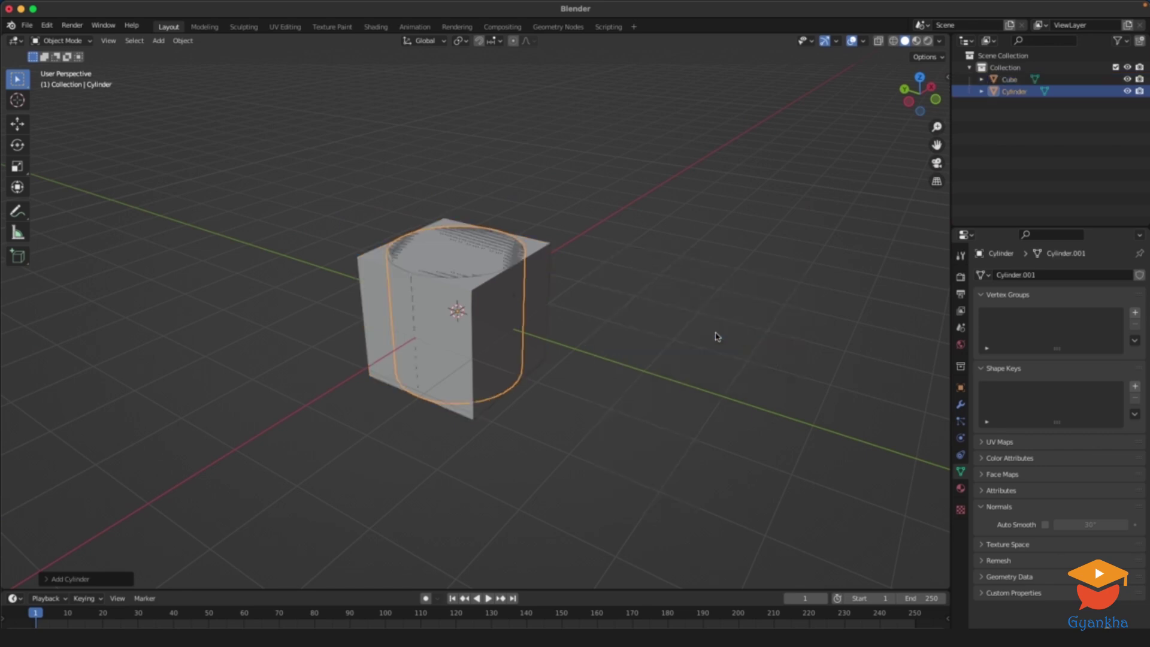
{"action": "middle_click_drag", "start_coordinate": [639, 336], "coordinate": [541, 284]}
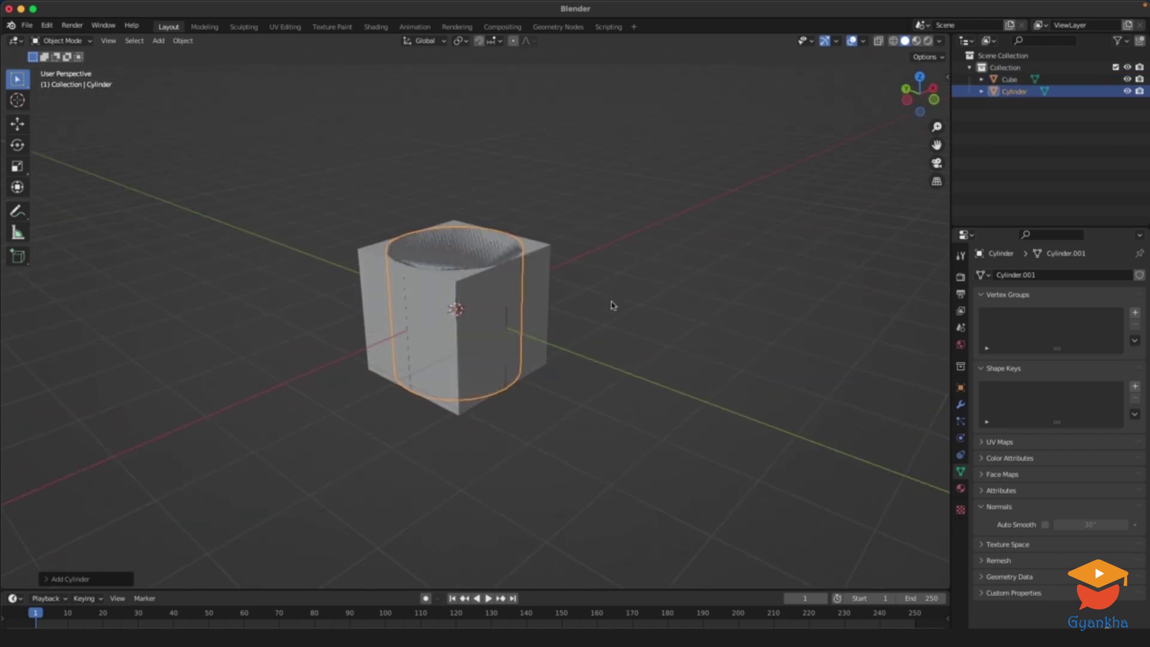
{"action": "scroll", "coordinate": [565, 342], "scroll_direction": "down", "scroll_amount": 3}
{"action": "middle_click_drag", "start_coordinate": [565, 342], "coordinate": [593, 318]}
Step: Stretch the cylinder along the Z axis in two scalings so it extends well above and below the cube
{"action": "key", "text": "s"}
{"action": "key", "text": "z"}
{"action": "left_click", "coordinate": [833, 249]}
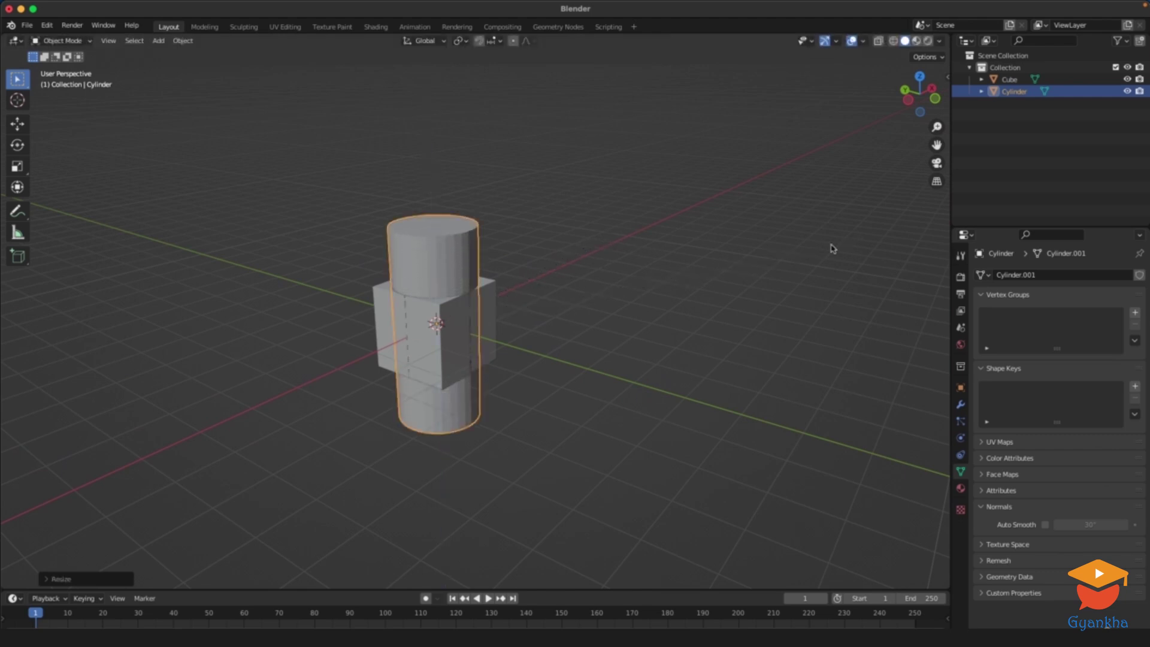
{"action": "key", "text": "s"}
{"action": "key", "text": "z"}
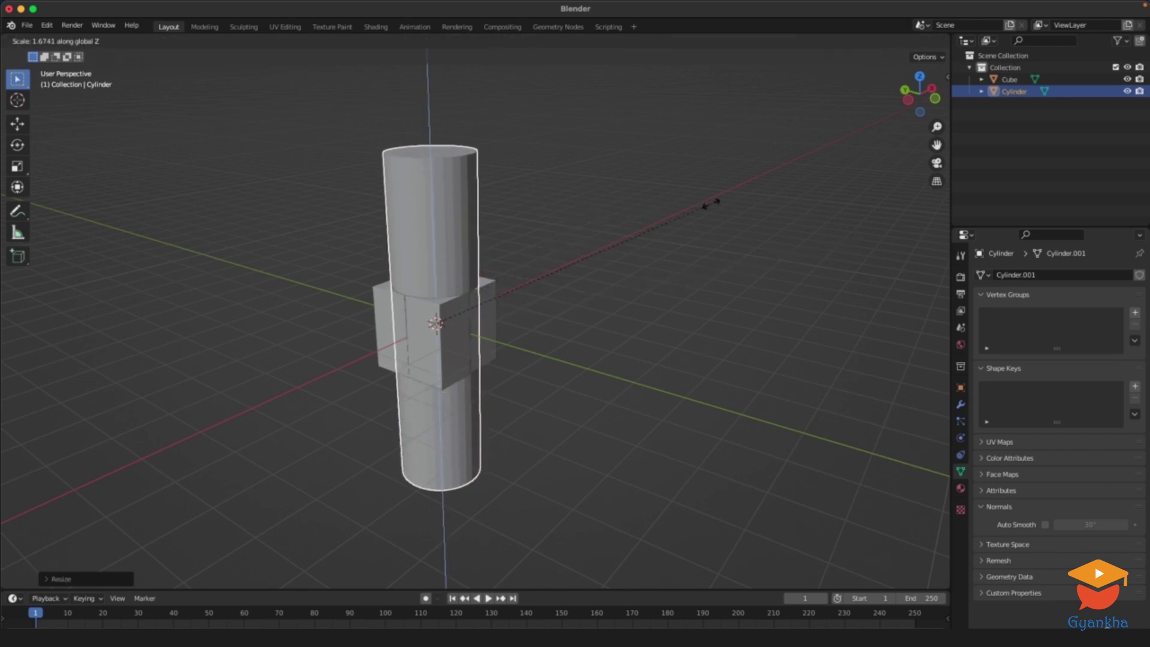
{"action": "left_click", "coordinate": [729, 213]}
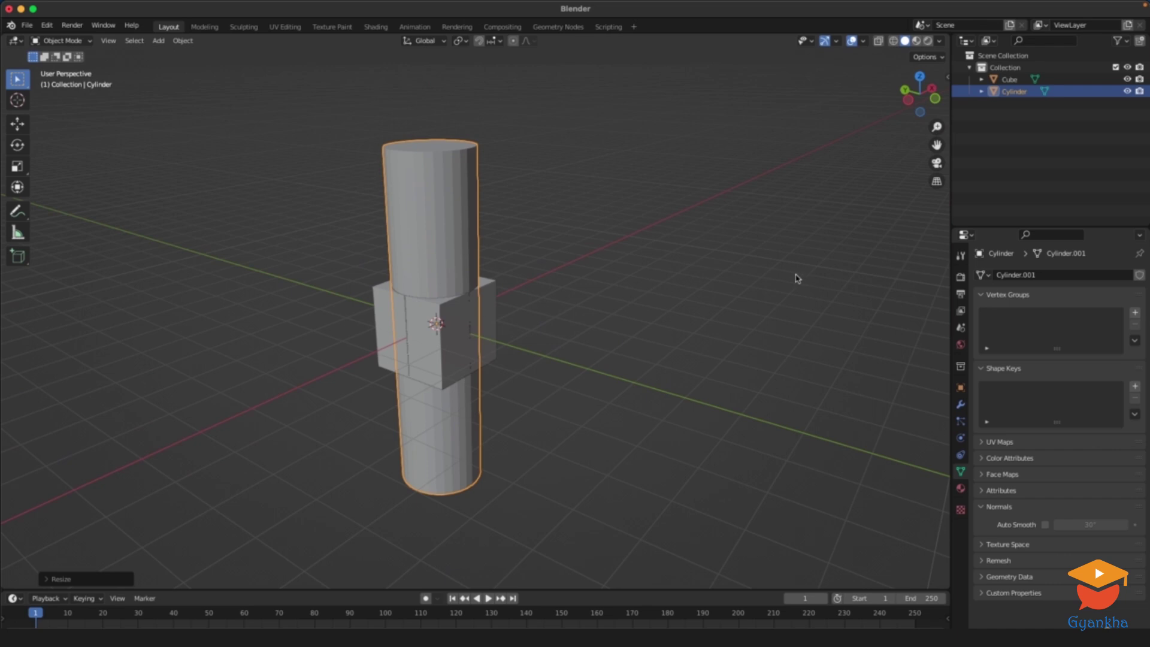
Step: Scale the cylinder uniformly to about 0.64 so it is narrower than the cube, and deselect it
{"action": "key", "text": "s"}
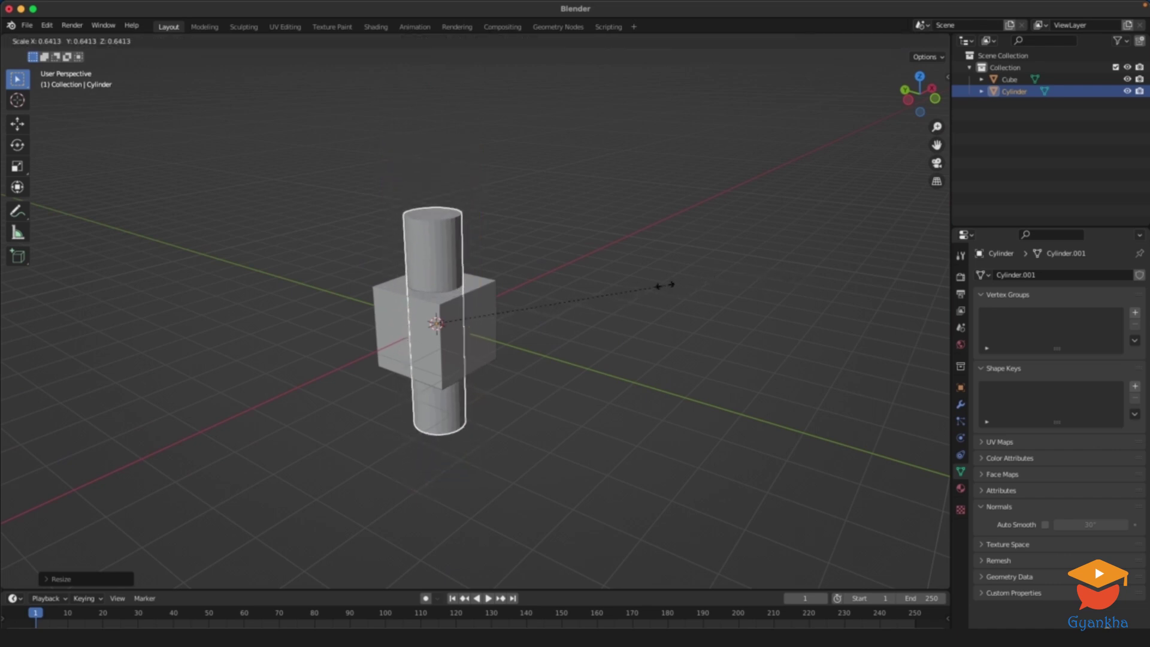
{"action": "left_click", "coordinate": [665, 285]}
{"action": "middle_click_drag", "start_coordinate": [593, 314], "coordinate": [655, 311]}
{"action": "scroll", "coordinate": [698, 258], "scroll_direction": "up", "scroll_amount": 5}
{"action": "left_click", "coordinate": [710, 270]}
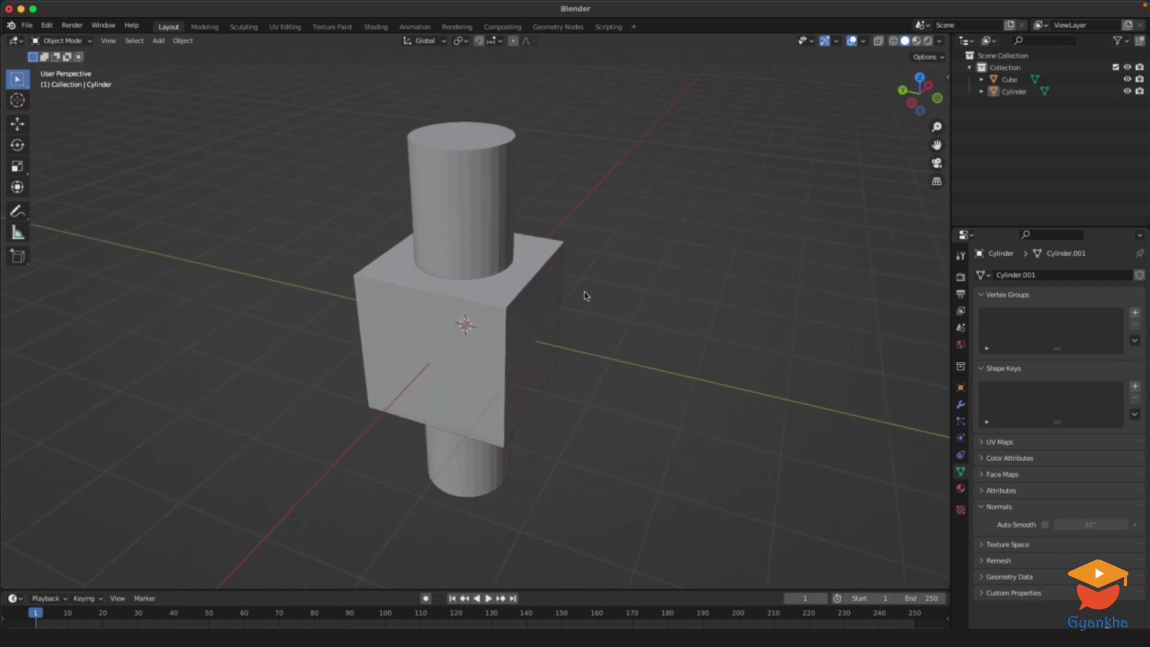
{"action": "middle_click_drag", "start_coordinate": [586, 296], "coordinate": [542, 288]}
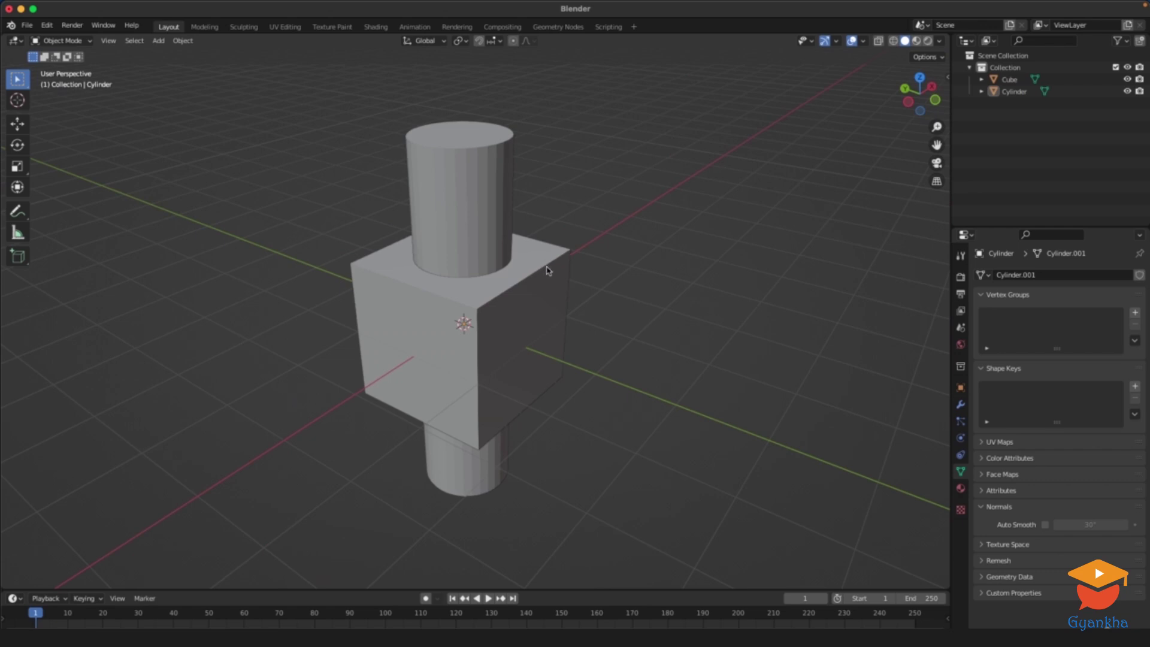
Step: Select the cube and add a Boolean modifier to it
{"action": "left_click", "coordinate": [421, 326]}
{"action": "left_click", "coordinate": [588, 288]}
{"action": "left_click", "coordinate": [551, 298]}
{"action": "middle_click_drag", "start_coordinate": [559, 287], "coordinate": [548, 285]}
{"action": "left_click", "coordinate": [960, 406]}
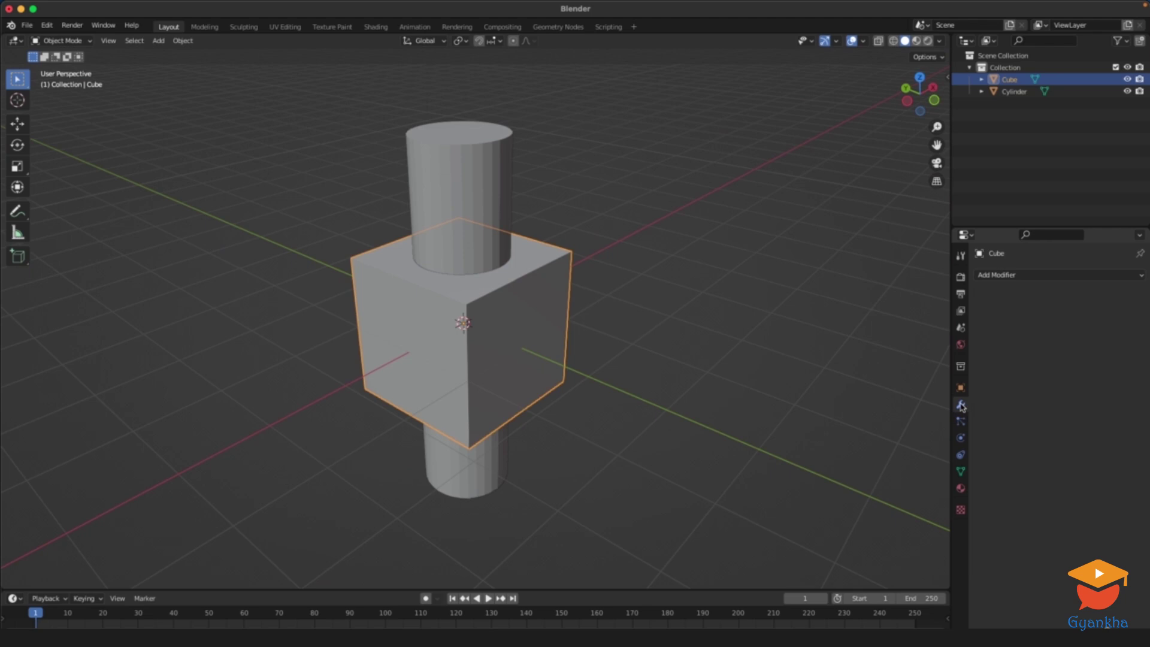
{"action": "left_click", "coordinate": [1018, 276]}
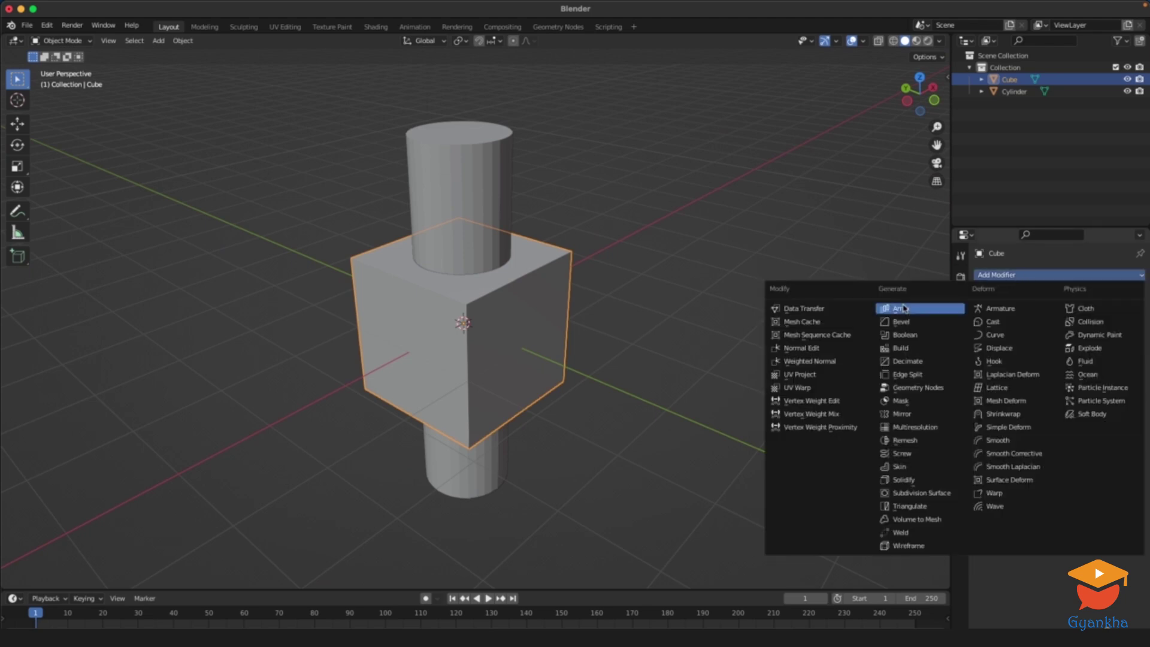
{"action": "left_click", "coordinate": [923, 339]}
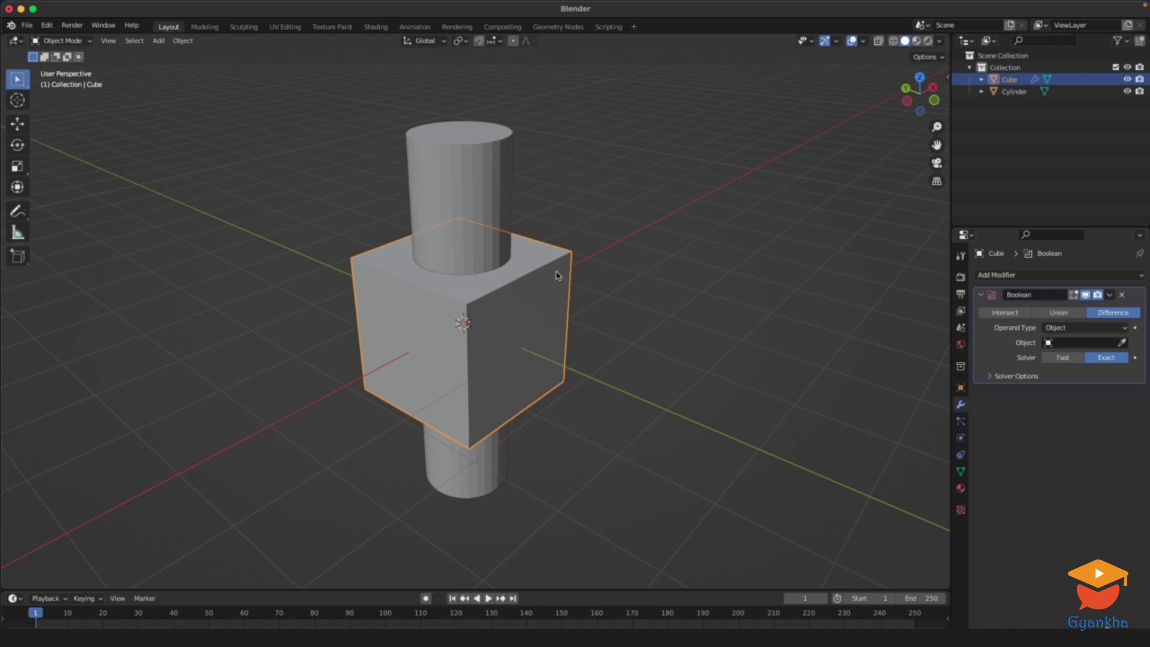
Step: Pick the cylinder in the viewport as the object of the cube's Boolean modifier, keeping the Difference operation
{"action": "left_click", "coordinate": [1086, 342]}
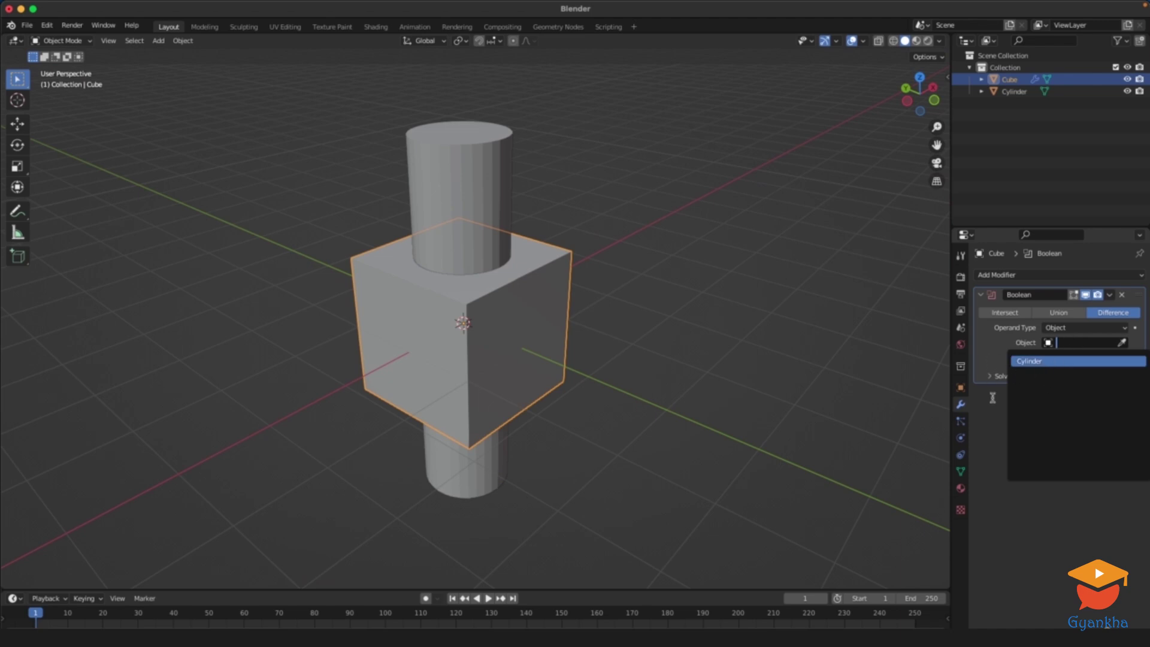
{"action": "left_click", "coordinate": [988, 418]}
{"action": "left_click", "coordinate": [1122, 343]}
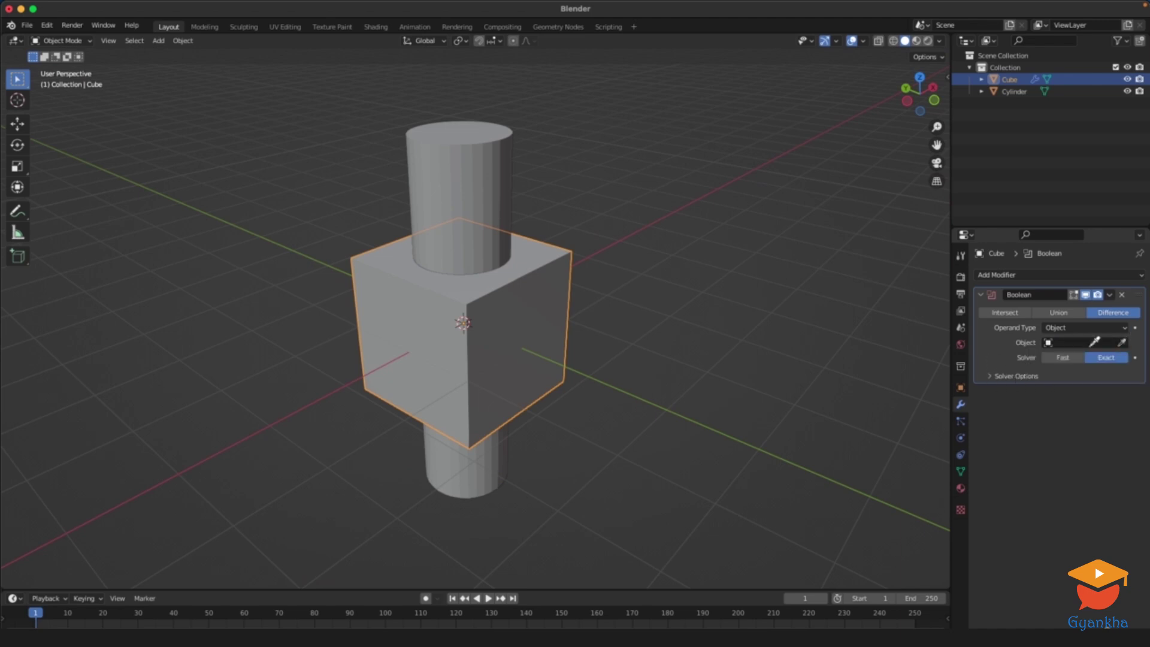
{"action": "left_click", "coordinate": [492, 127]}
{"action": "left_click", "coordinate": [668, 291]}
{"action": "middle_click_drag", "start_coordinate": [662, 286], "coordinate": [681, 256]}
{"action": "scroll", "coordinate": [671, 264], "scroll_direction": "up", "scroll_amount": 2}
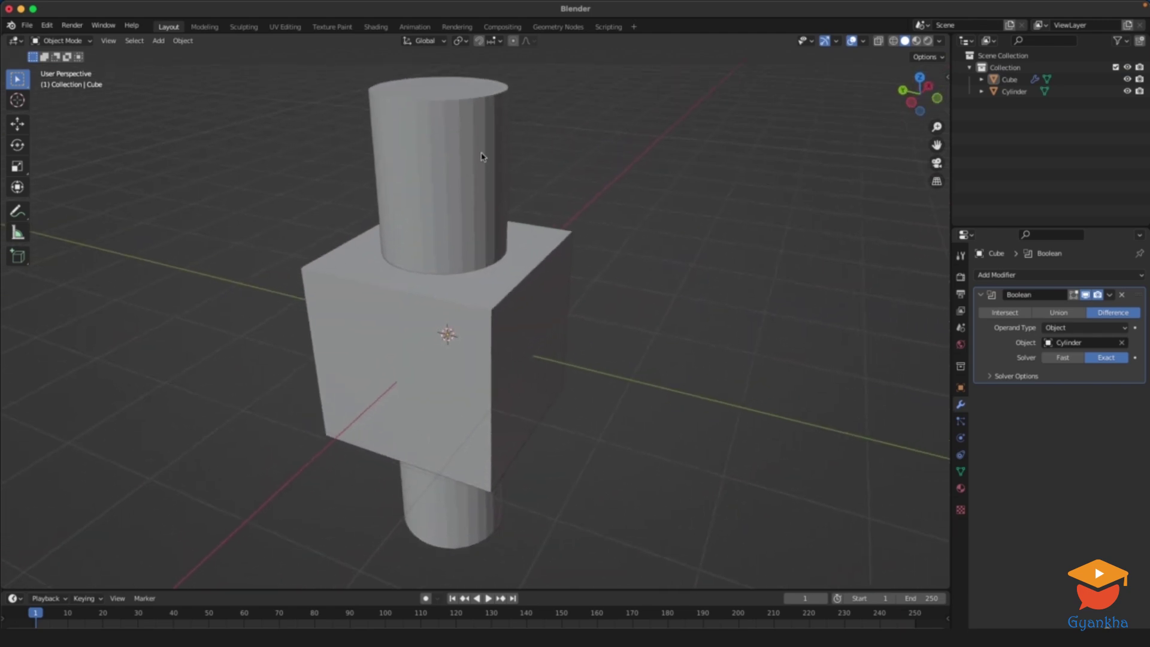
Step: Hide the cylinder to examine the round hole cut through the cube
{"action": "left_click", "coordinate": [473, 173]}
{"action": "middle_click_drag", "start_coordinate": [474, 174], "coordinate": [610, 196]}
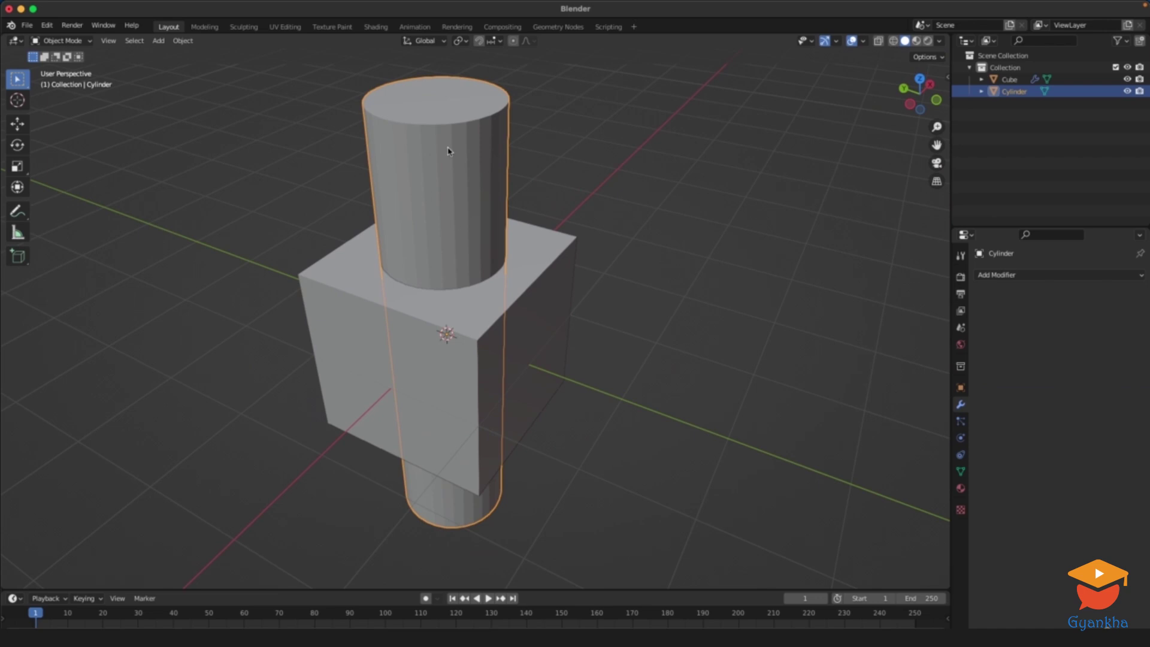
{"action": "left_click", "coordinate": [677, 220]}
{"action": "left_click", "coordinate": [462, 179]}
{"action": "middle_click_drag", "start_coordinate": [614, 193], "coordinate": [592, 212]}
{"action": "key", "text": "h"}
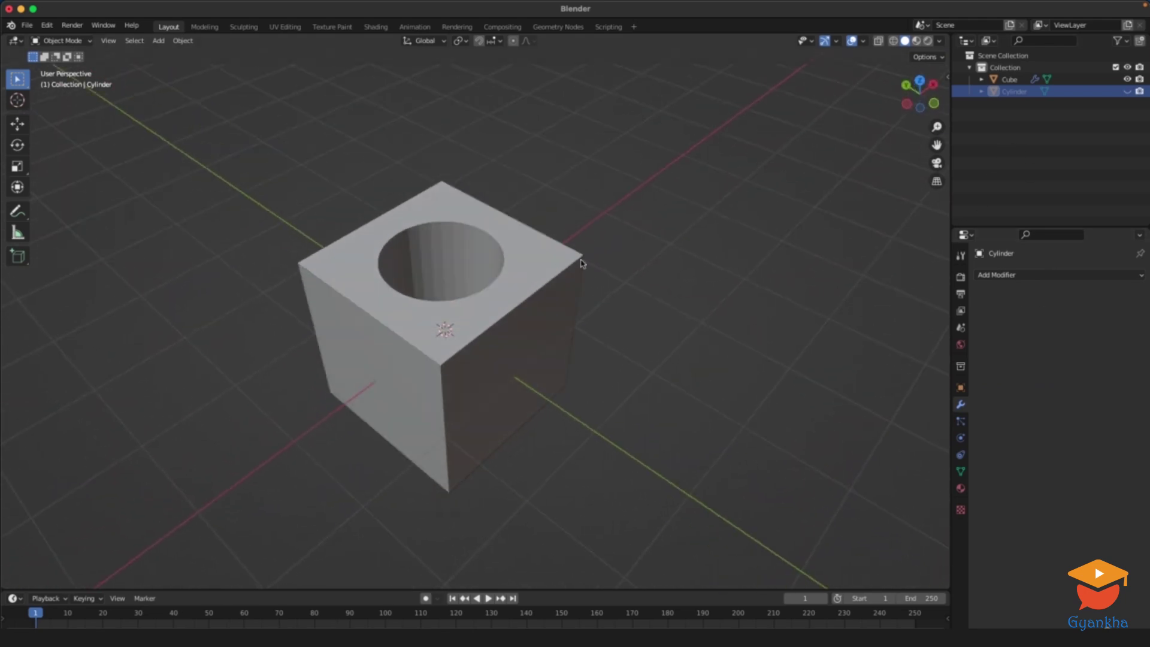
{"action": "middle_click_drag", "start_coordinate": [582, 264], "coordinate": [576, 249]}
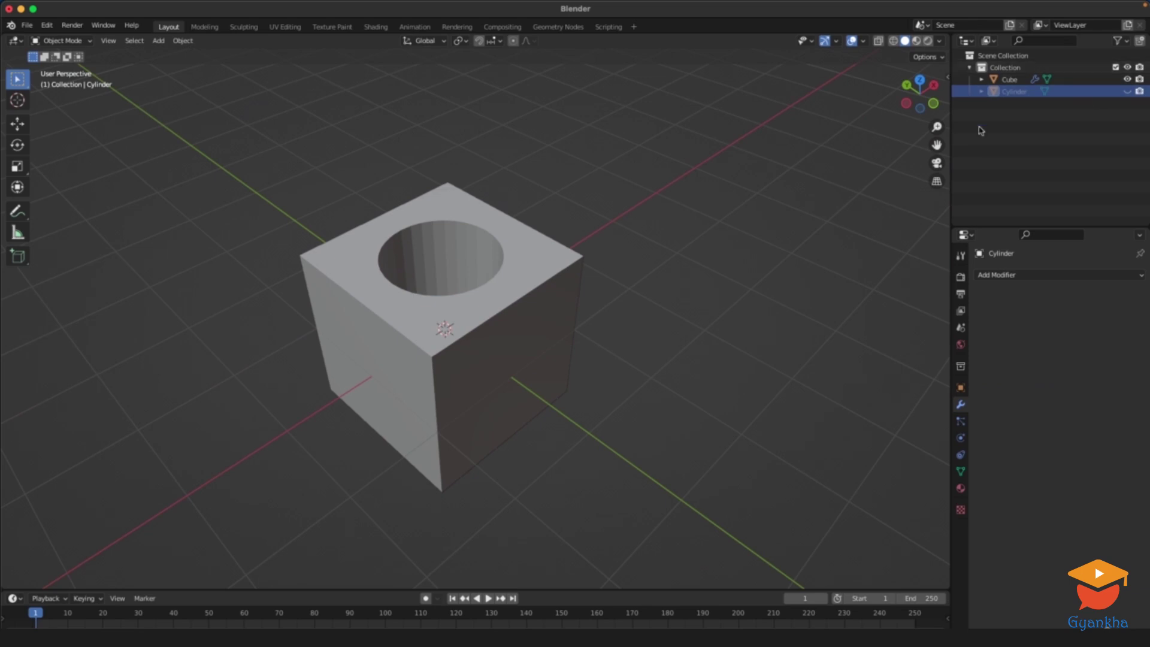
Step: Toggle the viewport visibility of the cylinder and the cube separately, leaving both objects shown
{"action": "left_click", "coordinate": [1043, 140]}
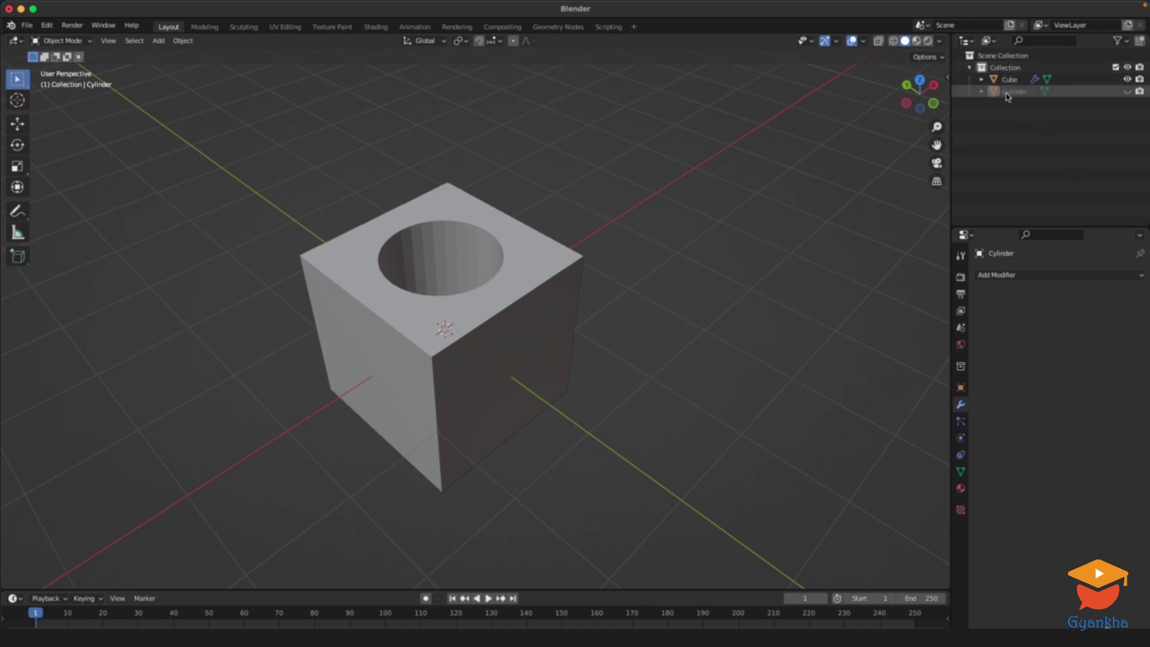
{"action": "left_click", "coordinate": [1127, 91]}
{"action": "left_click", "coordinate": [1128, 92]}
{"action": "left_click", "coordinate": [1127, 92]}
{"action": "left_click", "coordinate": [1129, 93]}
{"action": "left_click", "coordinate": [1127, 79]}
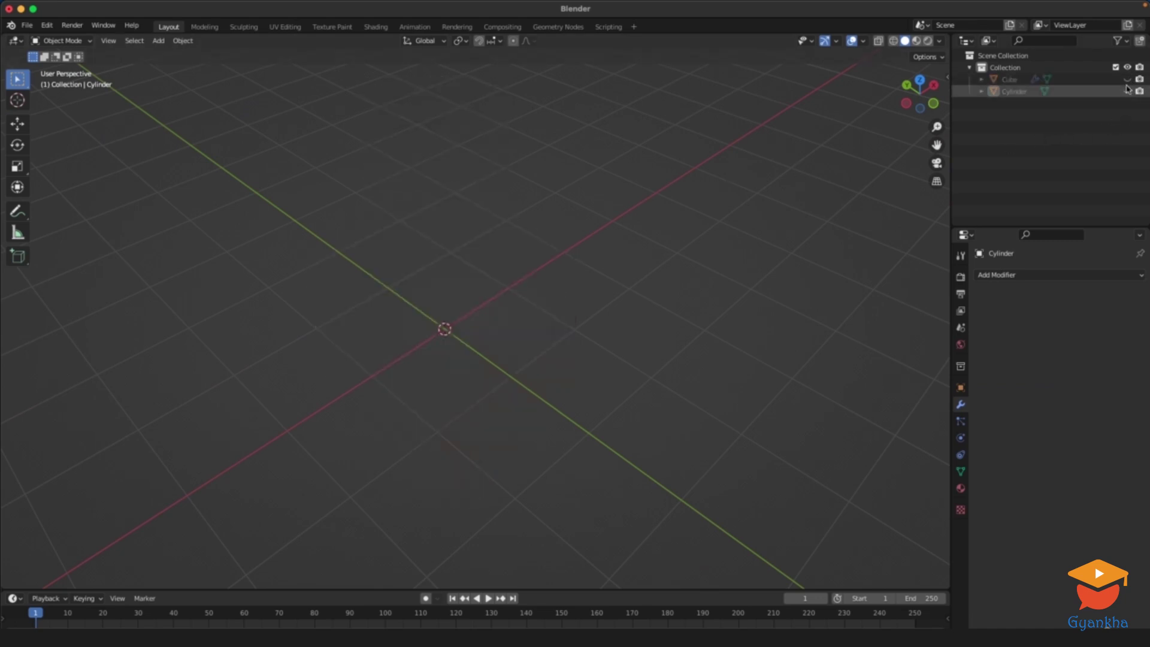
{"action": "left_click", "coordinate": [1127, 79]}
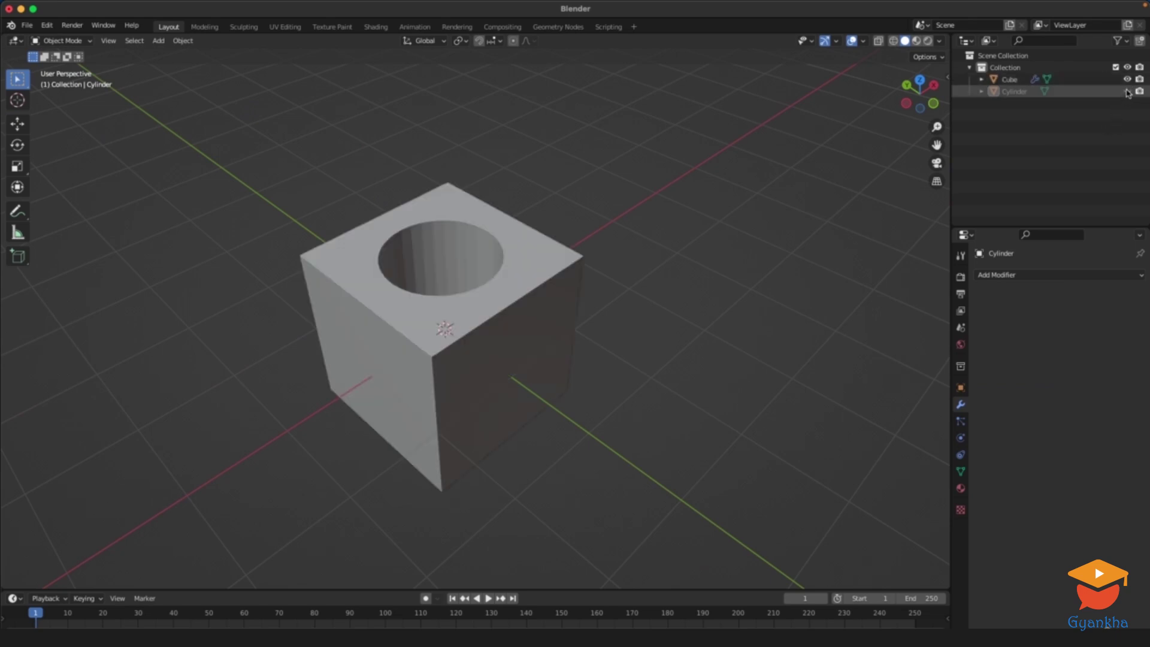
{"action": "left_click", "coordinate": [1128, 91]}
{"action": "middle_click_drag", "start_coordinate": [625, 196], "coordinate": [572, 210]}
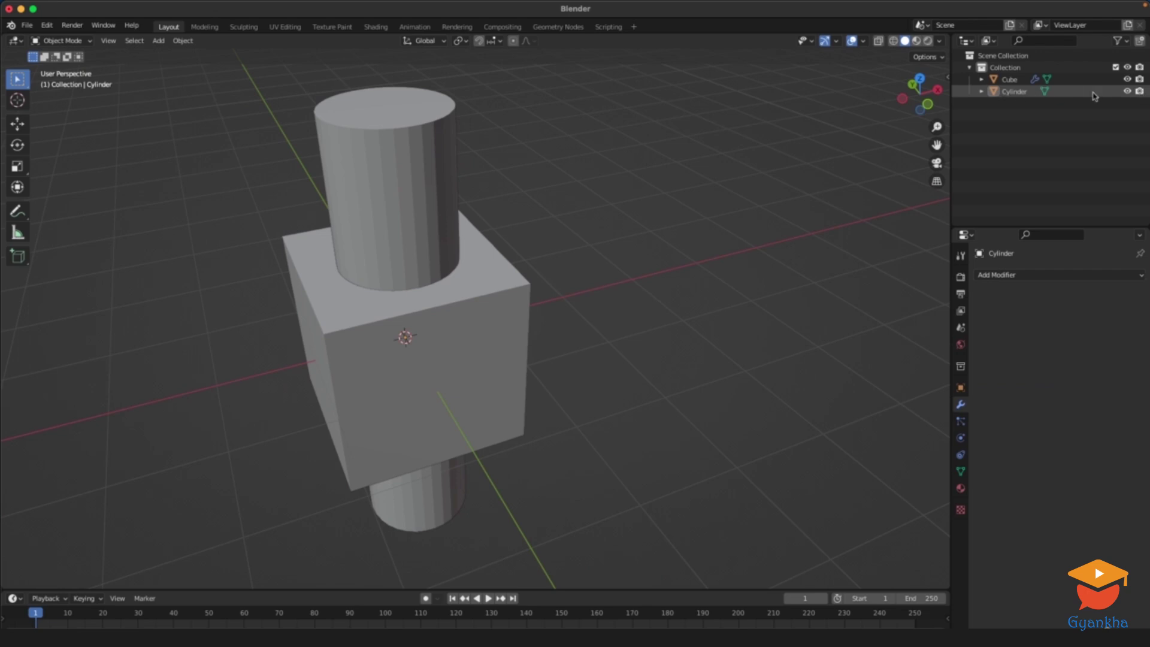
Step: Disable the cylinder in renders, and switch its viewport visibility off and back on
{"action": "left_click", "coordinate": [1141, 92]}
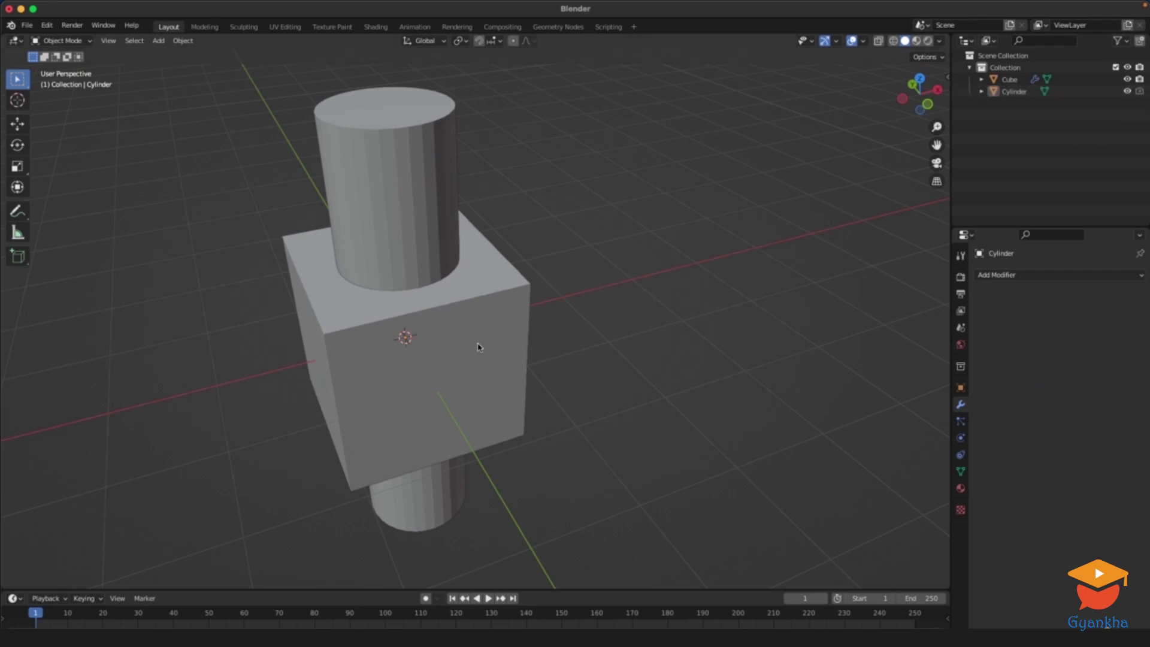
{"action": "middle_click_drag", "start_coordinate": [563, 267], "coordinate": [588, 274]}
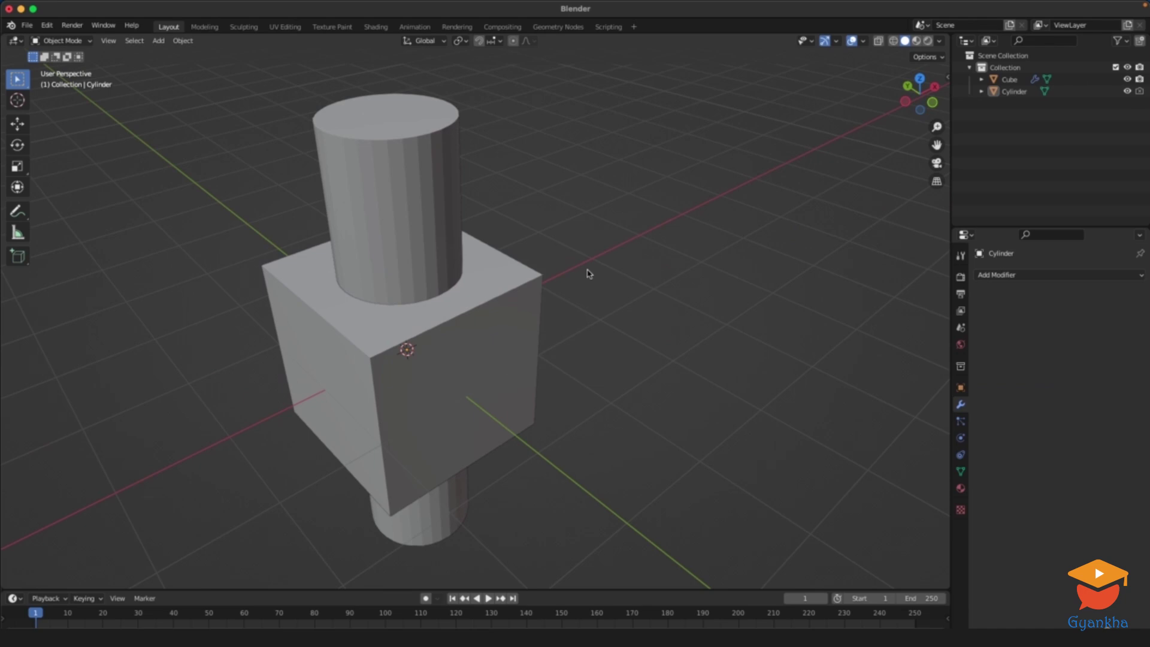
{"action": "left_click", "coordinate": [426, 208]}
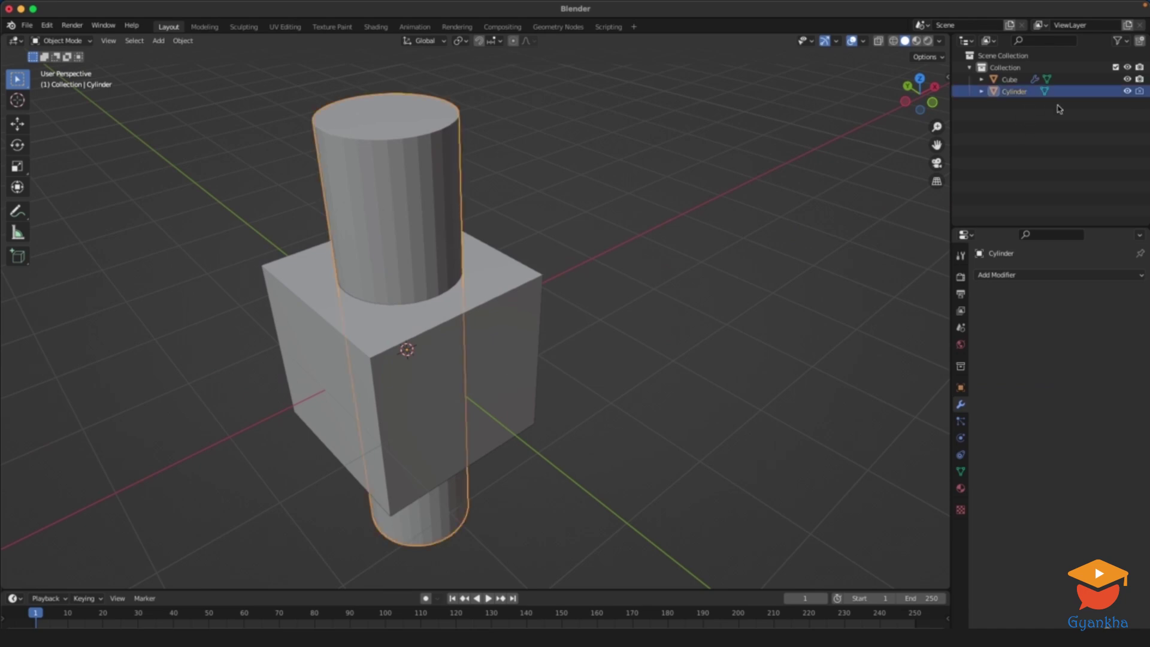
{"action": "left_click", "coordinate": [716, 190]}
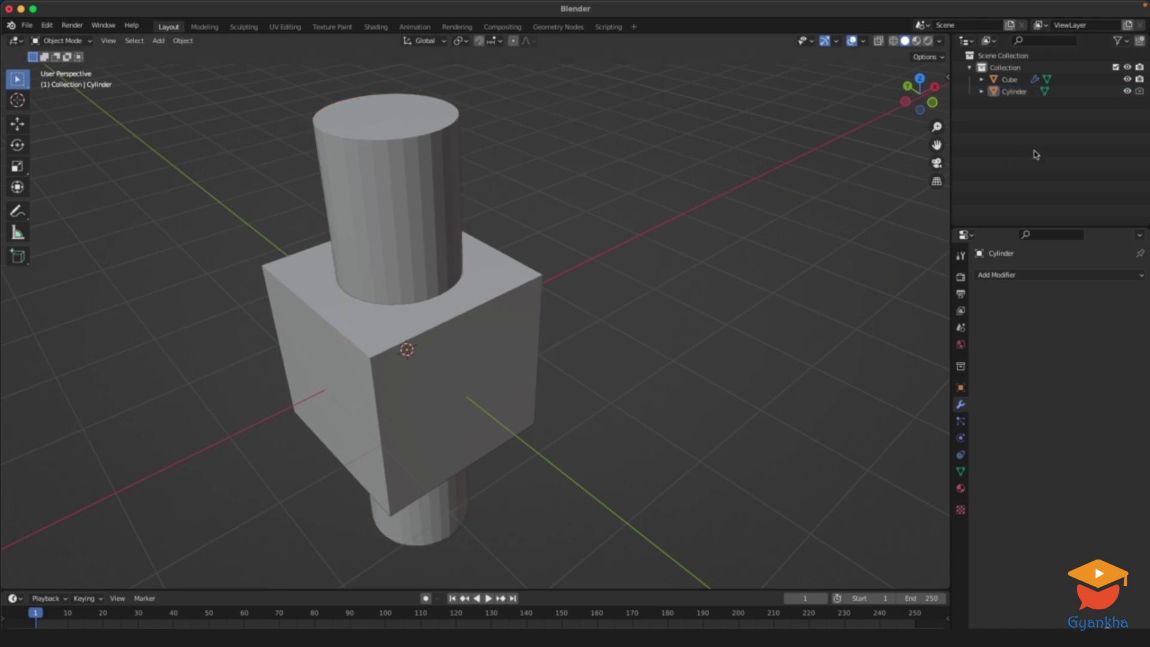
{"action": "left_click", "coordinate": [1129, 92]}
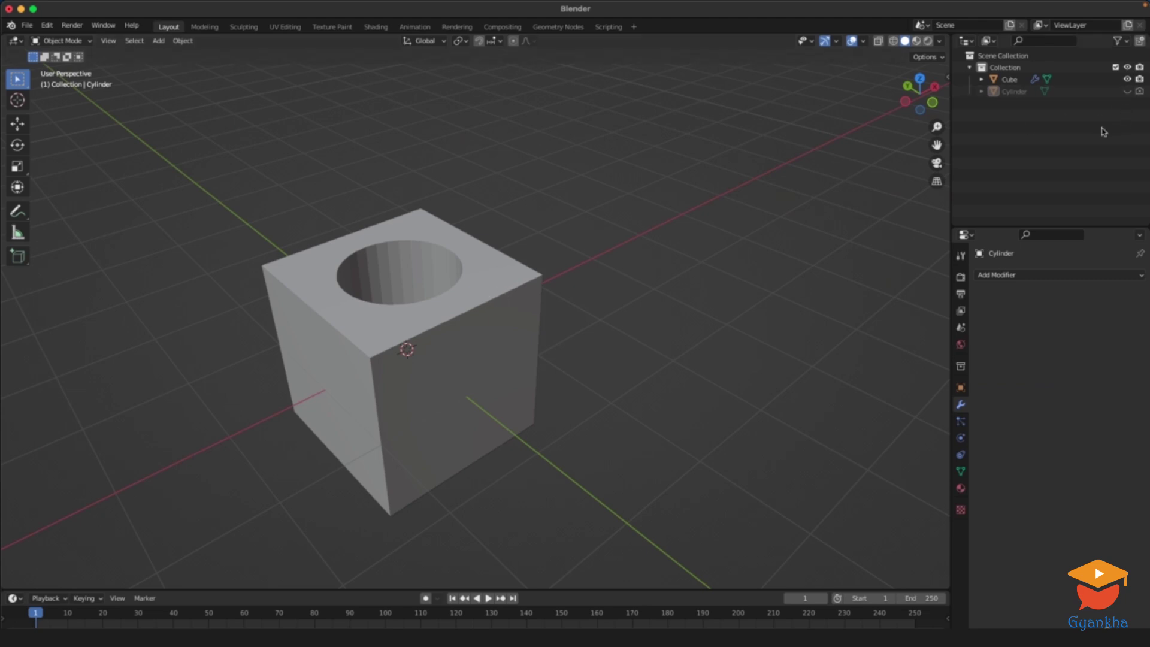
{"action": "left_click", "coordinate": [1129, 93]}
Step: Rotate the cylinder about the global X axis so it passes diagonally through the cube
{"action": "left_click", "coordinate": [509, 290]}
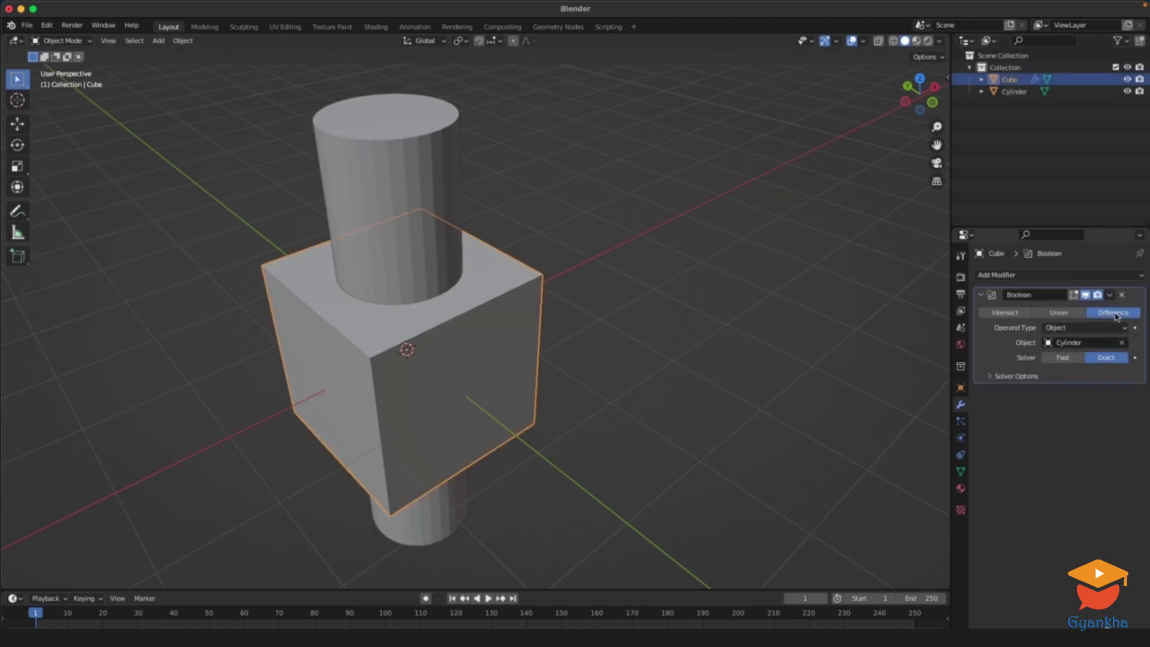
{"action": "middle_click_drag", "start_coordinate": [562, 184], "coordinate": [585, 175]}
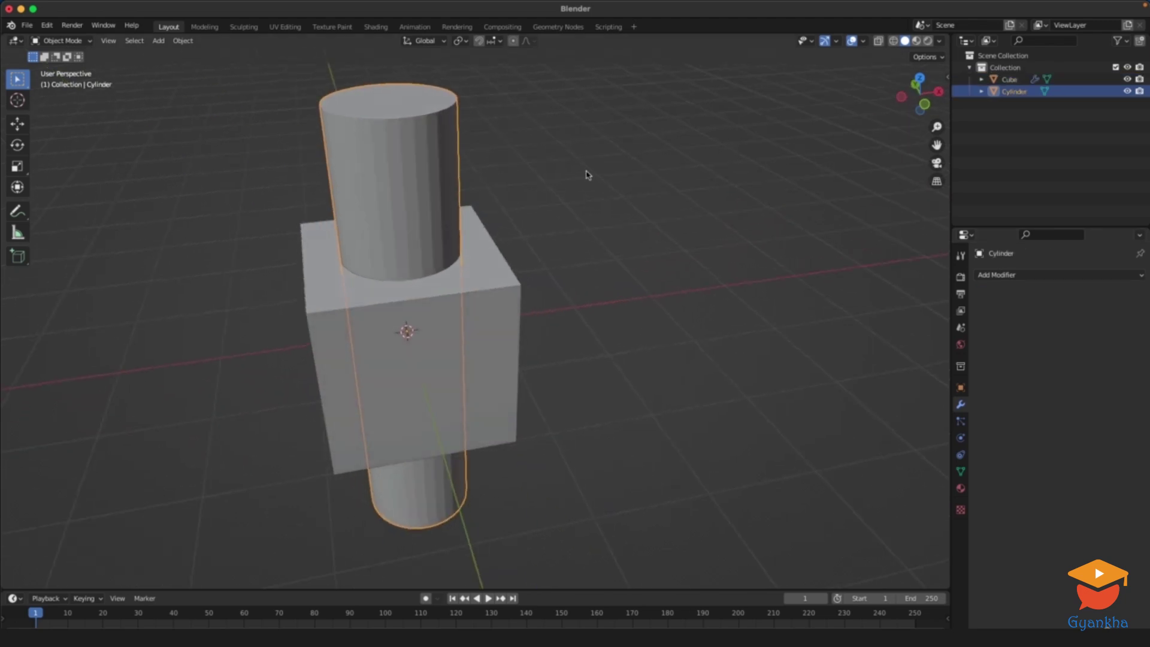
{"action": "key", "text": "r"}
{"action": "key", "text": "x"}
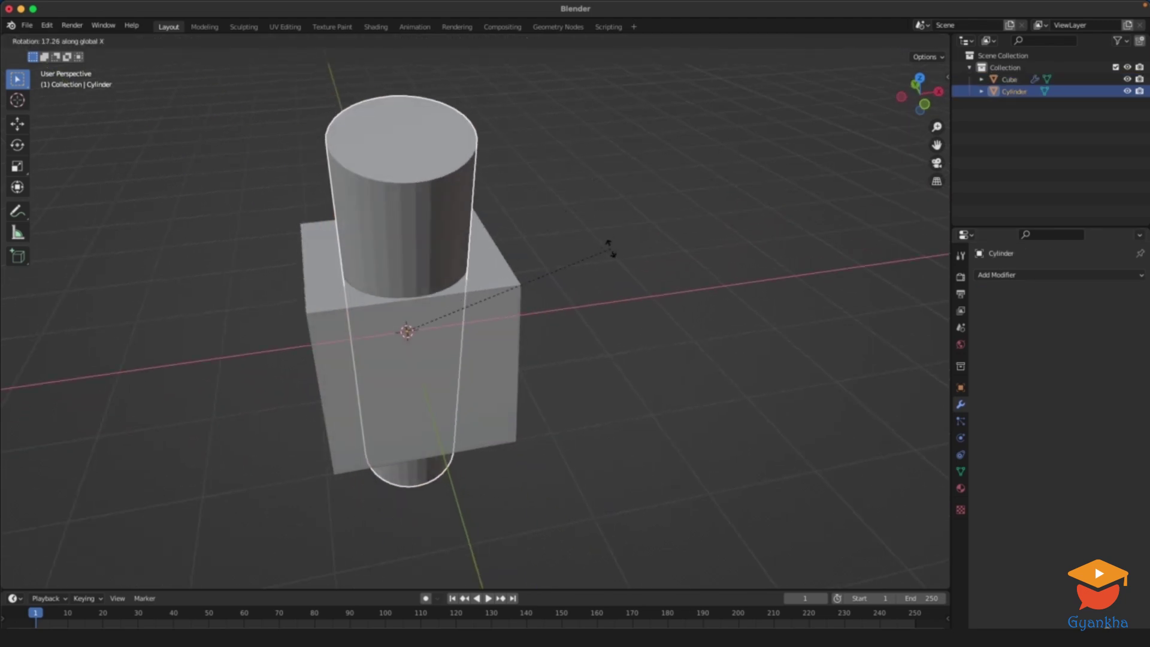
{"action": "left_click", "coordinate": [598, 321]}
{"action": "middle_click_drag", "start_coordinate": [598, 320], "coordinate": [718, 295]}
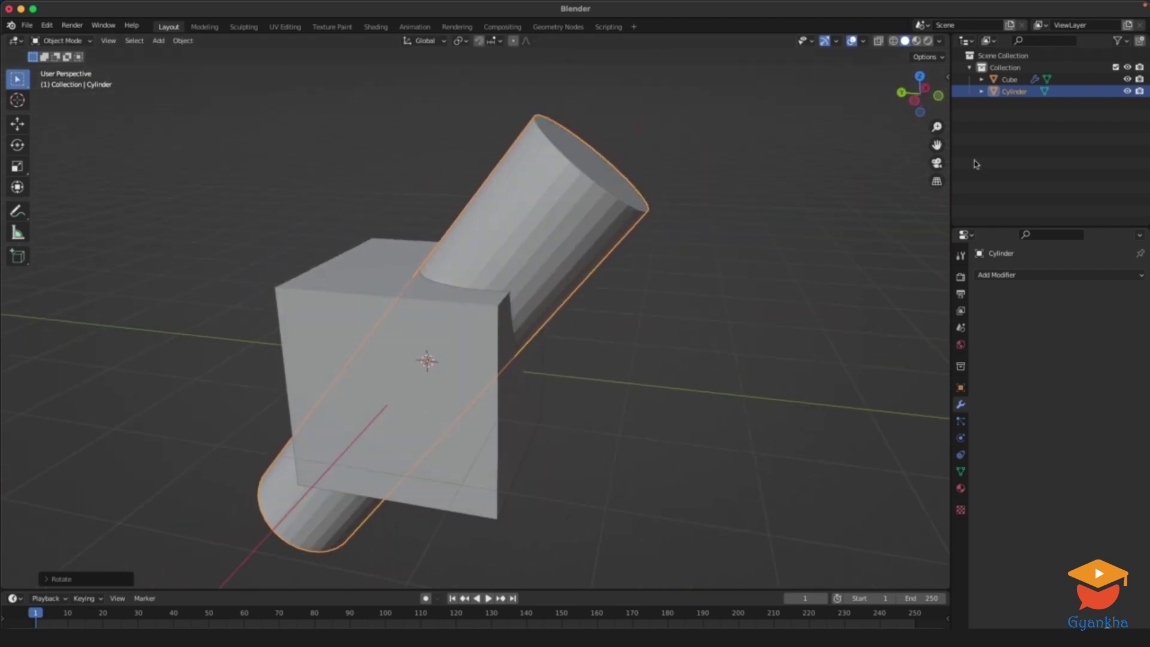
Step: Hide the tilted cylinder to examine the diagonal cut in the cube, and show it again
{"action": "left_click", "coordinate": [1128, 92]}
{"action": "middle_click_drag", "start_coordinate": [684, 259], "coordinate": [587, 282]}
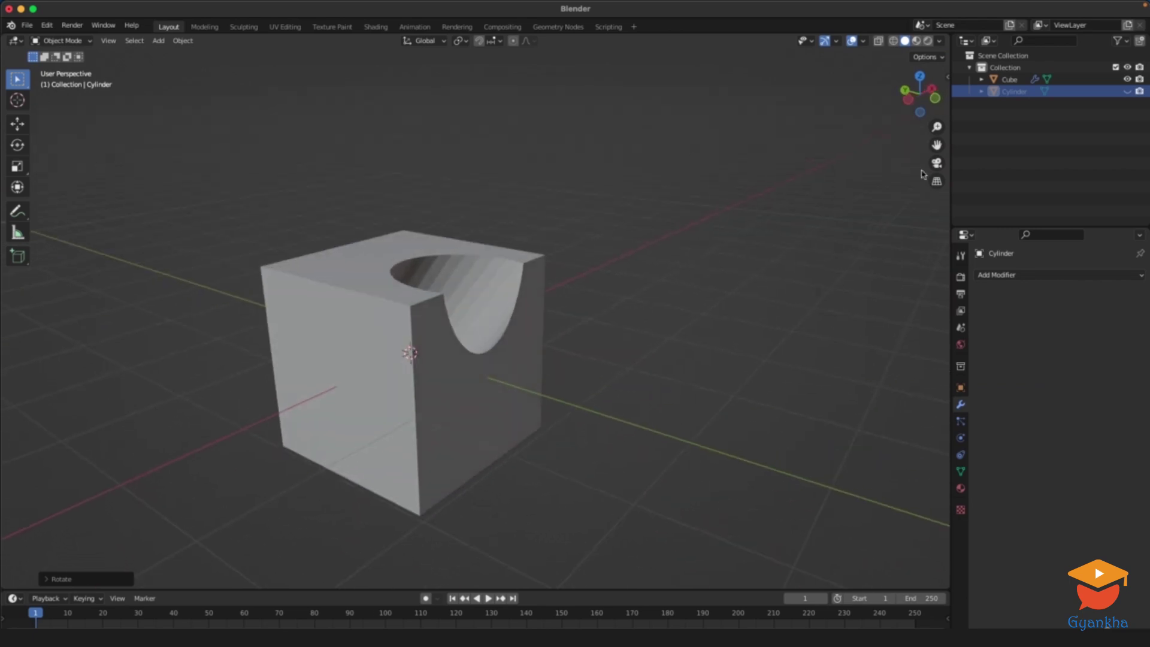
{"action": "left_click", "coordinate": [1128, 92]}
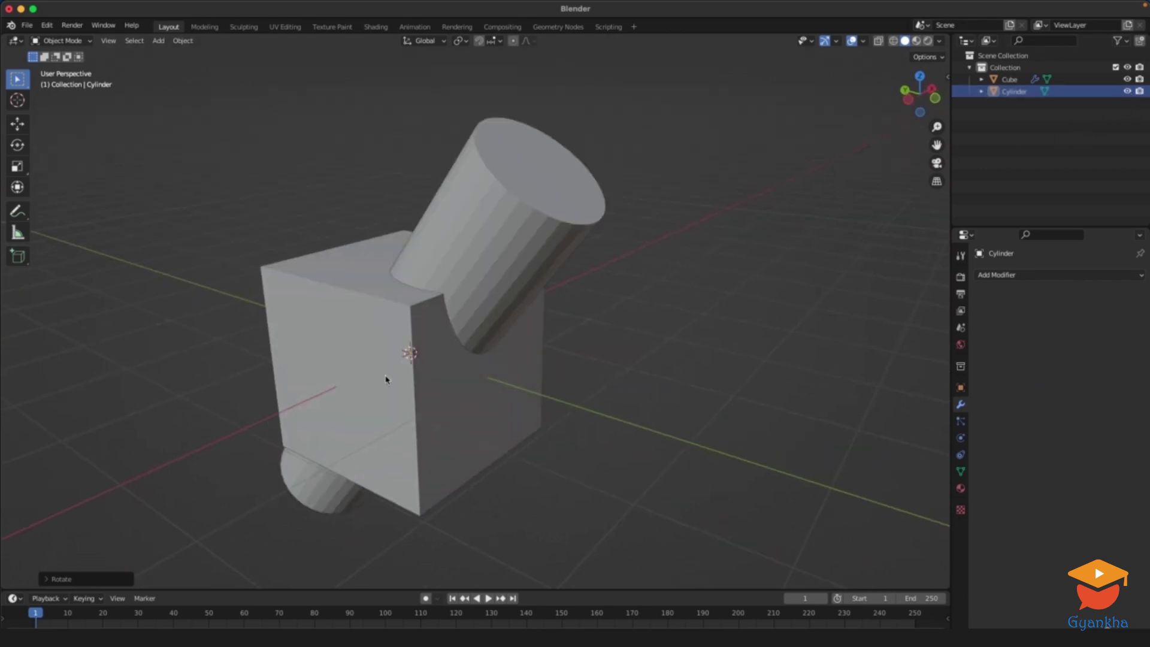
Step: Set the cube's Boolean modifier operation to Union
{"action": "left_click", "coordinate": [402, 382]}
{"action": "middle_click_drag", "start_coordinate": [637, 312], "coordinate": [626, 264]}
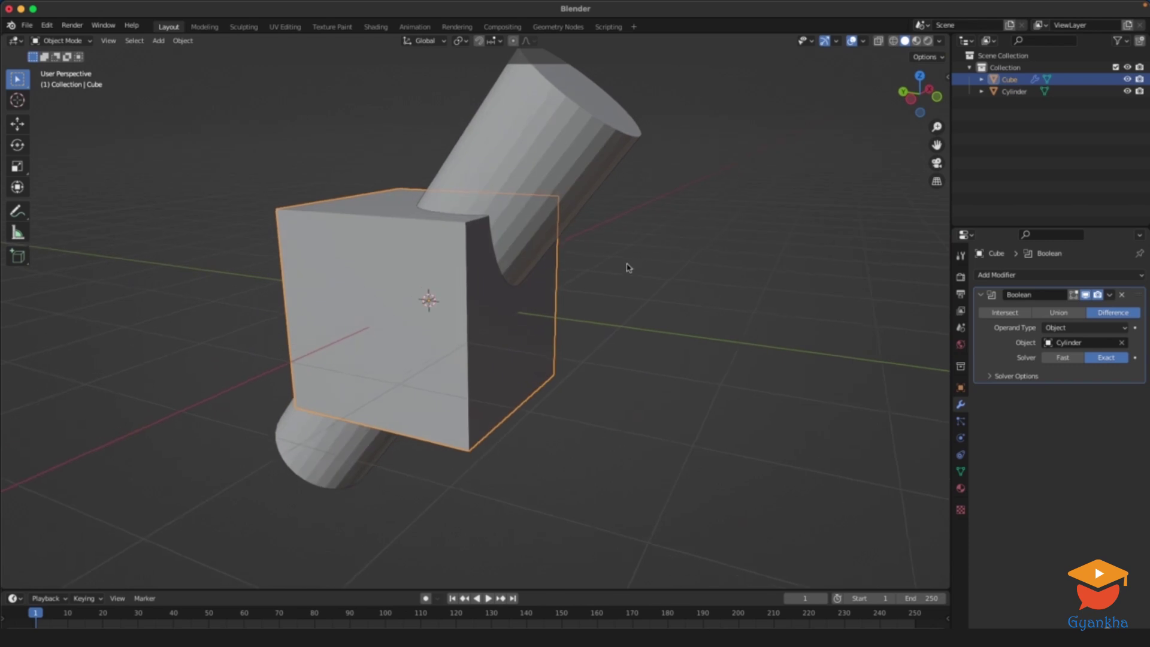
{"action": "left_click", "coordinate": [1059, 312]}
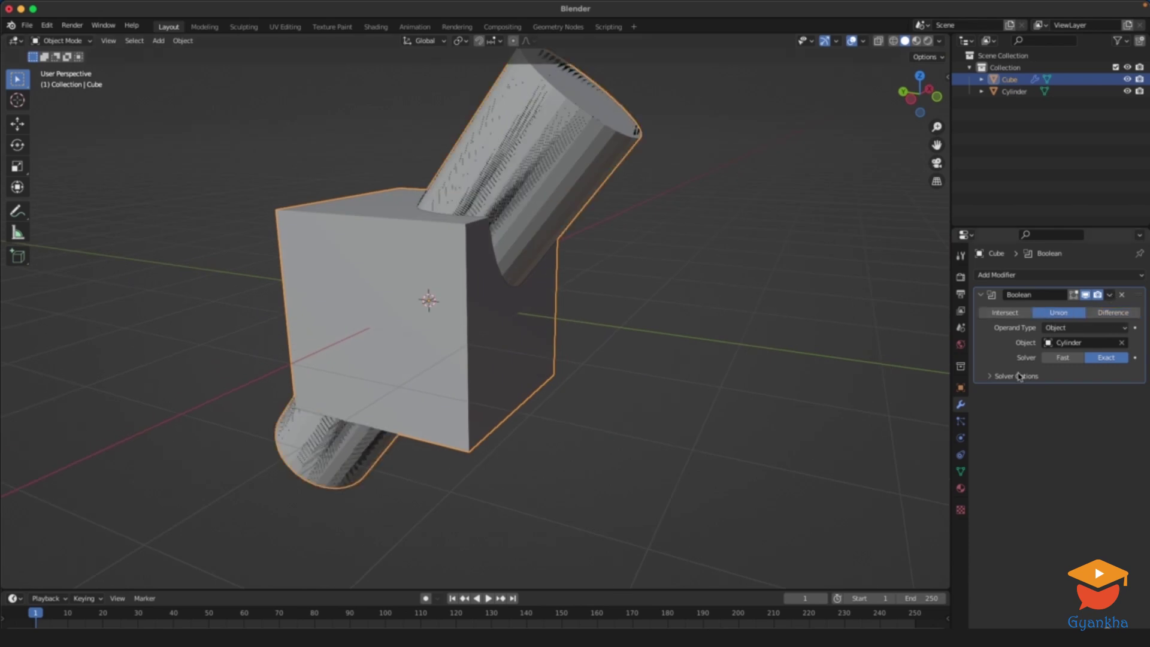
{"action": "left_click", "coordinate": [659, 285]}
{"action": "mouse_move", "coordinate": [606, 234]}
{"action": "middle_mouse_down"}
{"action": "mouse_move", "coordinate": [622, 252]}
{"action": "mouse_move", "coordinate": [606, 236]}
{"action": "middle_mouse_up"}
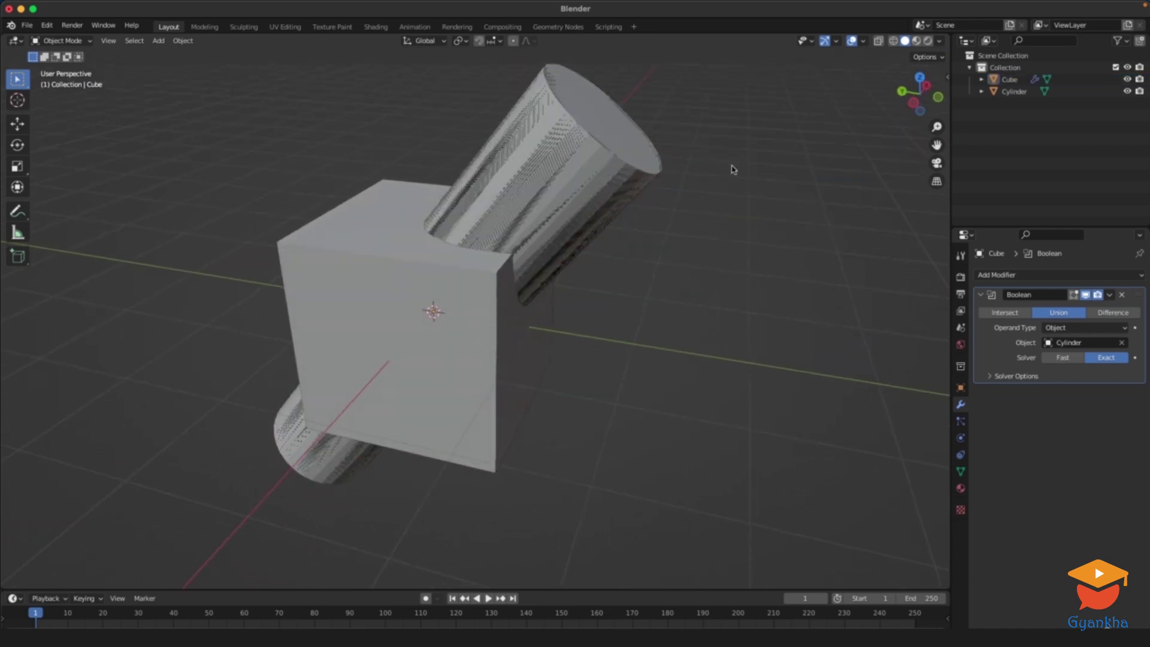
{"action": "left_click", "coordinate": [590, 176]}
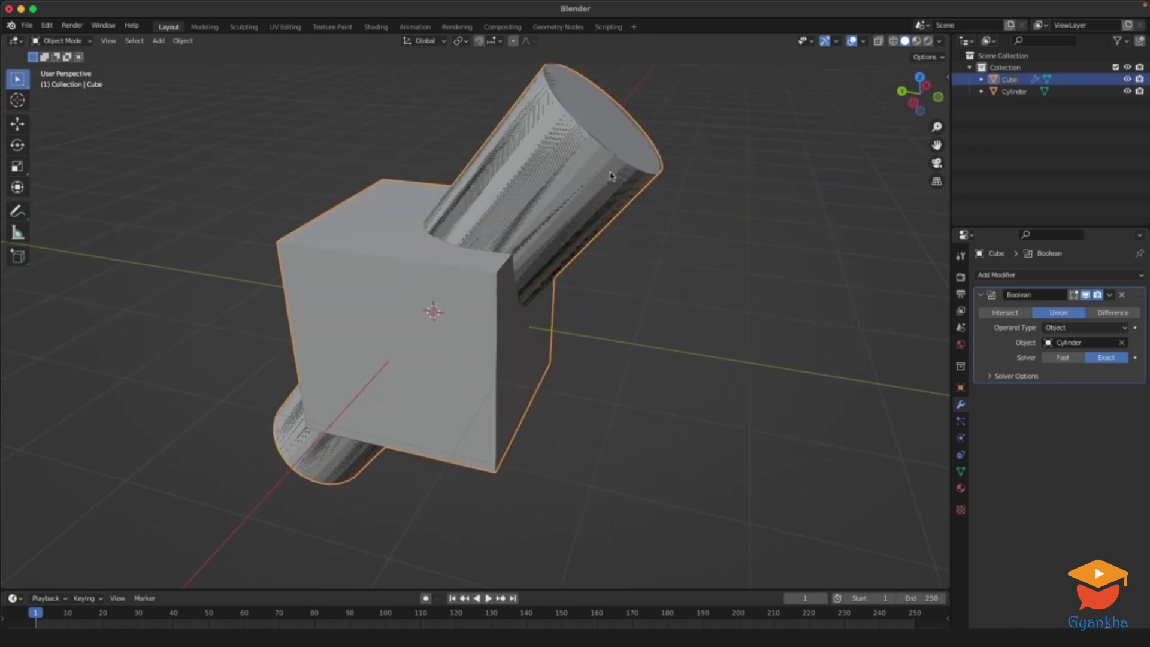
Step: Hide the cylinder to examine the cube's union shape, and show the cylinder again with the cube selected
{"action": "left_click", "coordinate": [1031, 91]}
{"action": "left_click", "coordinate": [1128, 92]}
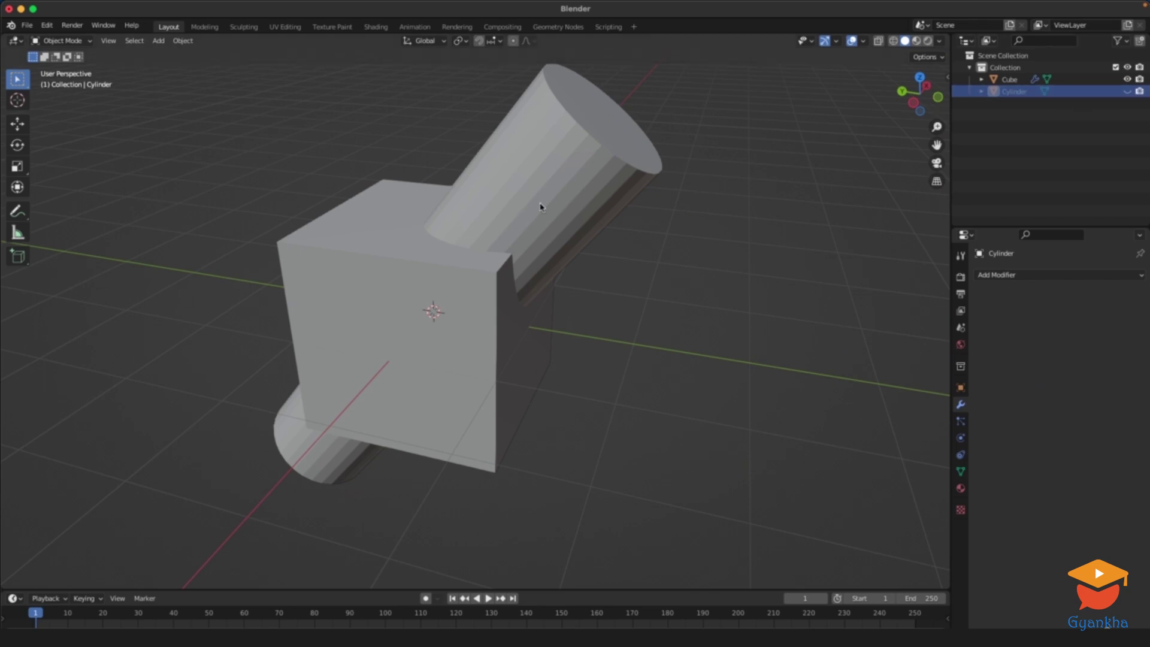
{"action": "left_click", "coordinate": [1010, 79]}
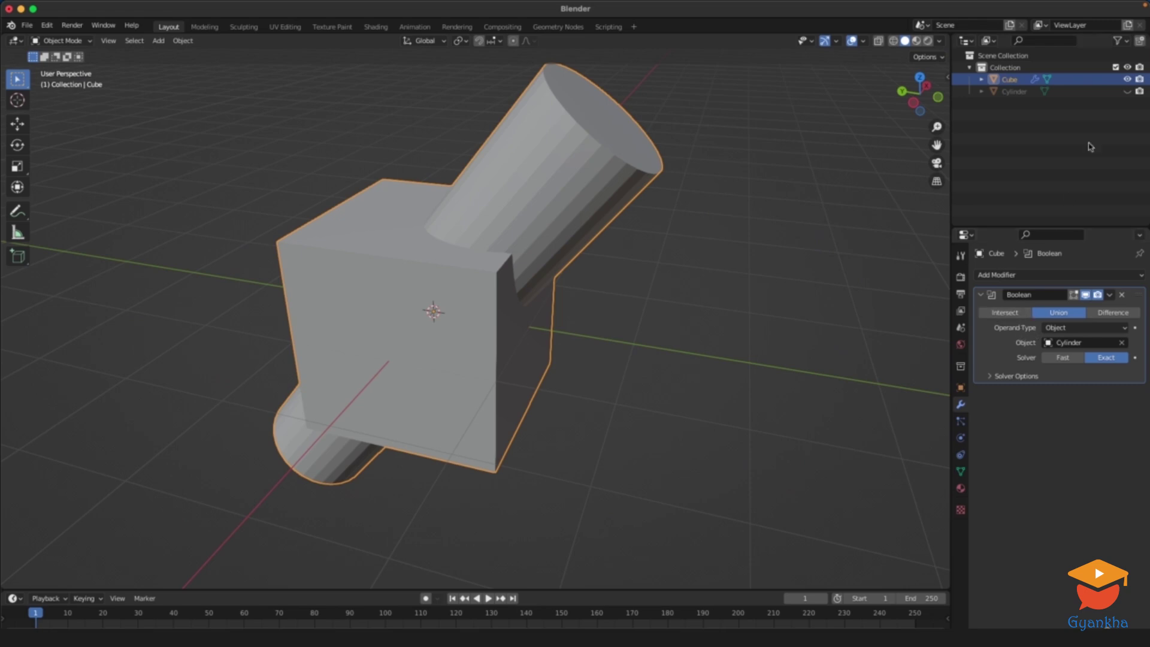
{"action": "left_click", "coordinate": [1127, 92]}
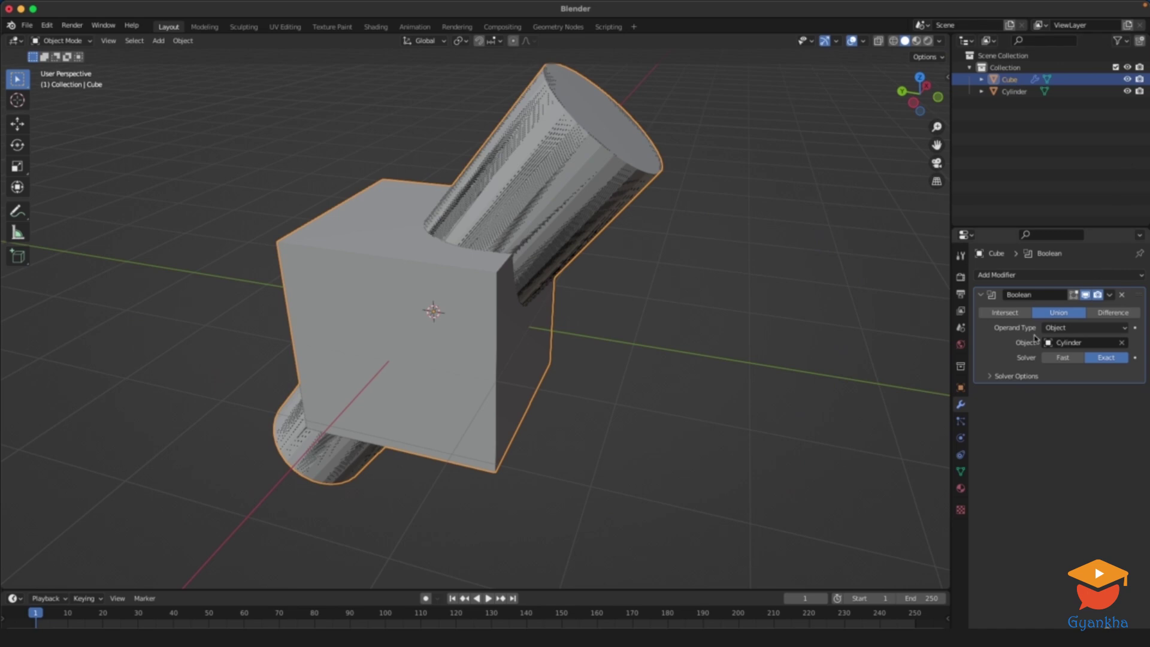
Step: Set the cube's Boolean operation to Intersect, and hide the cylinder to inspect the shared volume
{"action": "left_click", "coordinate": [1006, 313]}
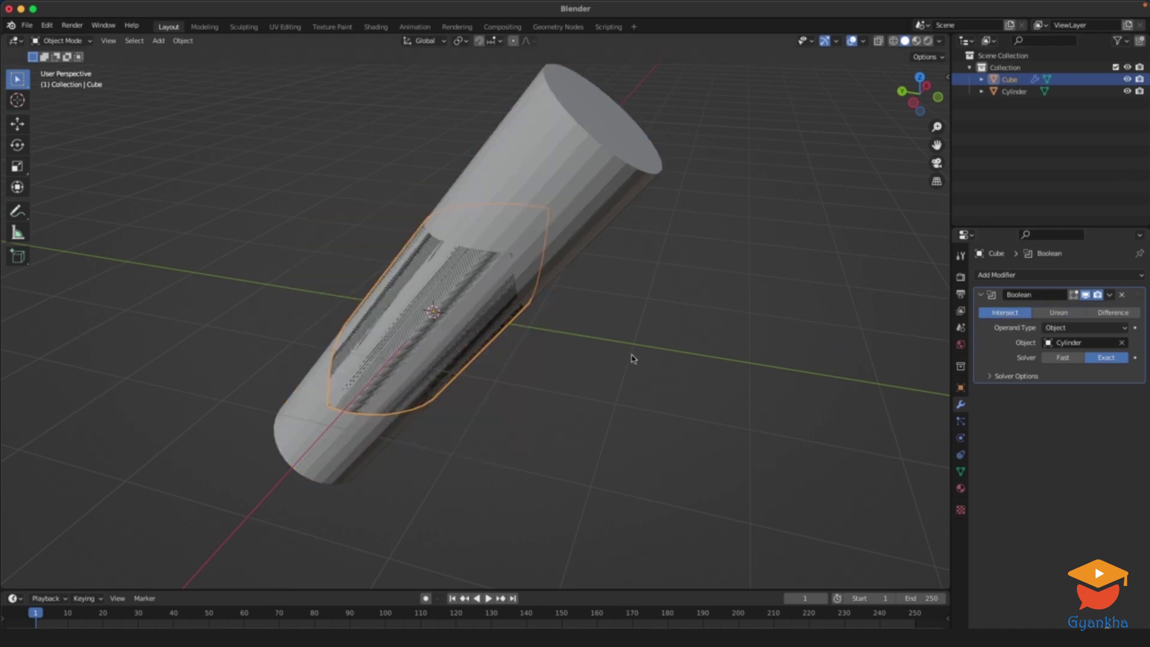
{"action": "middle_click_drag", "start_coordinate": [623, 366], "coordinate": [639, 343]}
{"action": "left_click", "coordinate": [578, 149]}
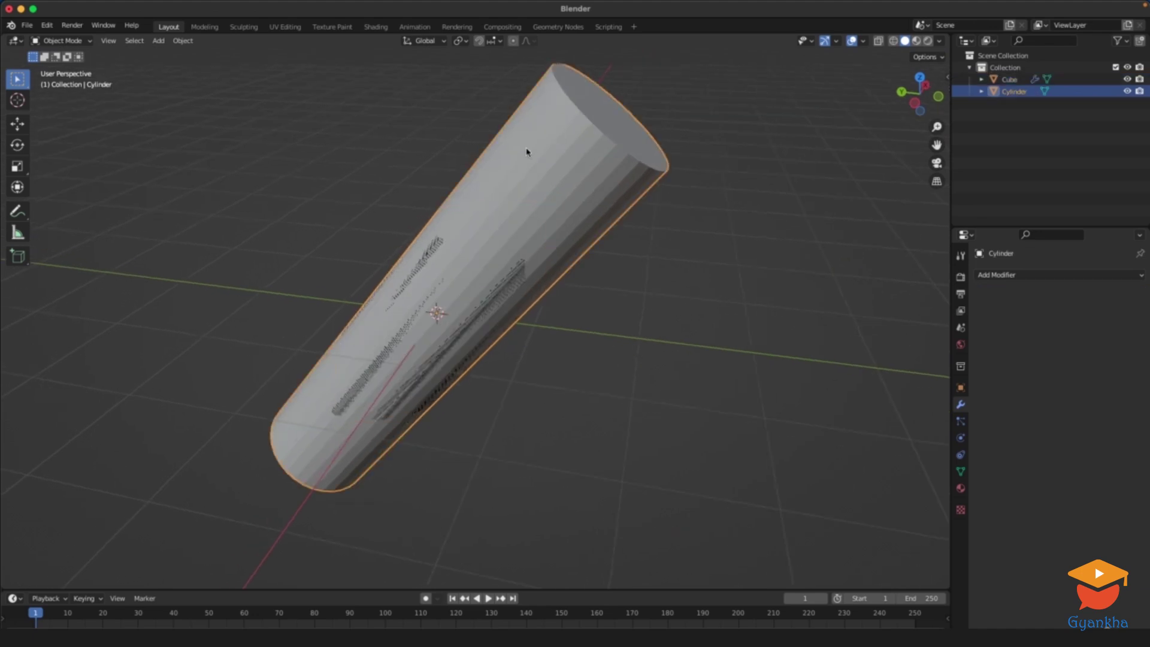
{"action": "left_click", "coordinate": [1128, 91]}
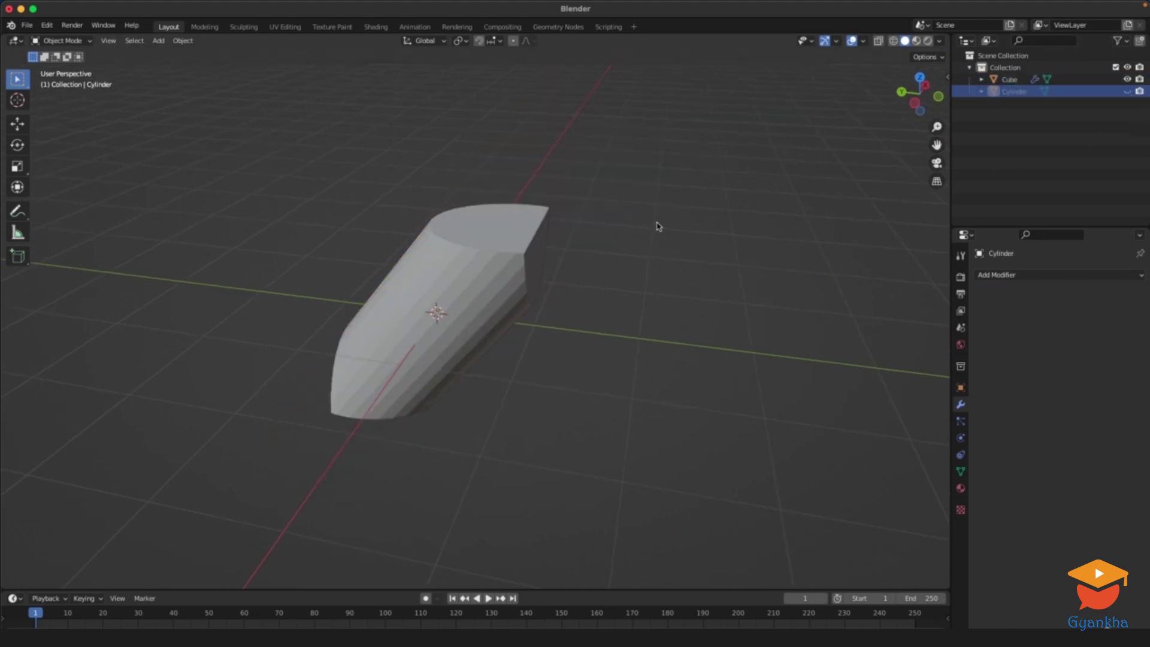
{"action": "left_click", "coordinate": [502, 293]}
{"action": "middle_click_drag", "start_coordinate": [502, 292], "coordinate": [611, 266]}
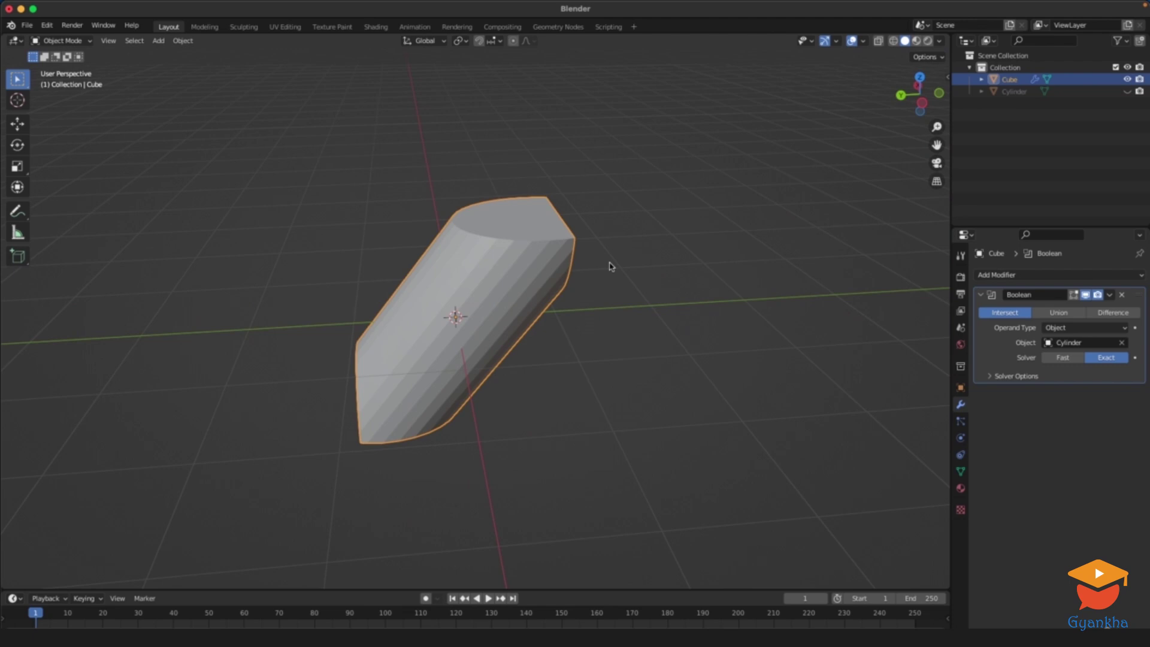
Step: Set the cube's Boolean modifier operation to Difference and inspect the diagonal cut
{"action": "mouse_move", "coordinate": [565, 240]}
{"action": "middle_mouse_down"}
{"action": "mouse_move", "coordinate": [528, 258]}
{"action": "mouse_move", "coordinate": [505, 252]}
{"action": "mouse_move", "coordinate": [582, 230]}
{"action": "middle_mouse_up"}
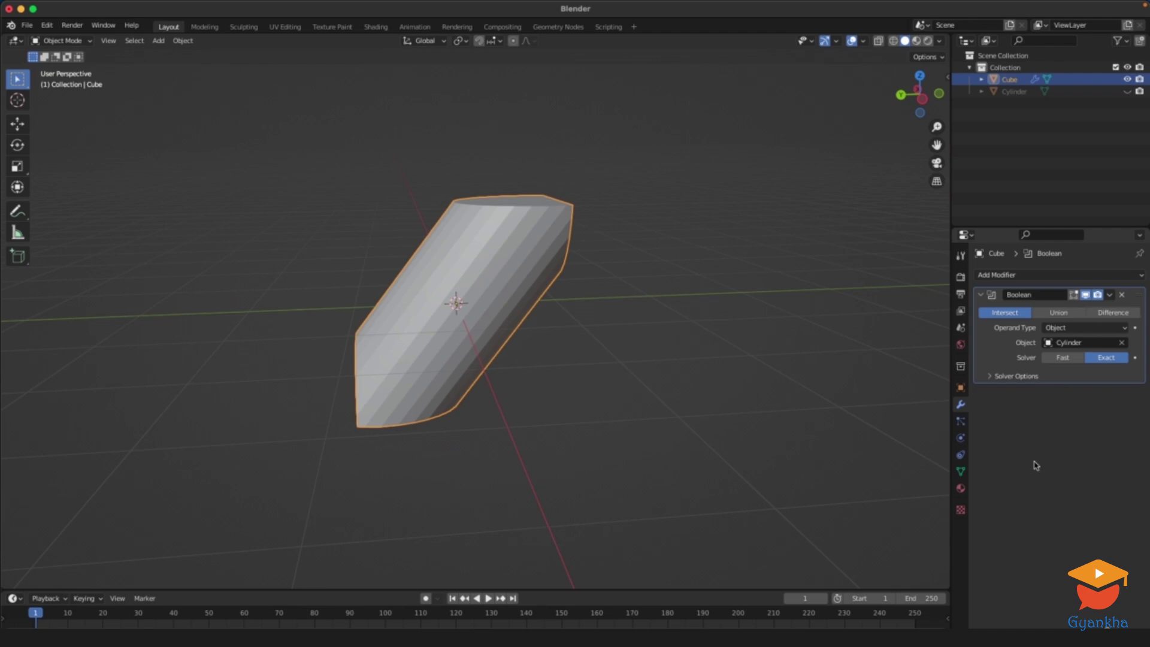
{"action": "left_click", "coordinate": [1113, 312]}
{"action": "middle_click_drag", "start_coordinate": [627, 315], "coordinate": [732, 218]}
{"action": "left_click", "coordinate": [649, 290]}
{"action": "middle_click_drag", "start_coordinate": [537, 234], "coordinate": [537, 247]}
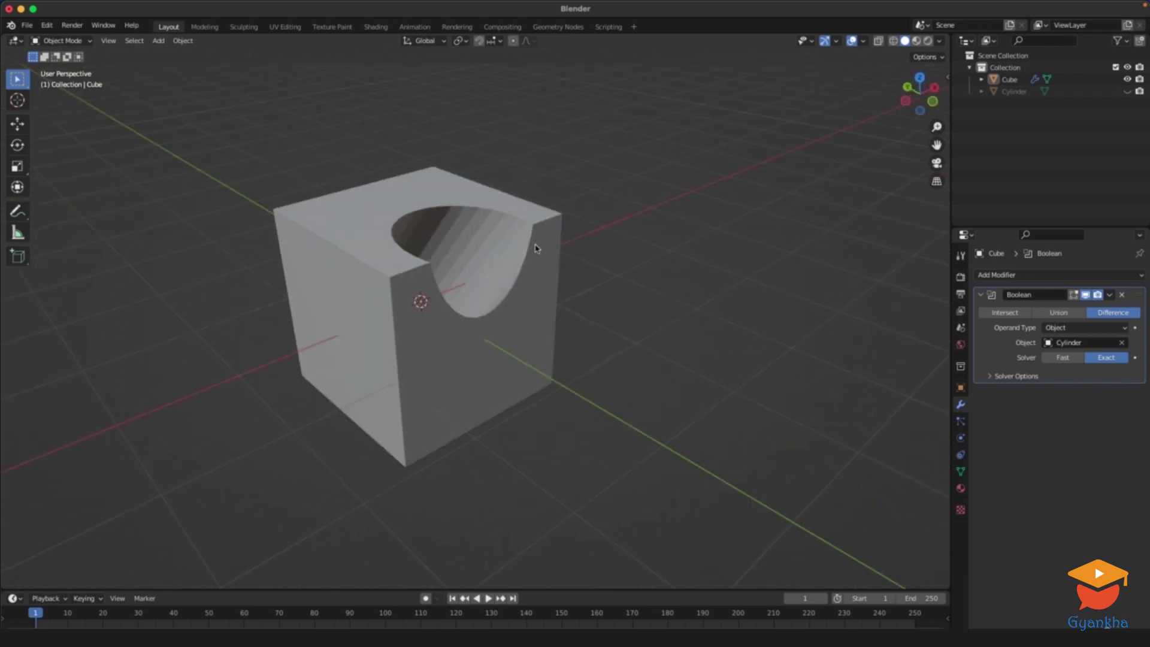
Step: Apply the Boolean modifier to the cube
{"action": "left_click", "coordinate": [486, 214]}
{"action": "middle_click_drag", "start_coordinate": [474, 274], "coordinate": [592, 300]}
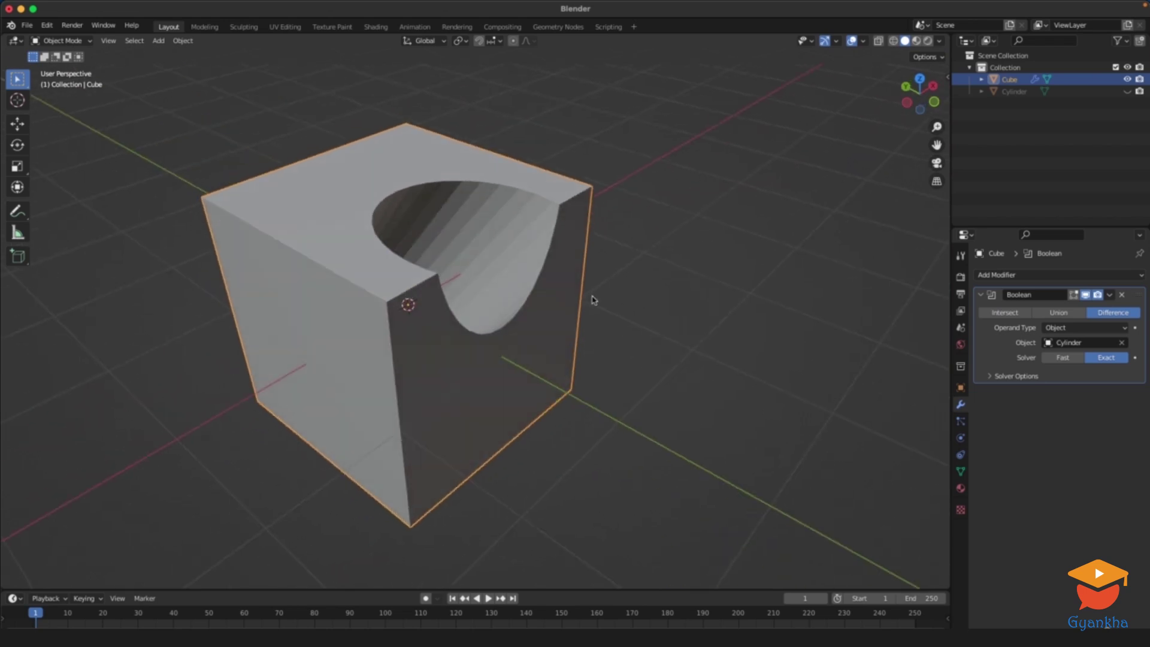
{"action": "left_click", "coordinate": [1110, 295]}
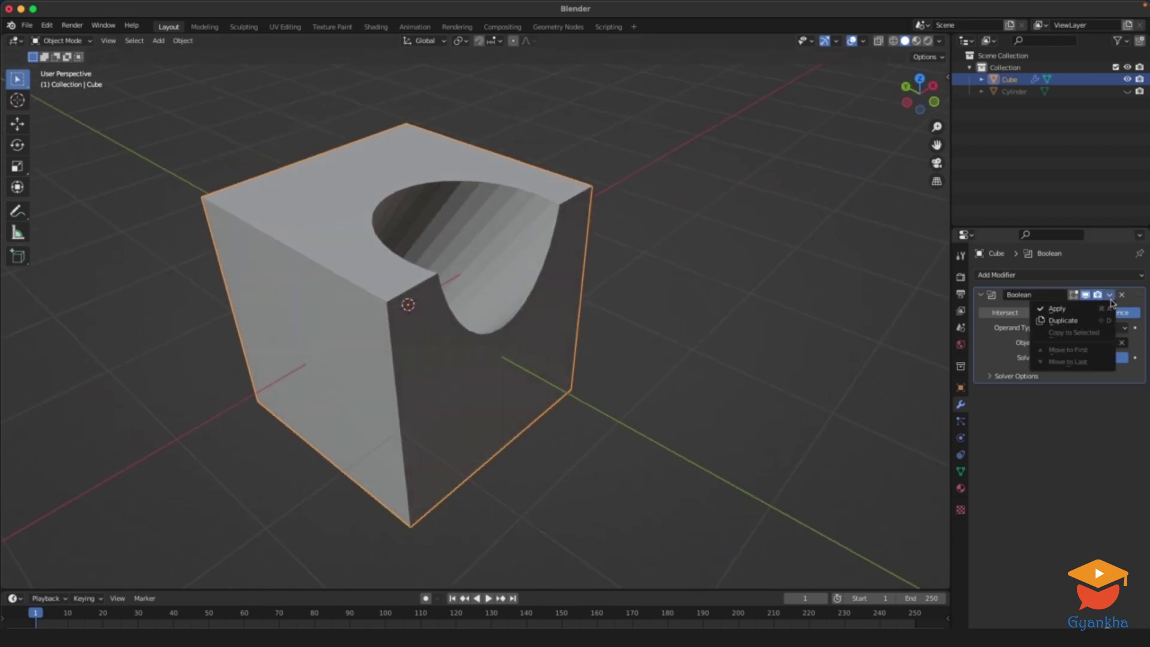
{"action": "left_click", "coordinate": [1064, 311]}
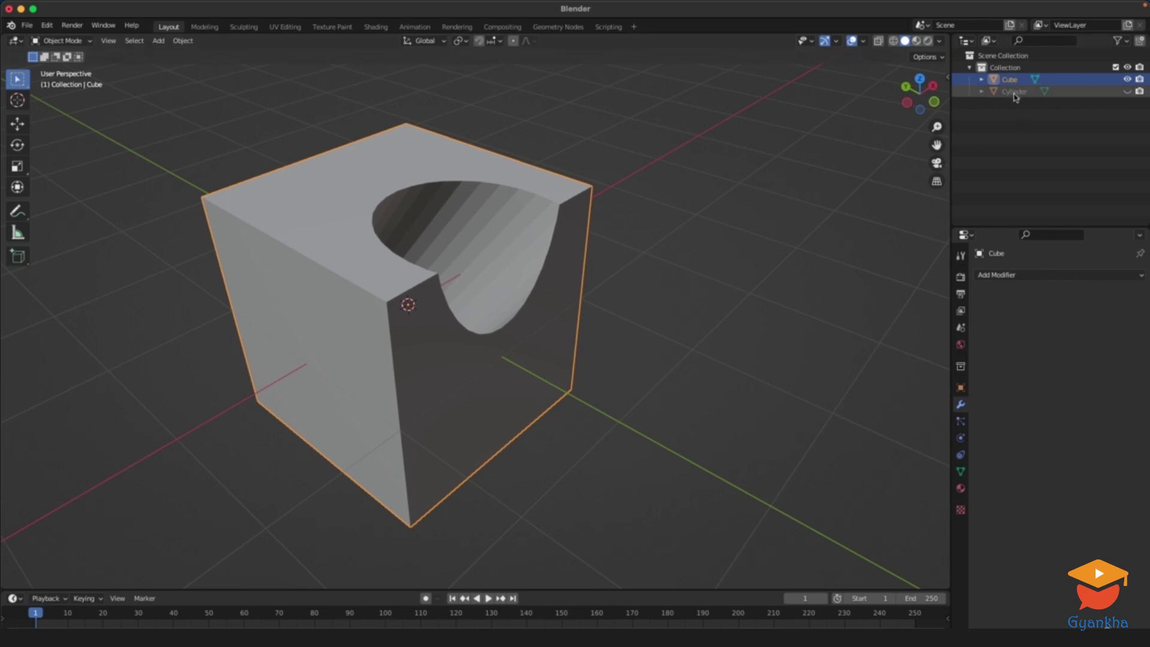
Step: Unhide the tilted cylinder and delete it, leaving the cut cube in place
{"action": "left_click", "coordinate": [1128, 93]}
{"action": "left_click", "coordinate": [609, 159]}
{"action": "middle_click_drag", "start_coordinate": [608, 159], "coordinate": [605, 217]}
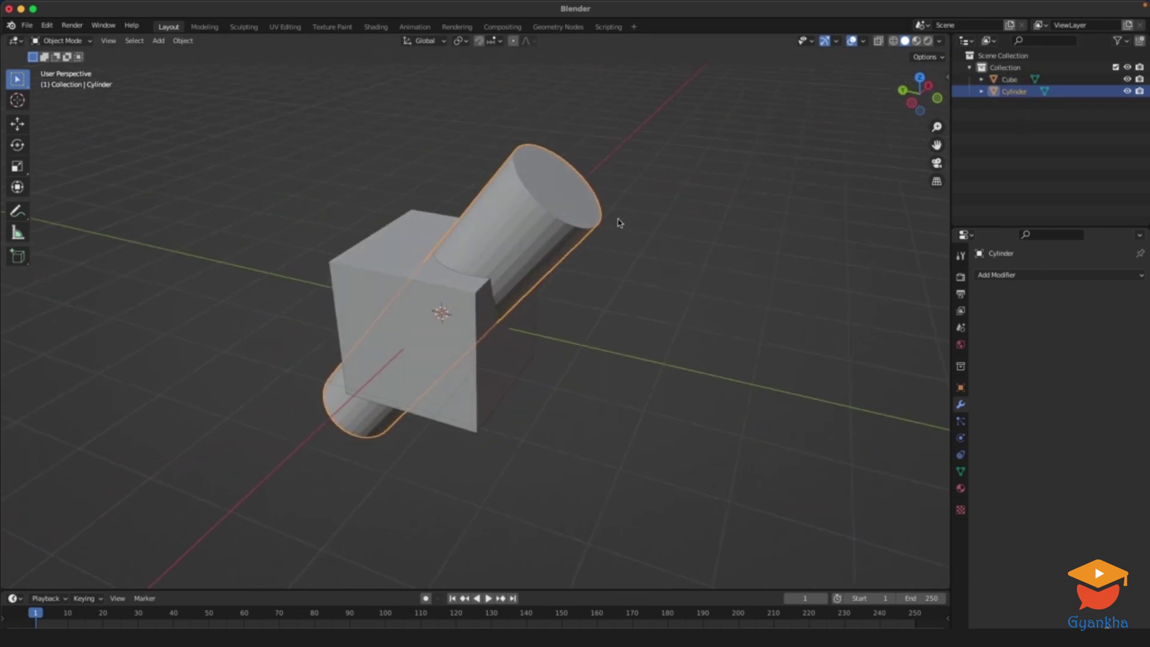
{"action": "key", "text": "x"}
{"action": "left_click", "coordinate": [653, 179]}
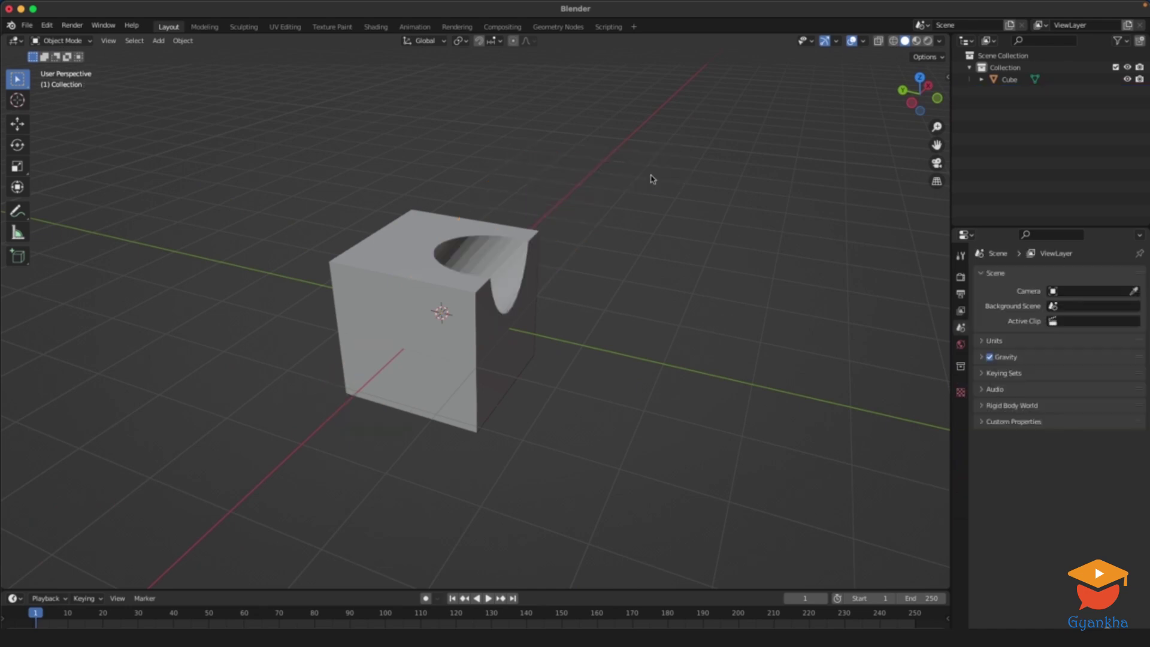
Step: Select the cut cube and enter Edit Mode to examine the mesh around the hole
{"action": "left_click", "coordinate": [489, 315]}
{"action": "middle_click_drag", "start_coordinate": [469, 321], "coordinate": [522, 290]}
{"action": "scroll", "coordinate": [524, 264], "scroll_direction": "up", "scroll_amount": 3}
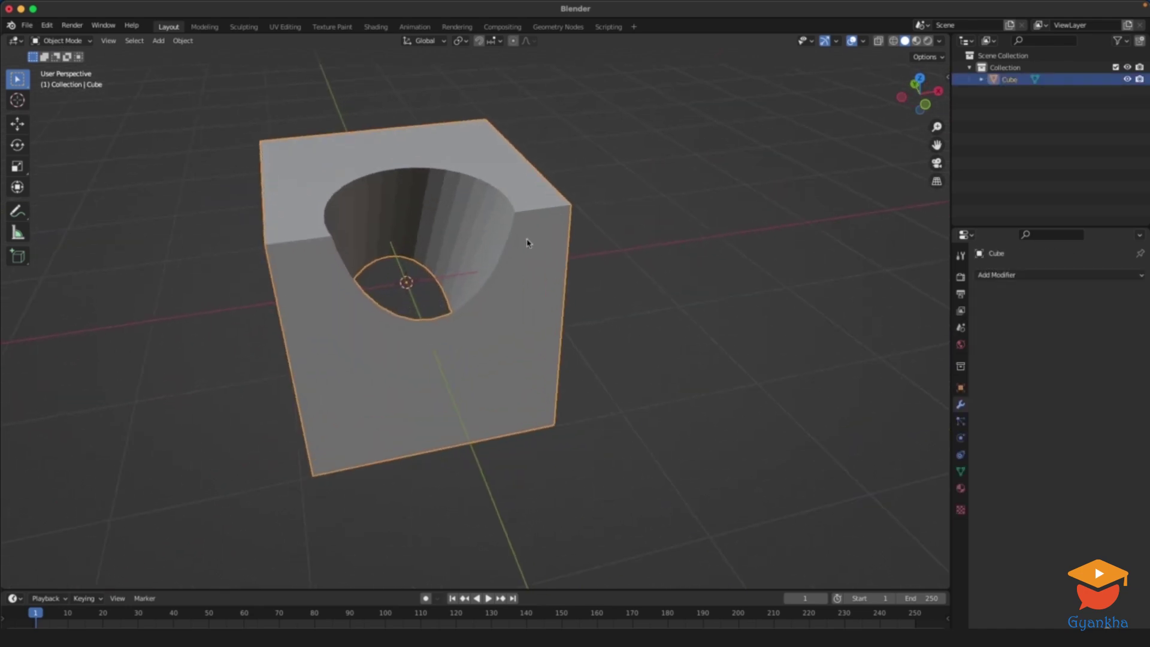
{"action": "middle_click_drag", "start_coordinate": [527, 239], "coordinate": [614, 272]}
{"action": "key", "text": "Tab"}
{"action": "middle_click_drag", "start_coordinate": [665, 244], "coordinate": [593, 290]}
{"action": "left_click", "coordinate": [674, 273]}
{"action": "scroll", "coordinate": [521, 205], "scroll_direction": "up", "scroll_amount": 4}
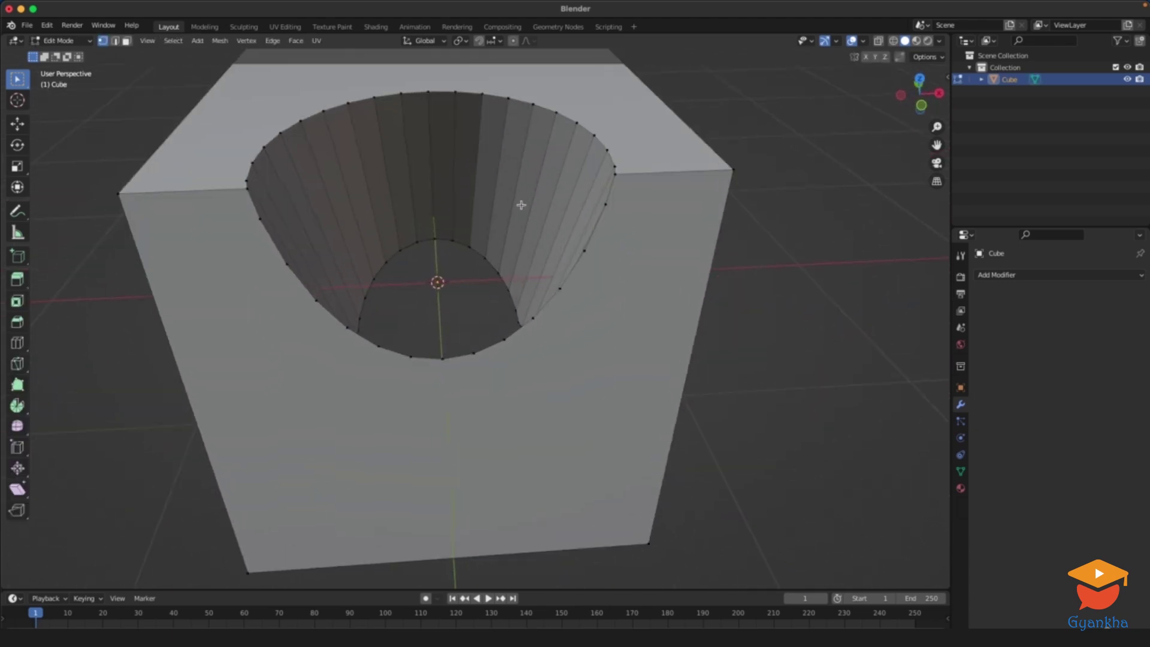
{"action": "middle_click_drag", "start_coordinate": [521, 205], "coordinate": [552, 228]}
Step: Switch to face selection and select a single narrow face on the hole's inner wall
{"action": "key", "text": "3"}
{"action": "left_click", "coordinate": [487, 183]}
{"action": "left_click", "coordinate": [414, 170]}
{"action": "left_click", "coordinate": [367, 190]}
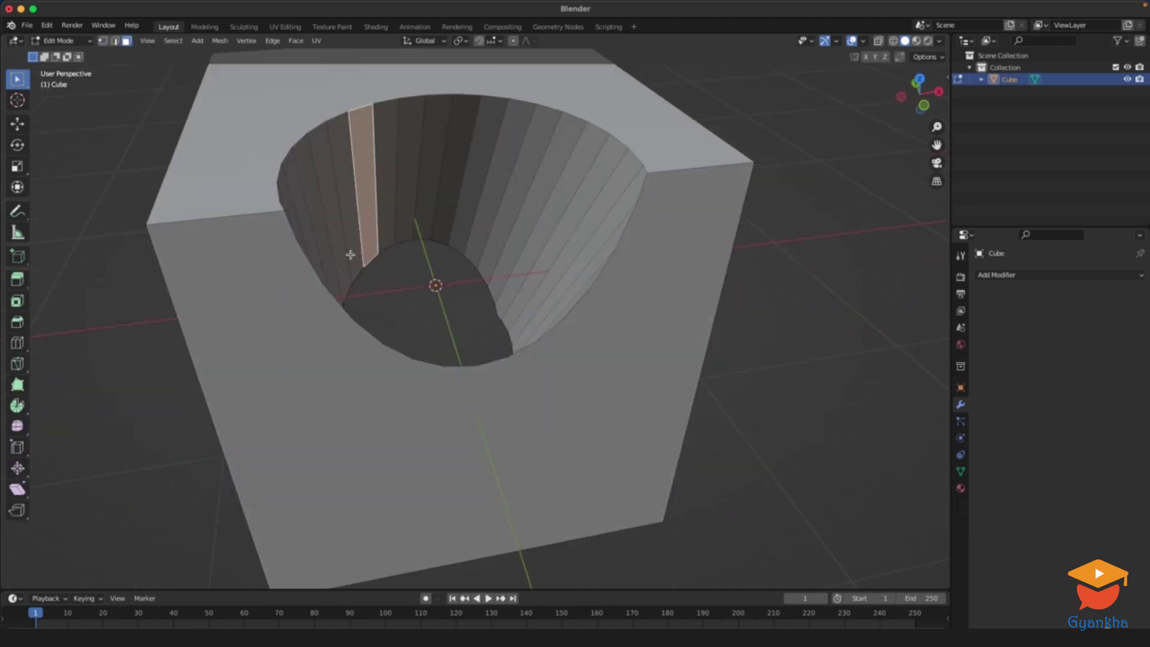
{"action": "middle_click_drag", "start_coordinate": [351, 254], "coordinate": [323, 278]}
{"action": "middle_click_drag", "start_coordinate": [447, 185], "coordinate": [490, 189]}
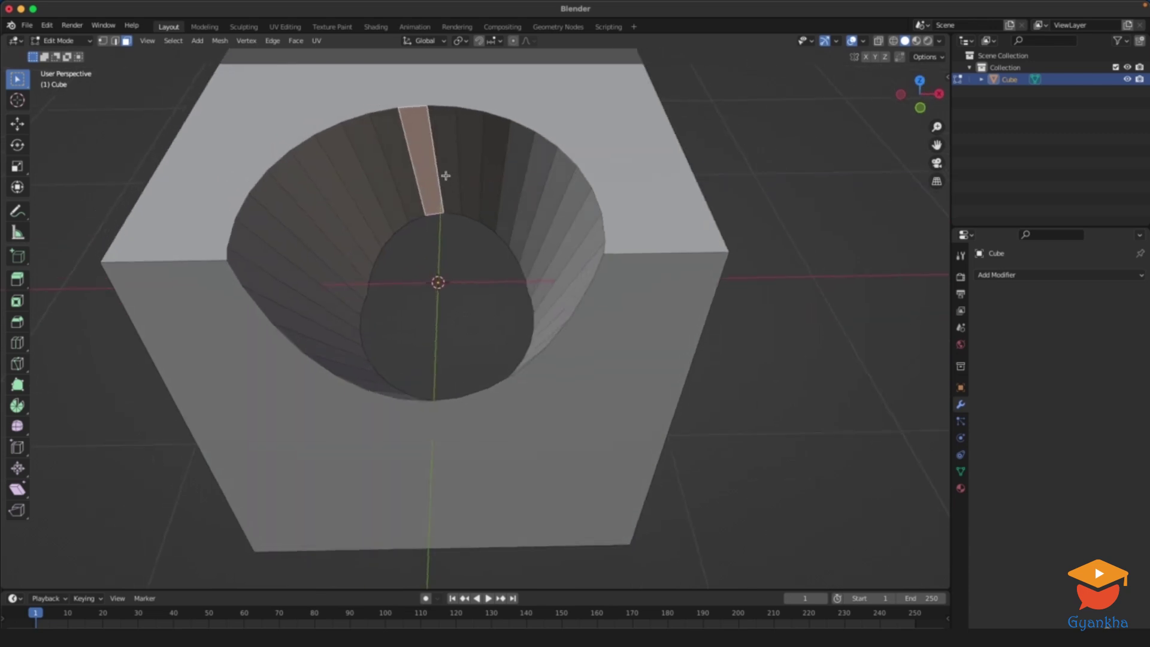
Step: Extrude the selected face from the inner wall into the hole, and return to Object Mode with the cube deselected
{"action": "key", "text": "e"}
{"action": "left_click", "coordinate": [556, 286]}
{"action": "middle_click_drag", "start_coordinate": [557, 288], "coordinate": [516, 304]}
{"action": "scroll", "coordinate": [499, 384], "scroll_direction": "down", "scroll_amount": 3}
{"action": "left_click", "coordinate": [617, 303]}
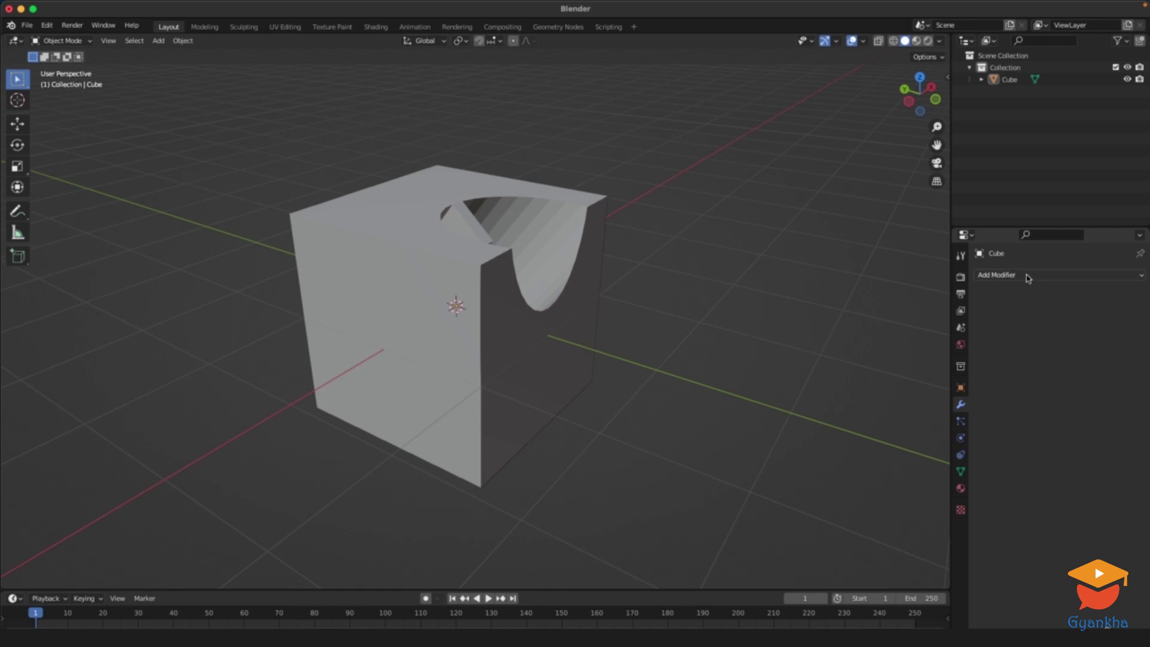
Step: Open the list of modifiers available for the cube
{"action": "left_click", "coordinate": [1023, 277]}
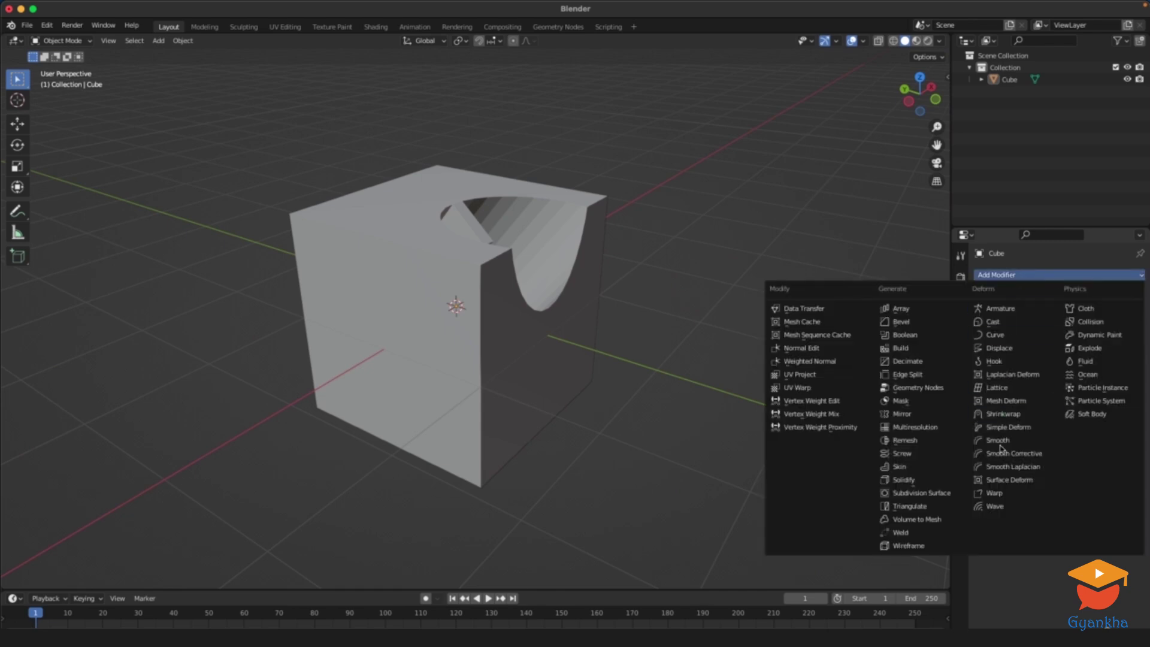